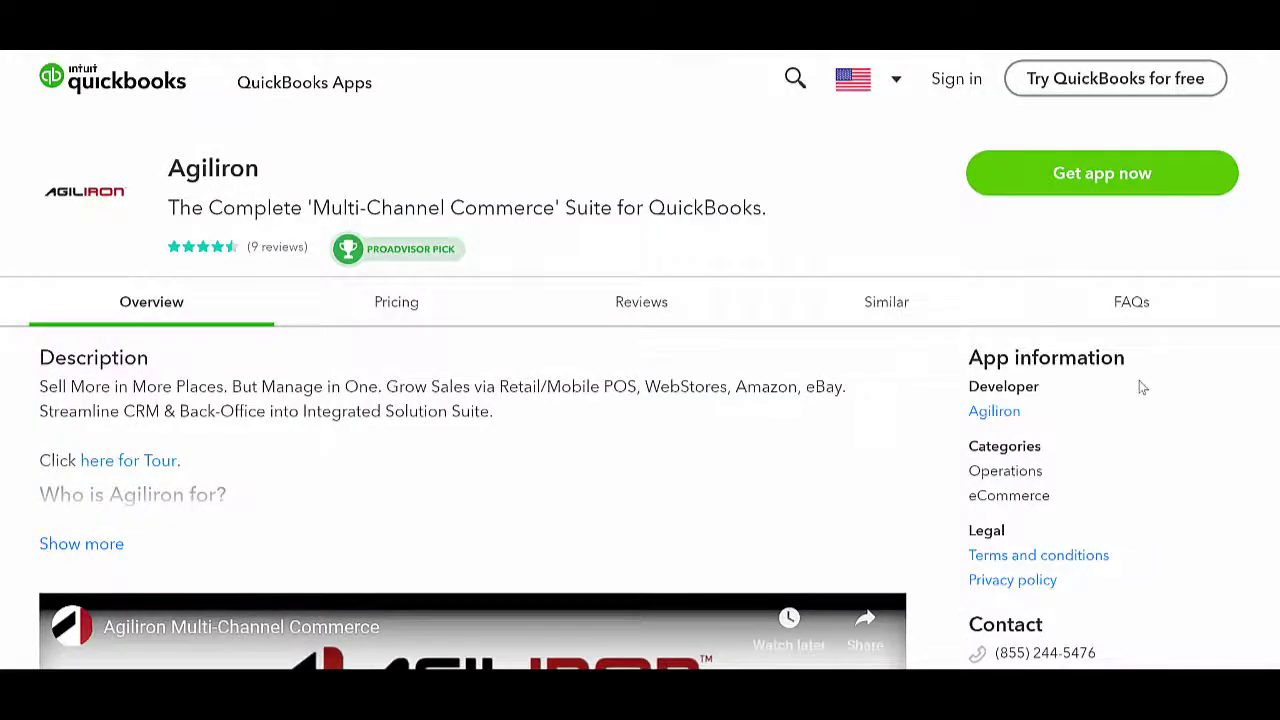
Step: Review the Agiliron listing's pricing plans, then scroll back through the app overview
scroll(1071, 417, "down", 2)
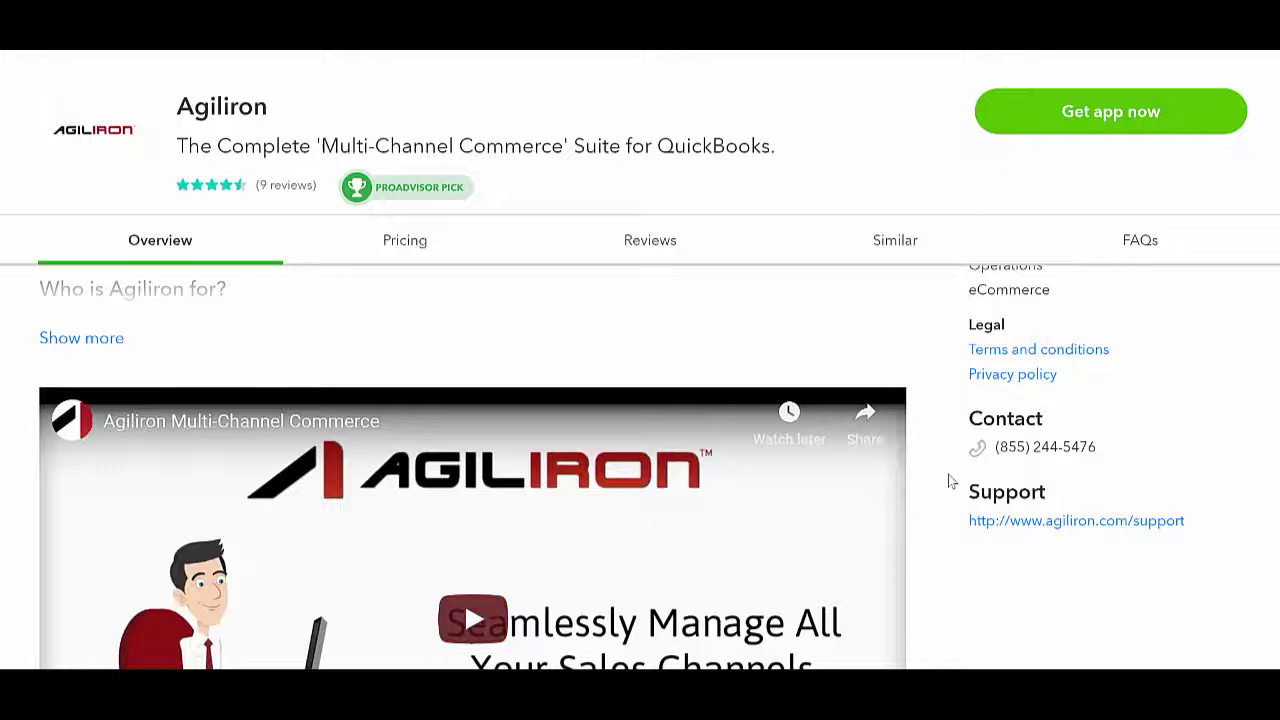
scroll(949, 480, "down", 2)
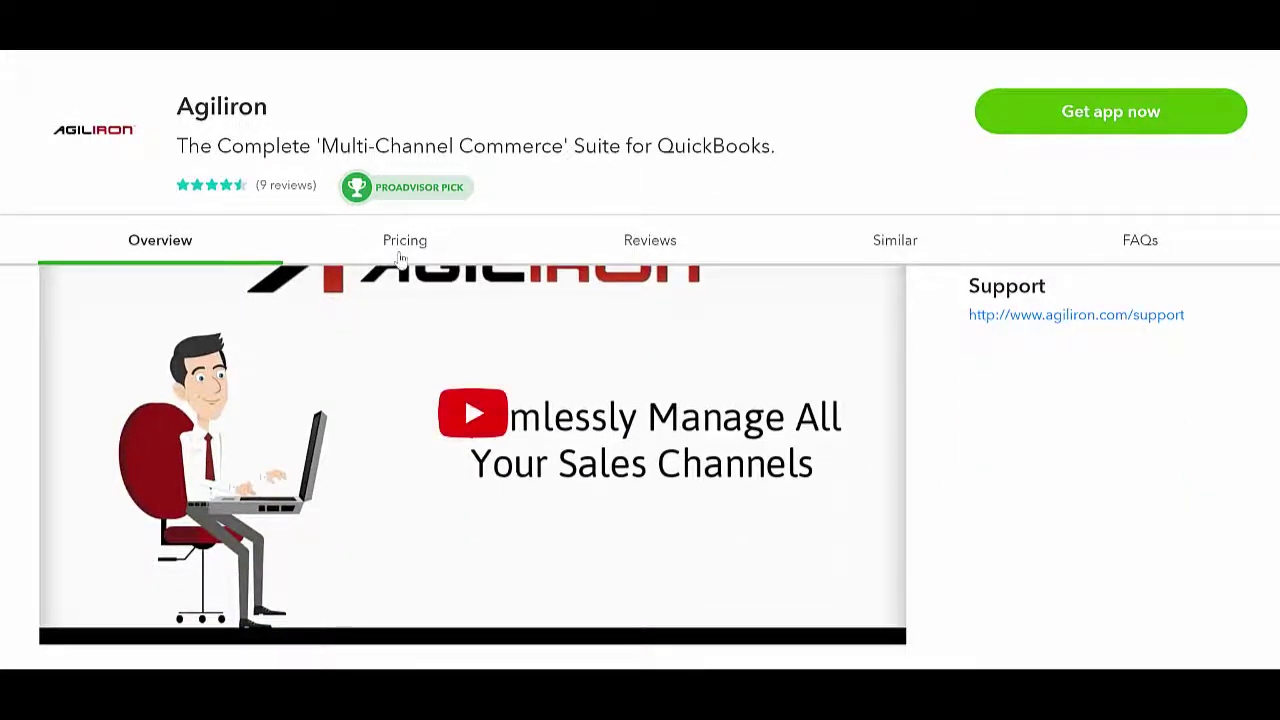
left_click(400, 245)
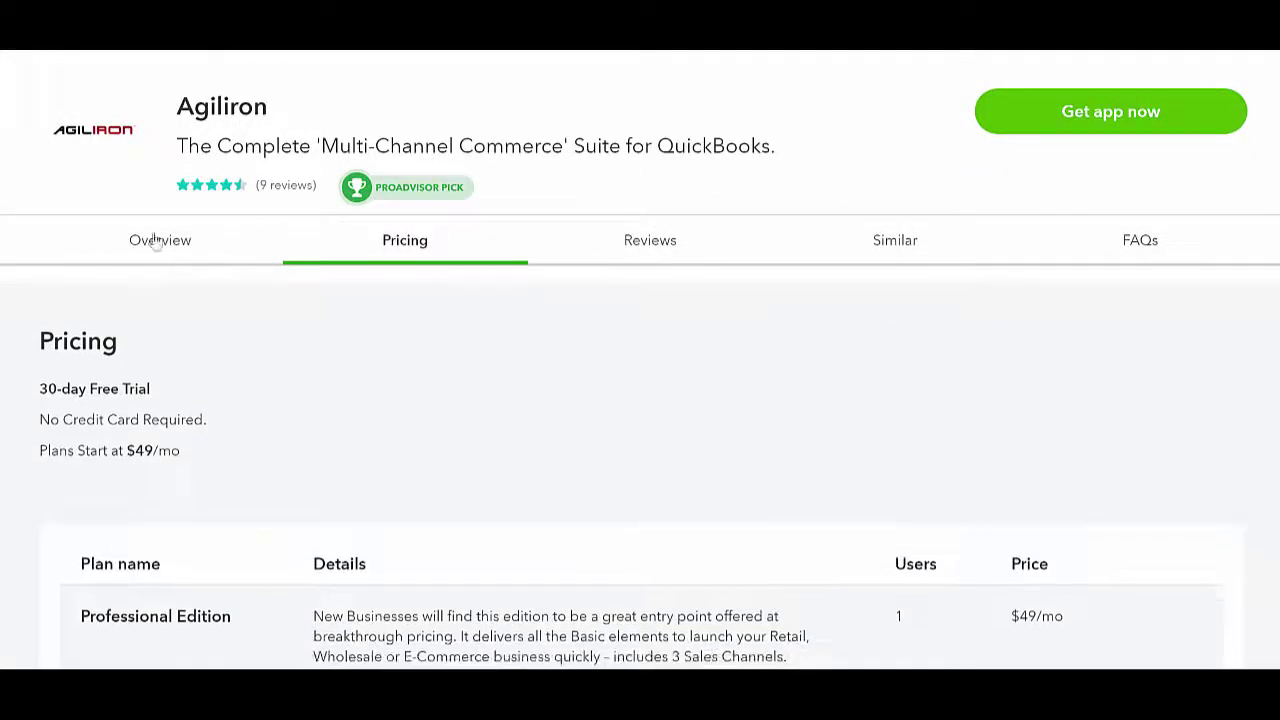
left_click(157, 250)
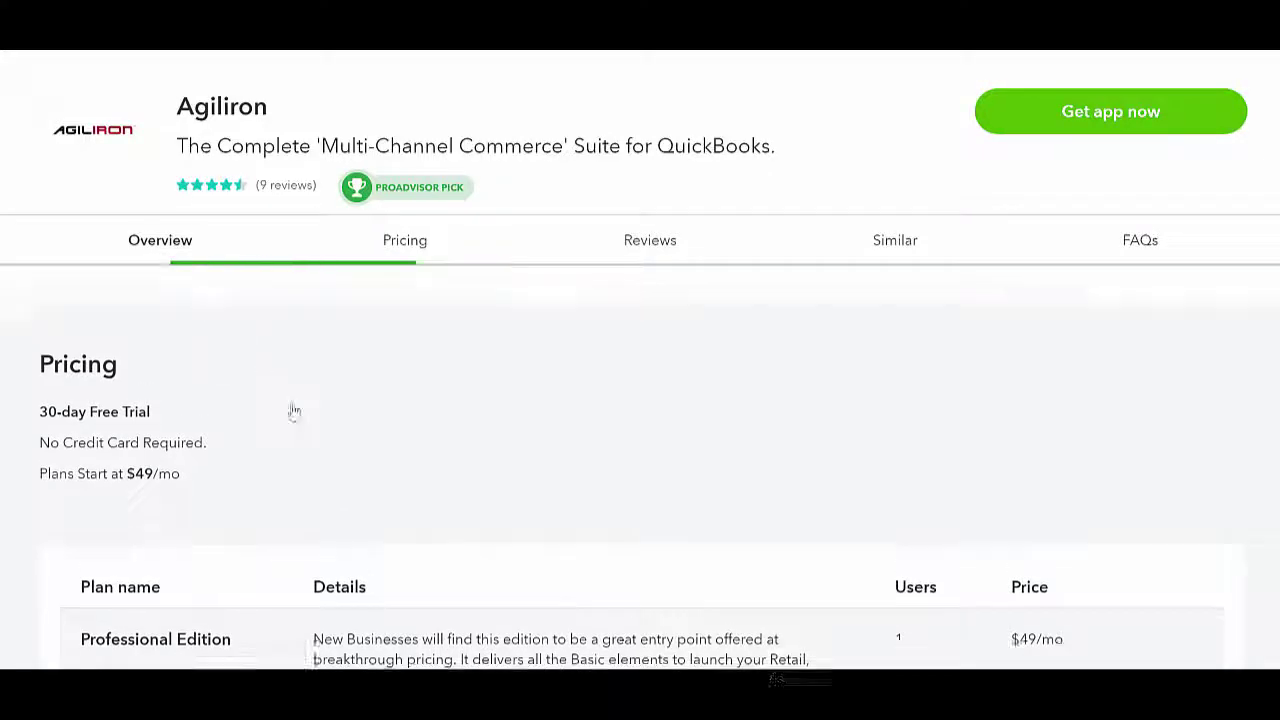
scroll(395, 485, "down", 5)
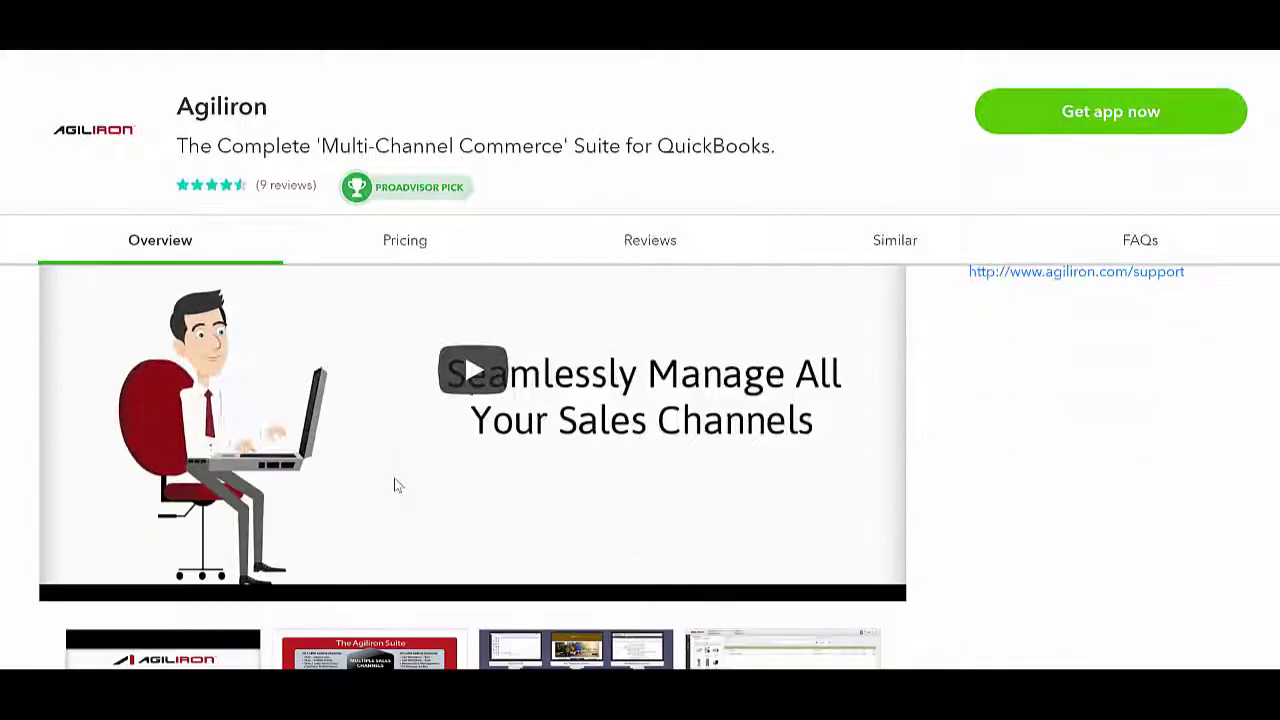
scroll(395, 485, "down", 3)
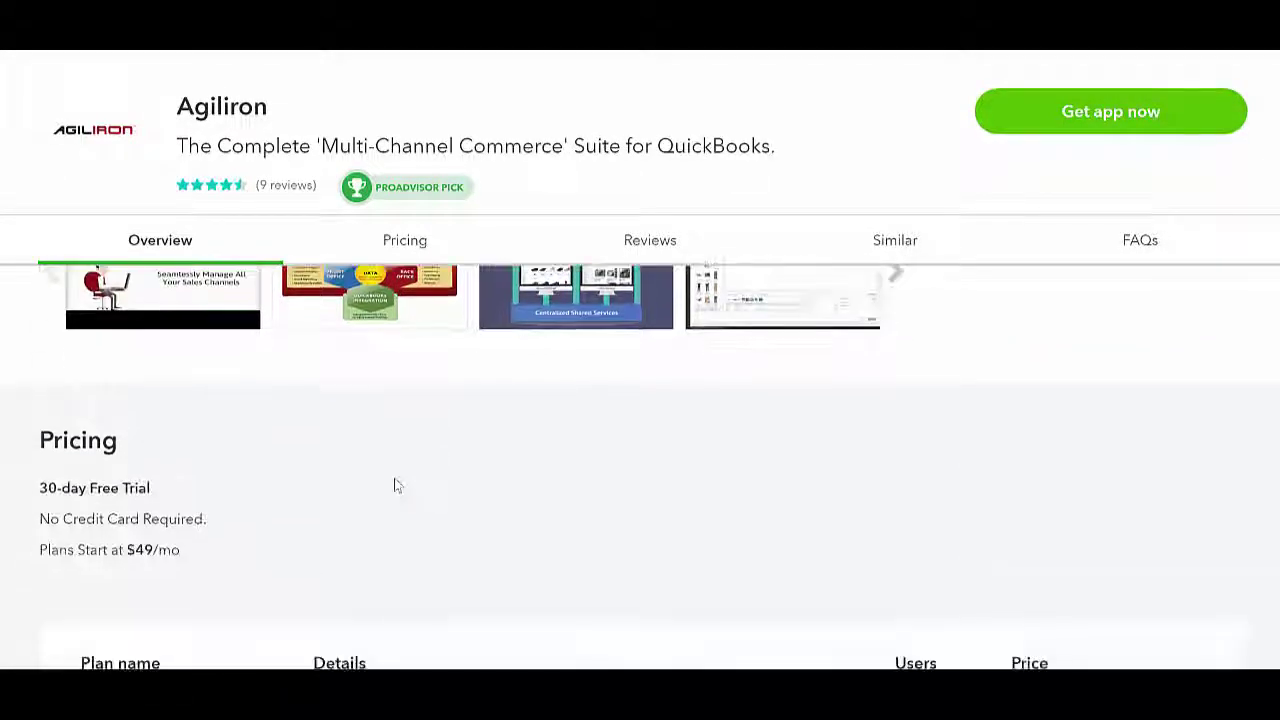
scroll(395, 485, "down", 5)
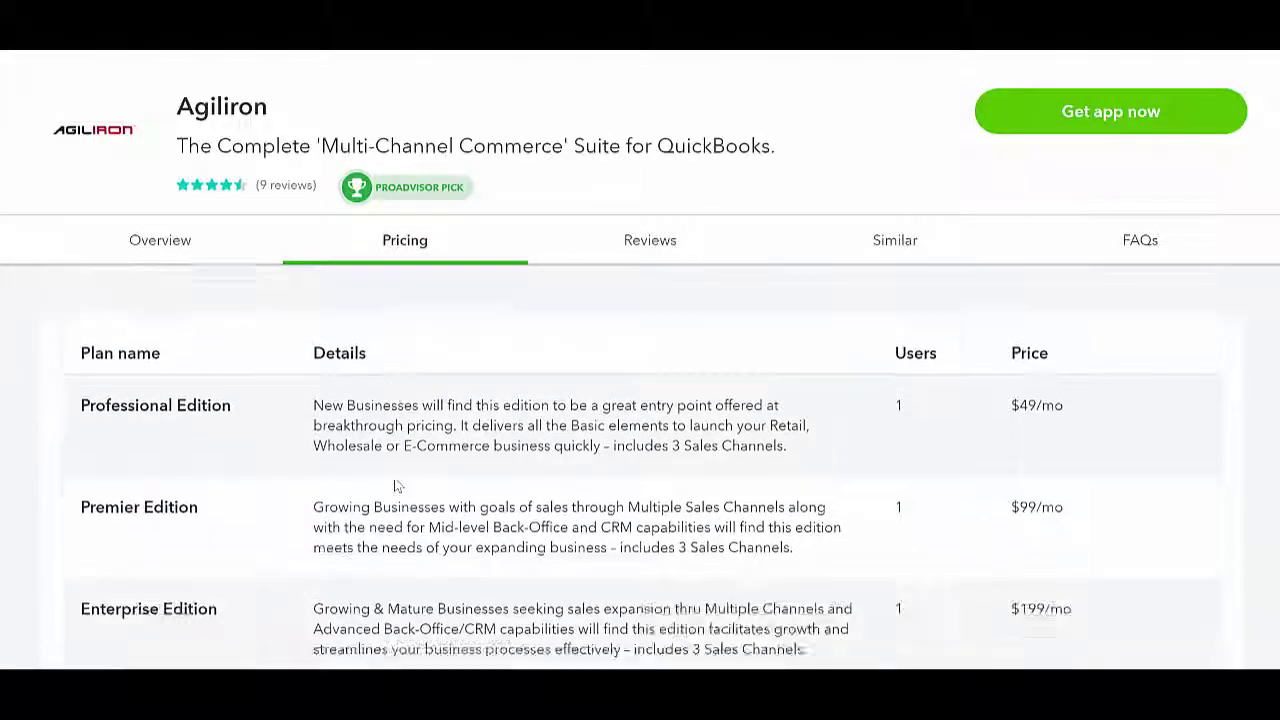
scroll(395, 485, "down", 2)
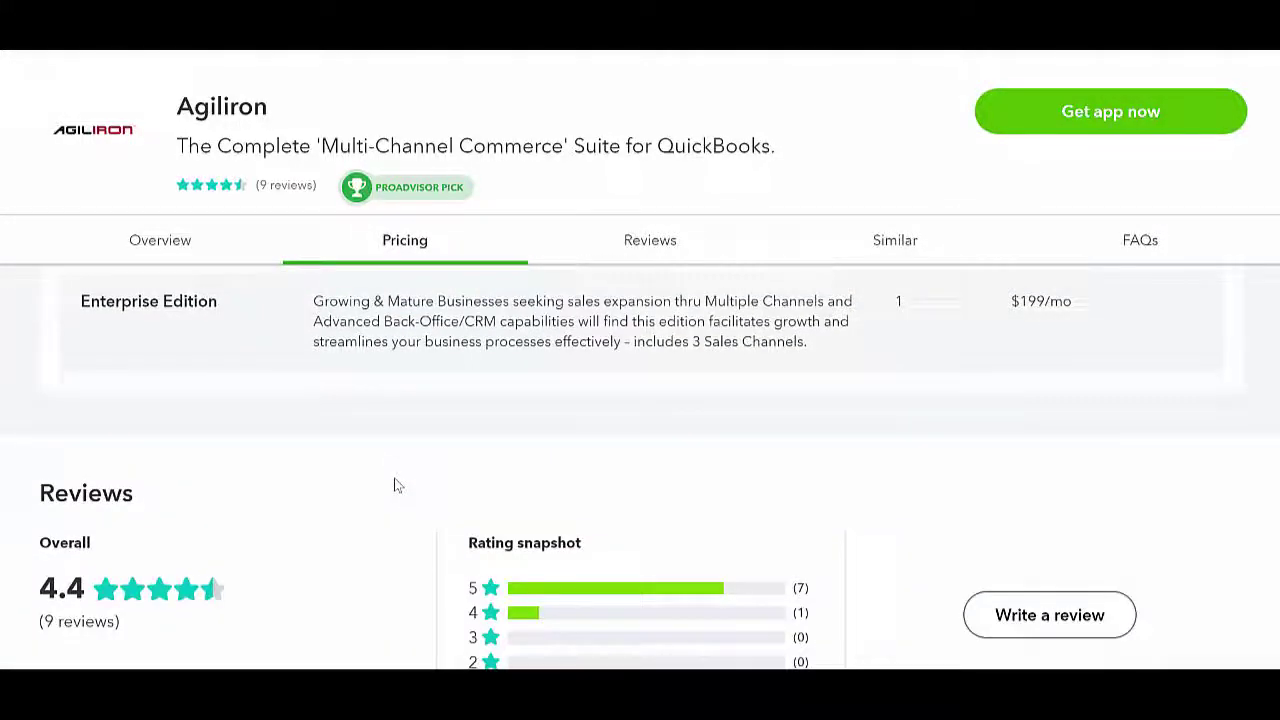
scroll(395, 485, "up", 6)
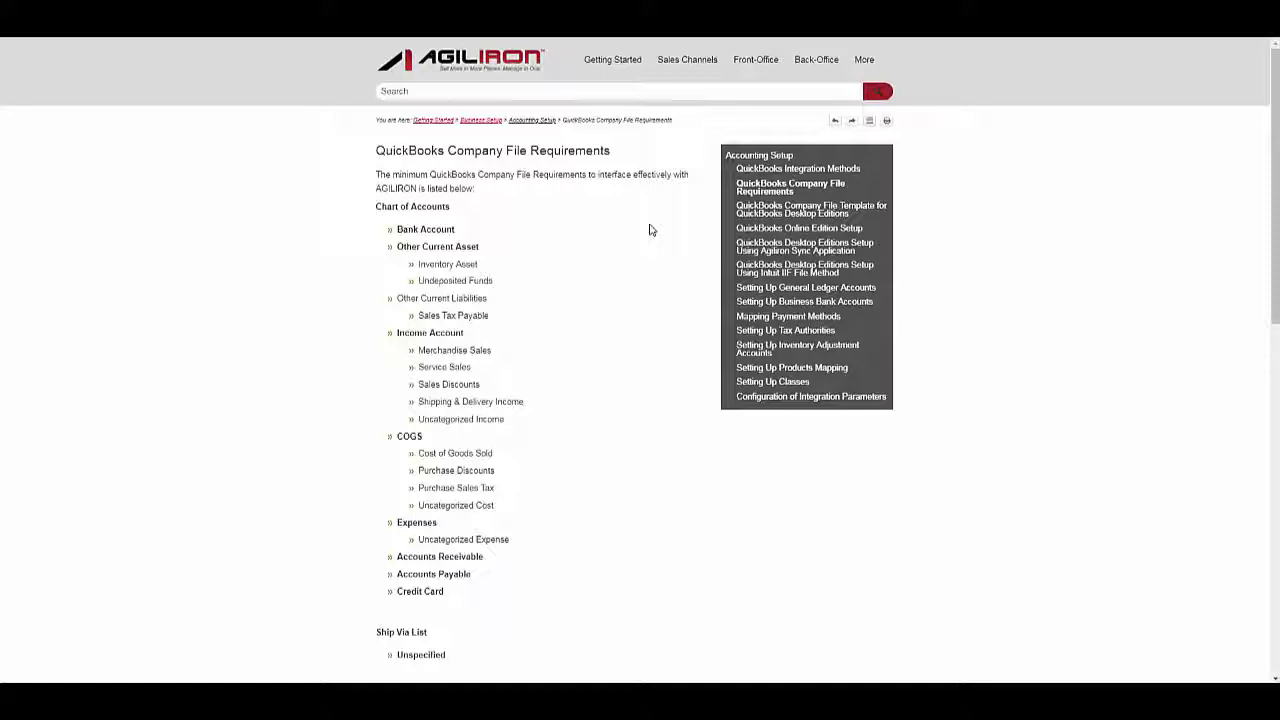
scroll(641, 280, "down", 3)
scroll(660, 283, "down", 2)
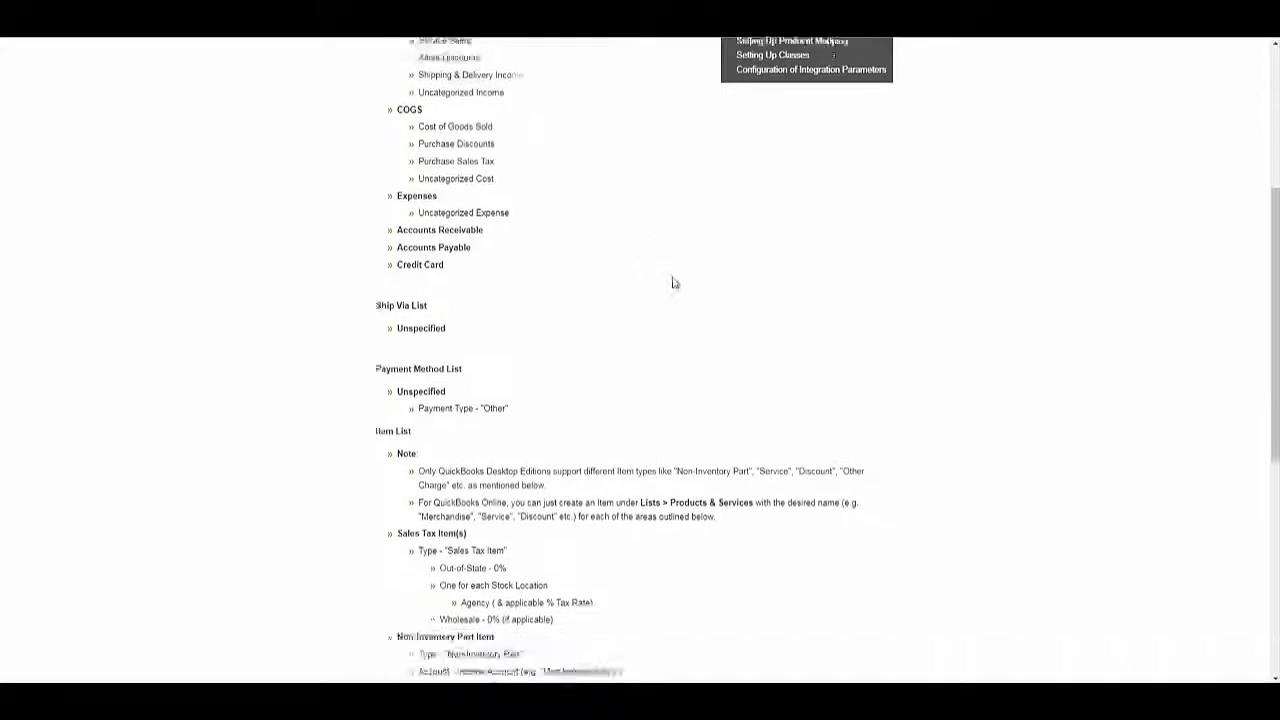
scroll(929, 263, "down", 2)
scroll(929, 263, "down", 2)
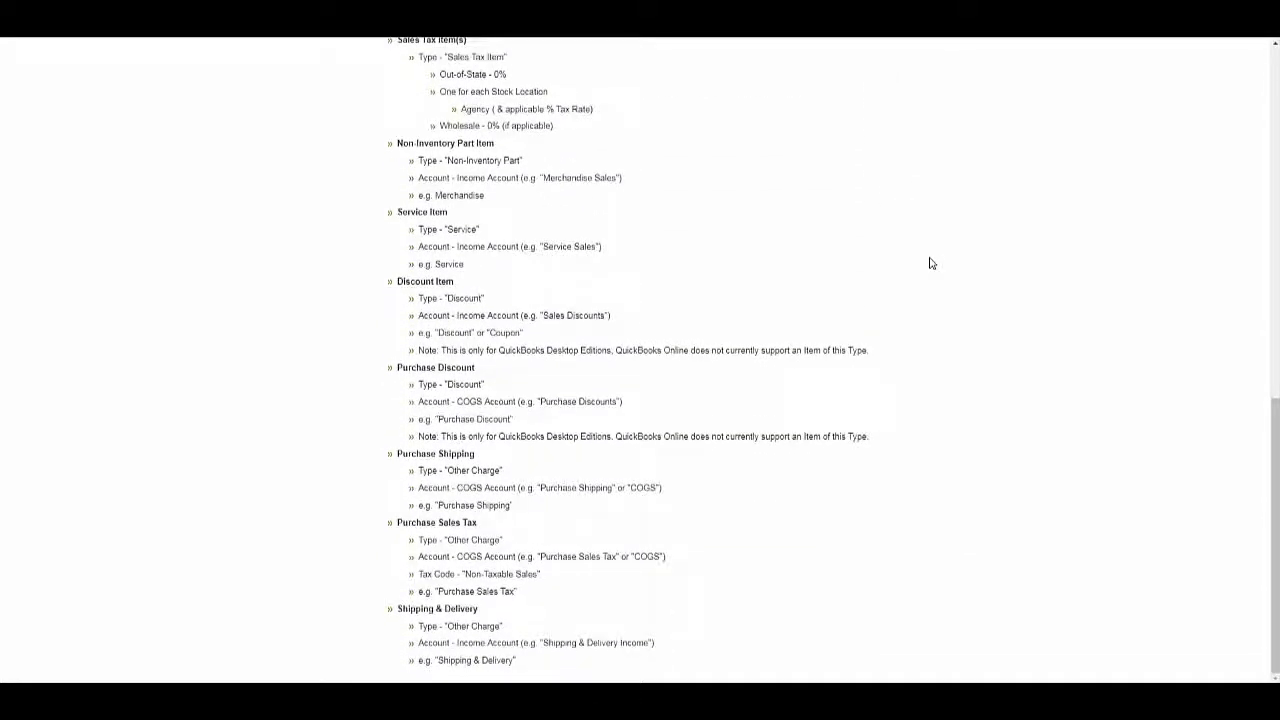
scroll(929, 263, "up", 7)
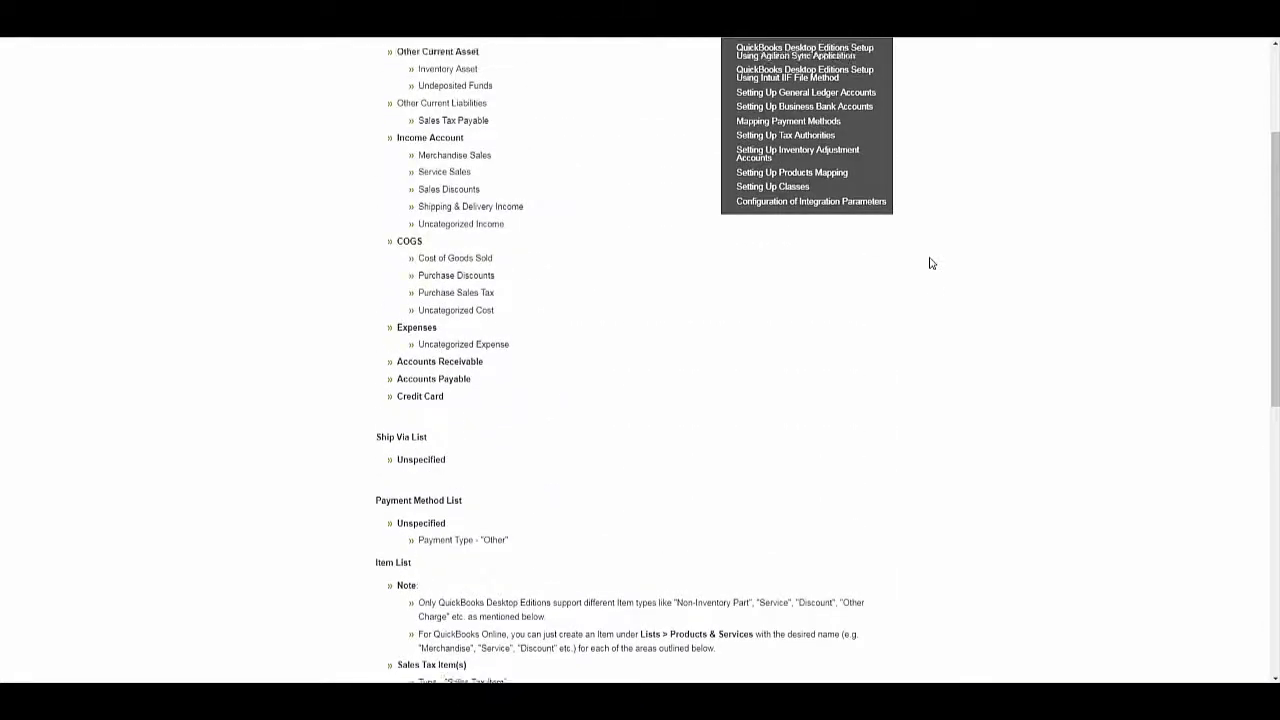
scroll(929, 263, "up", 2)
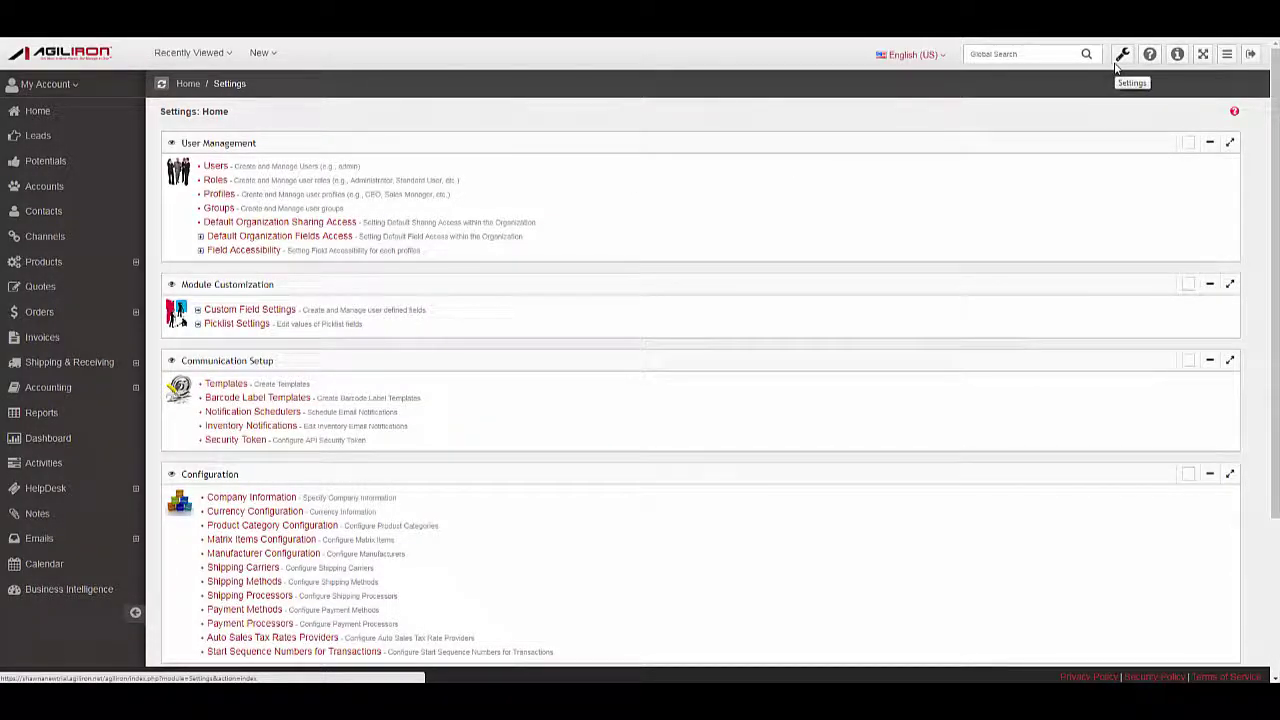
Step: From Settings, open the QuickBooks Setup's Set Up tab and start Connect to QuickBooks
scroll(977, 177, "down", 3)
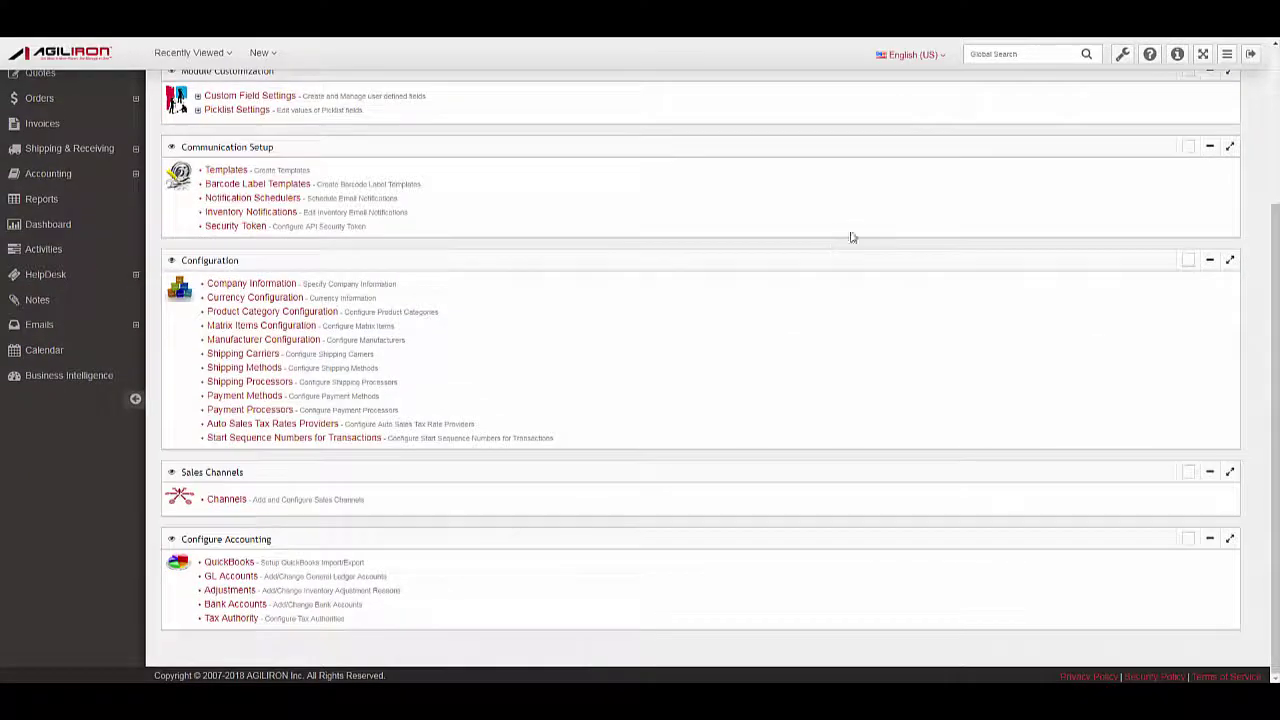
left_click(229, 562)
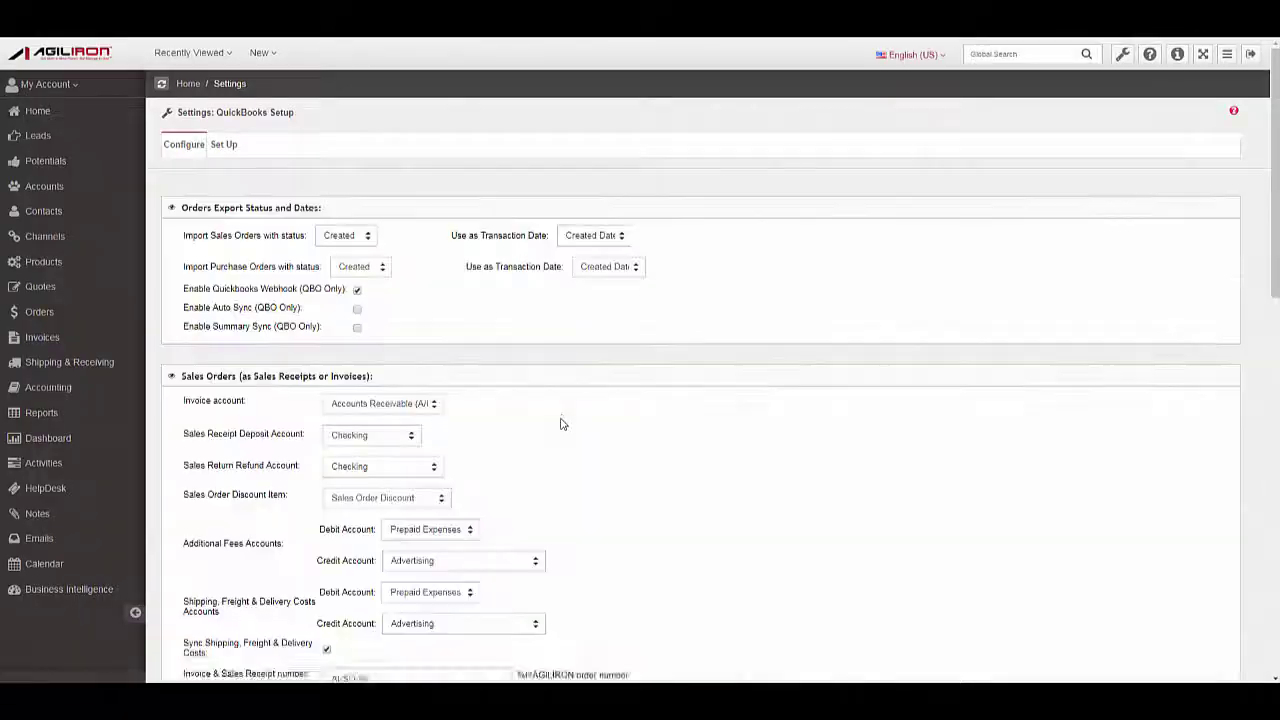
left_click(221, 147)
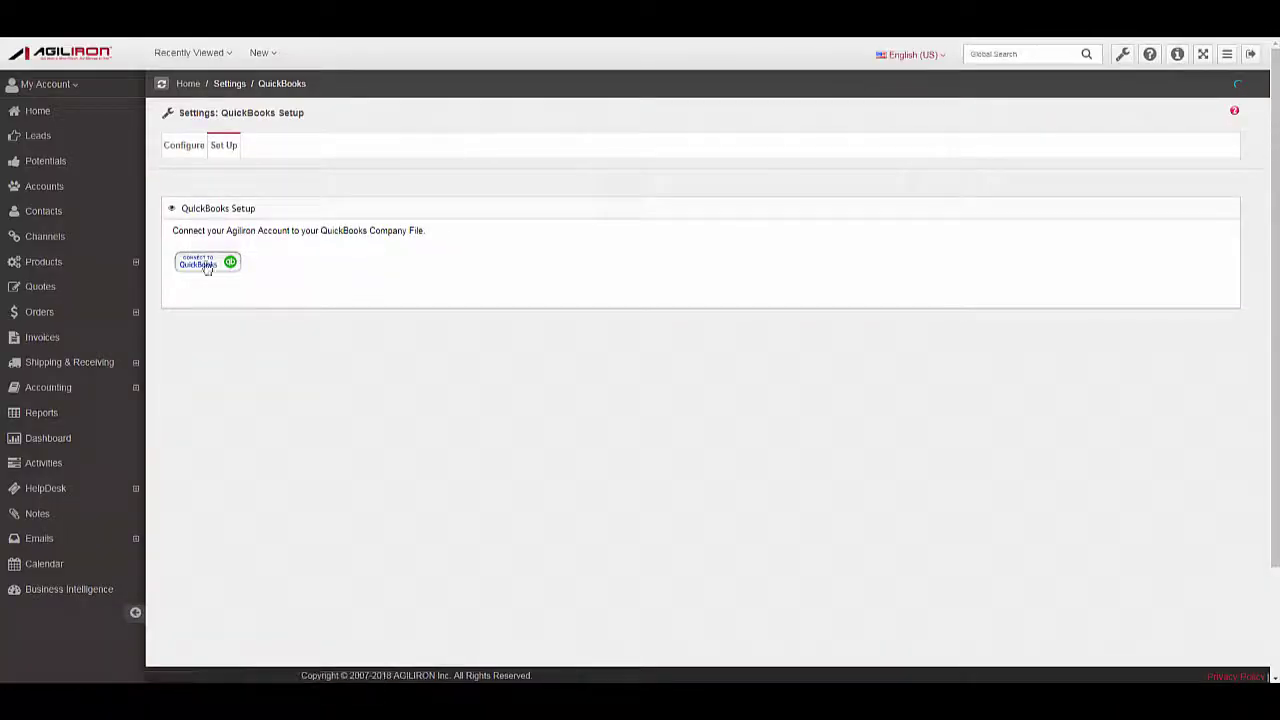
left_click(197, 264)
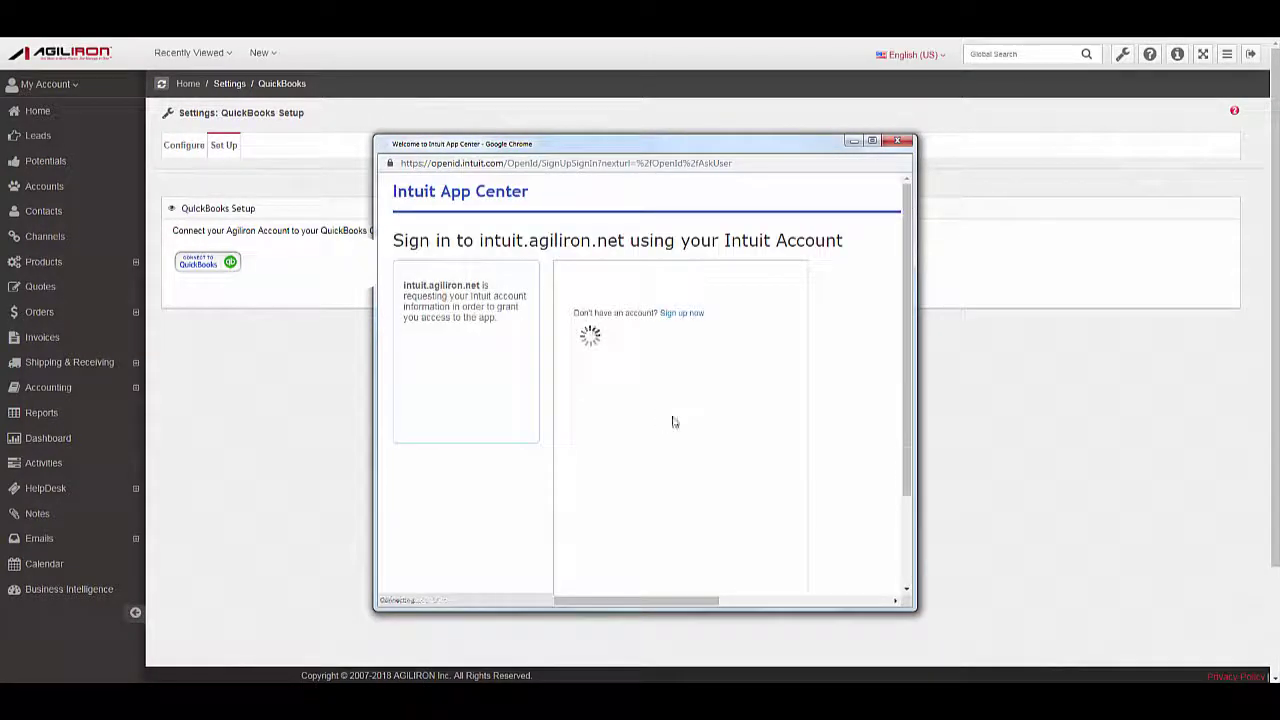
Step: Sign in to Intuit, add Agiliron to Creek Road Consulting, confirm and authorize the connection
scroll(881, 395, "down", 2)
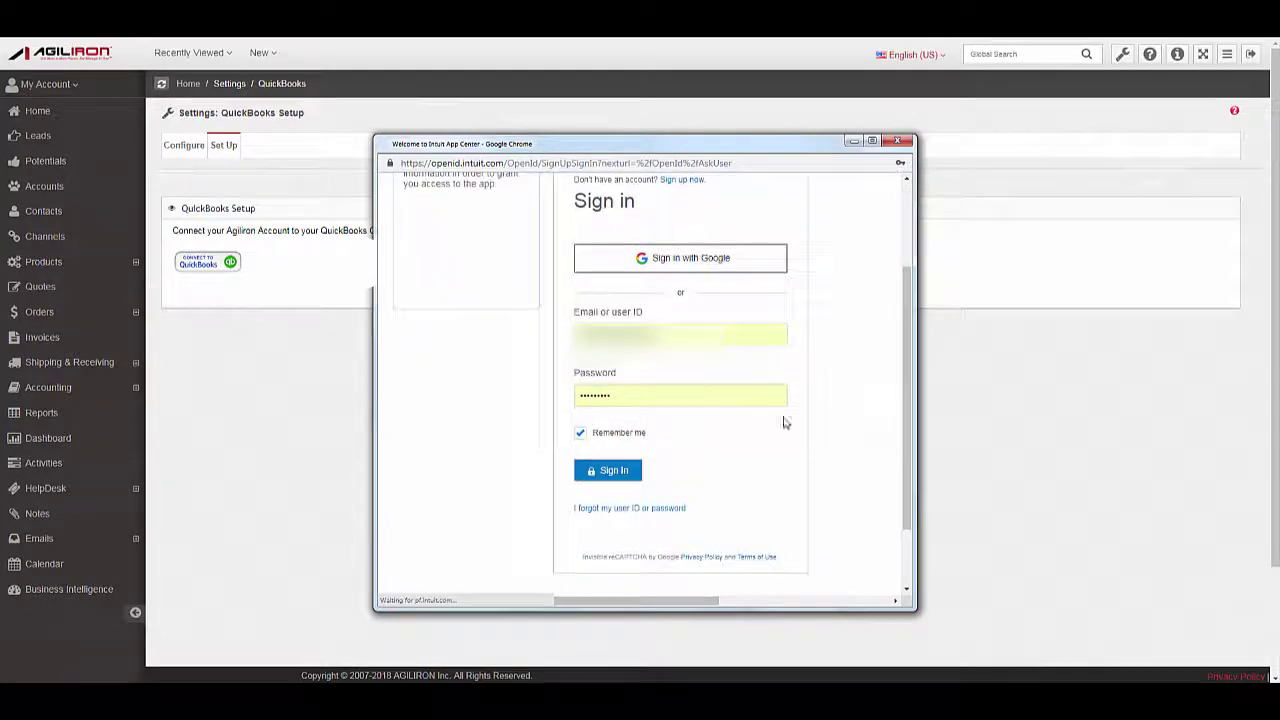
left_click(616, 471)
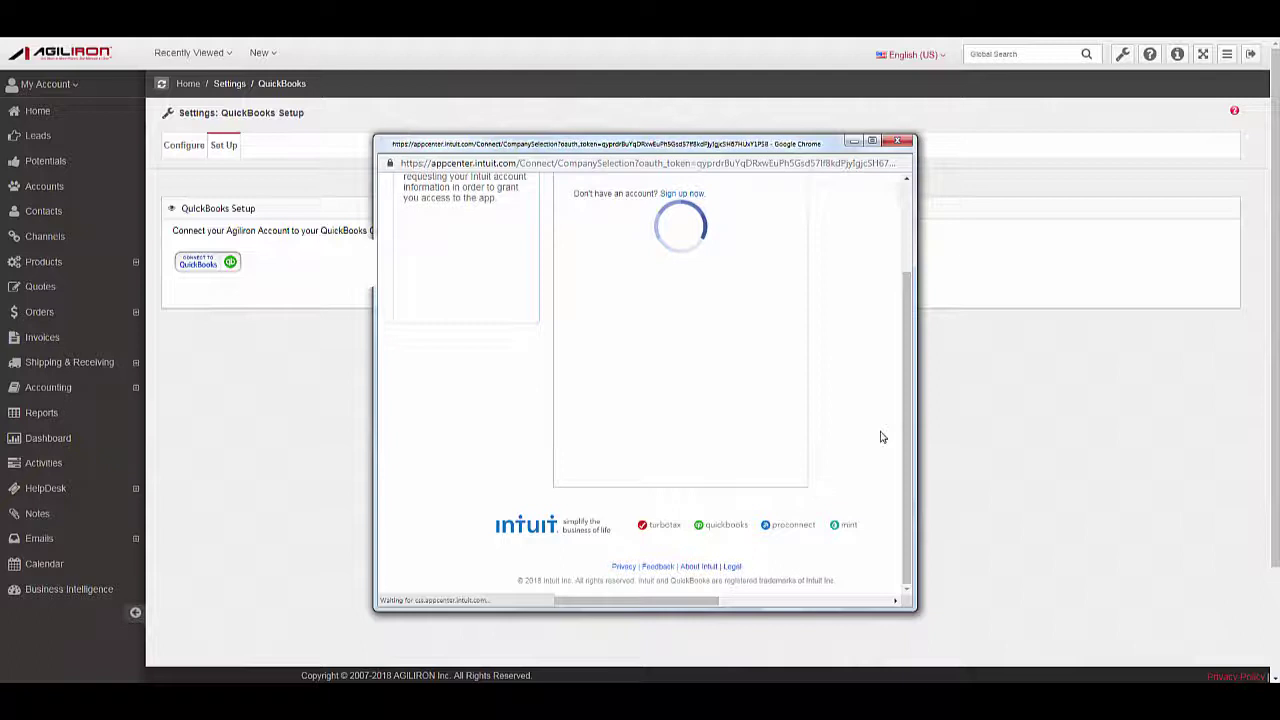
left_click(572, 287)
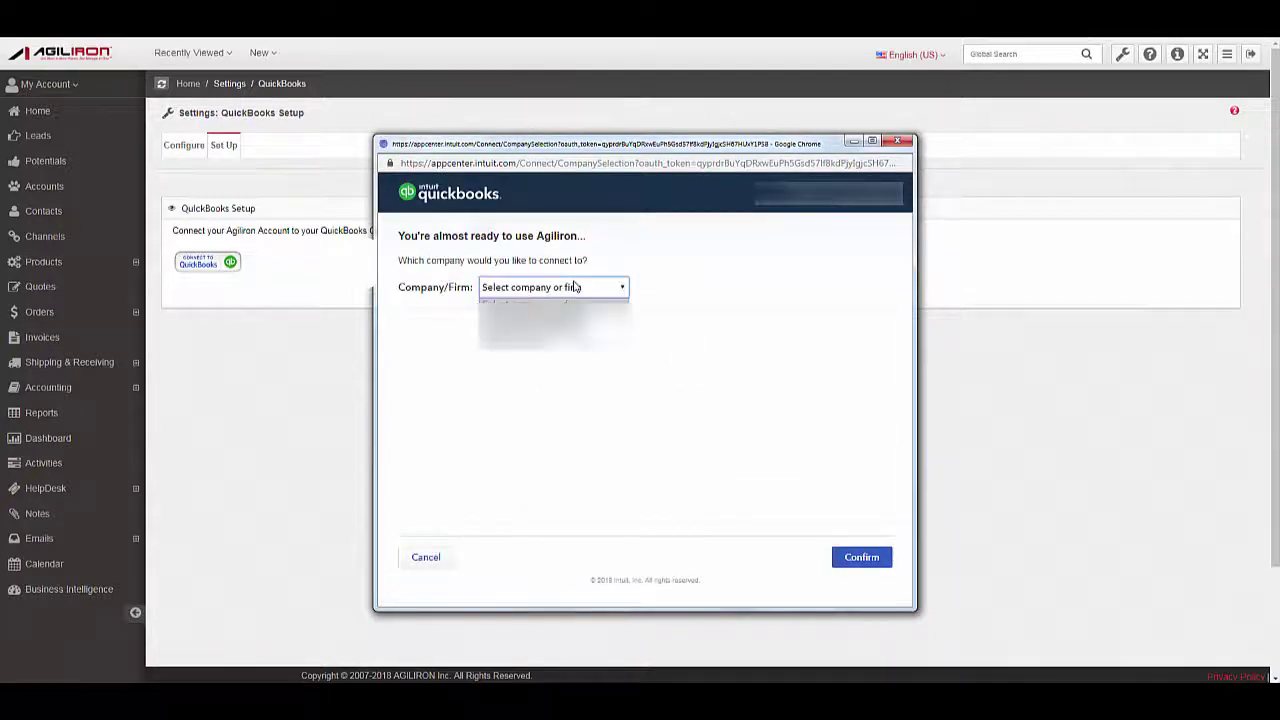
left_click(555, 317)
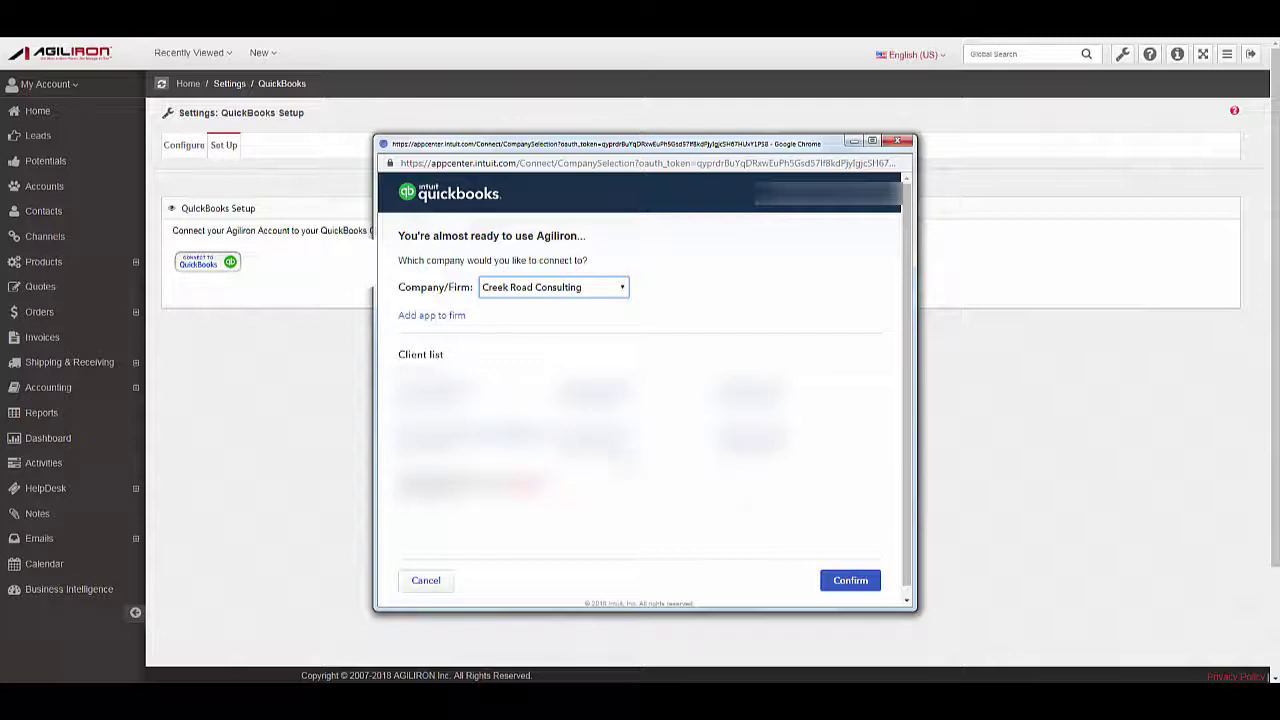
left_click(447, 315)
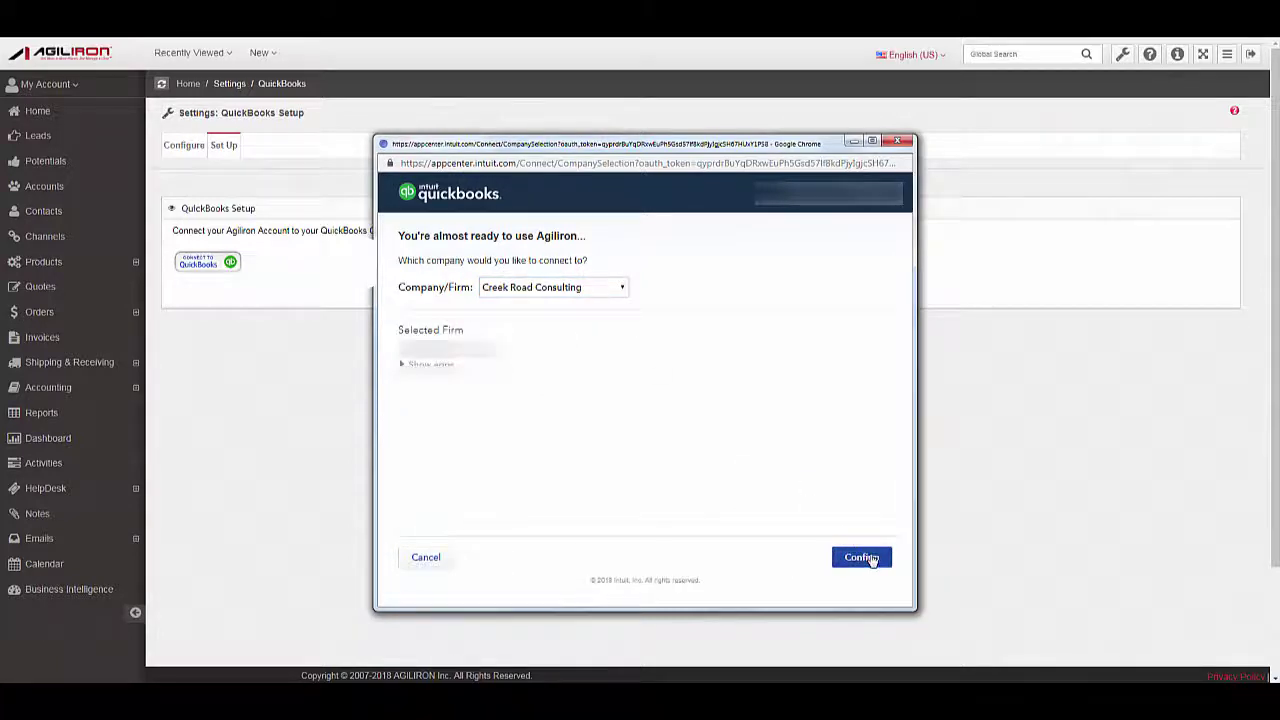
left_click(862, 558)
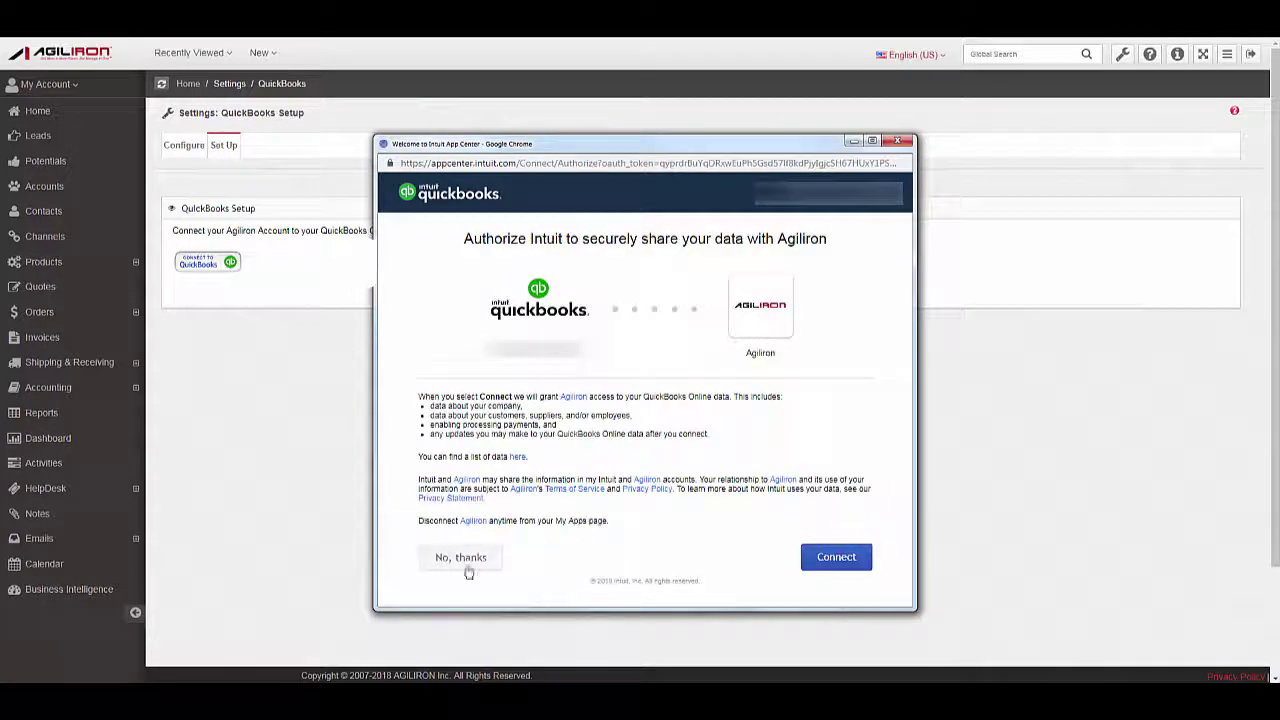
left_click(827, 564)
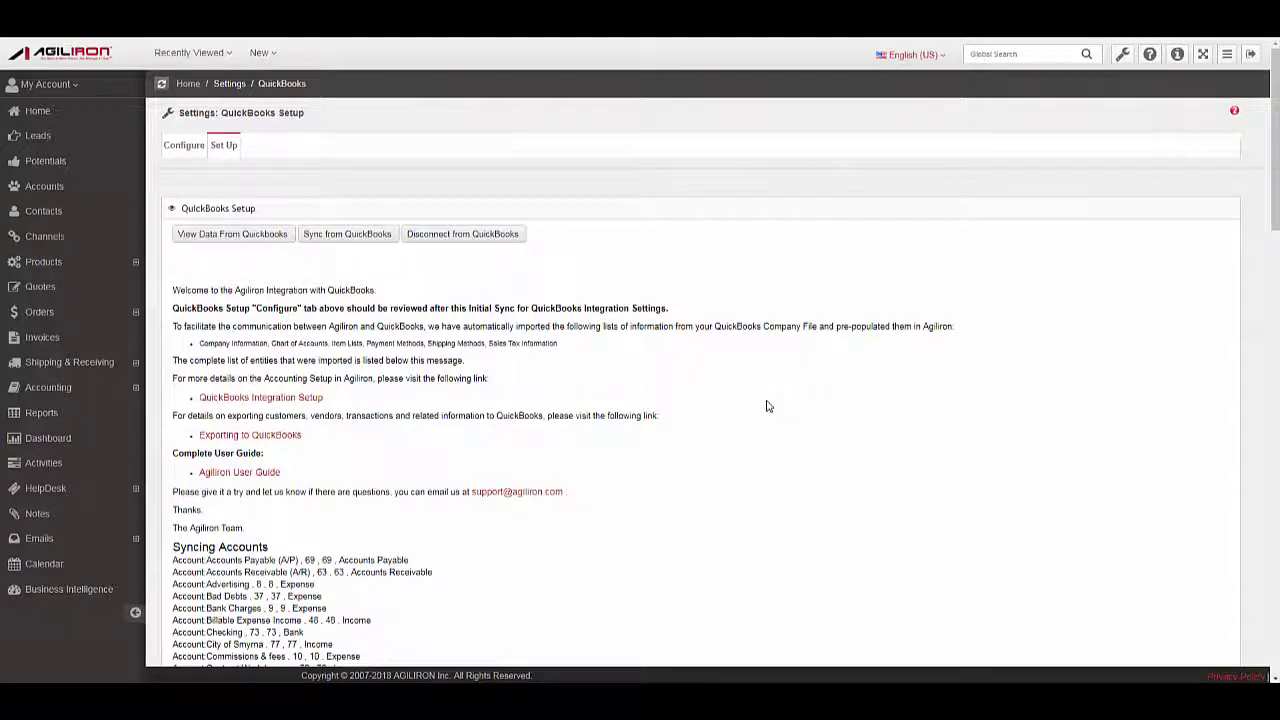
Step: Scroll through the imported QuickBooks entities list, then open the Configure settings
scroll(767, 405, "down", 12)
scroll(767, 405, "down", 5)
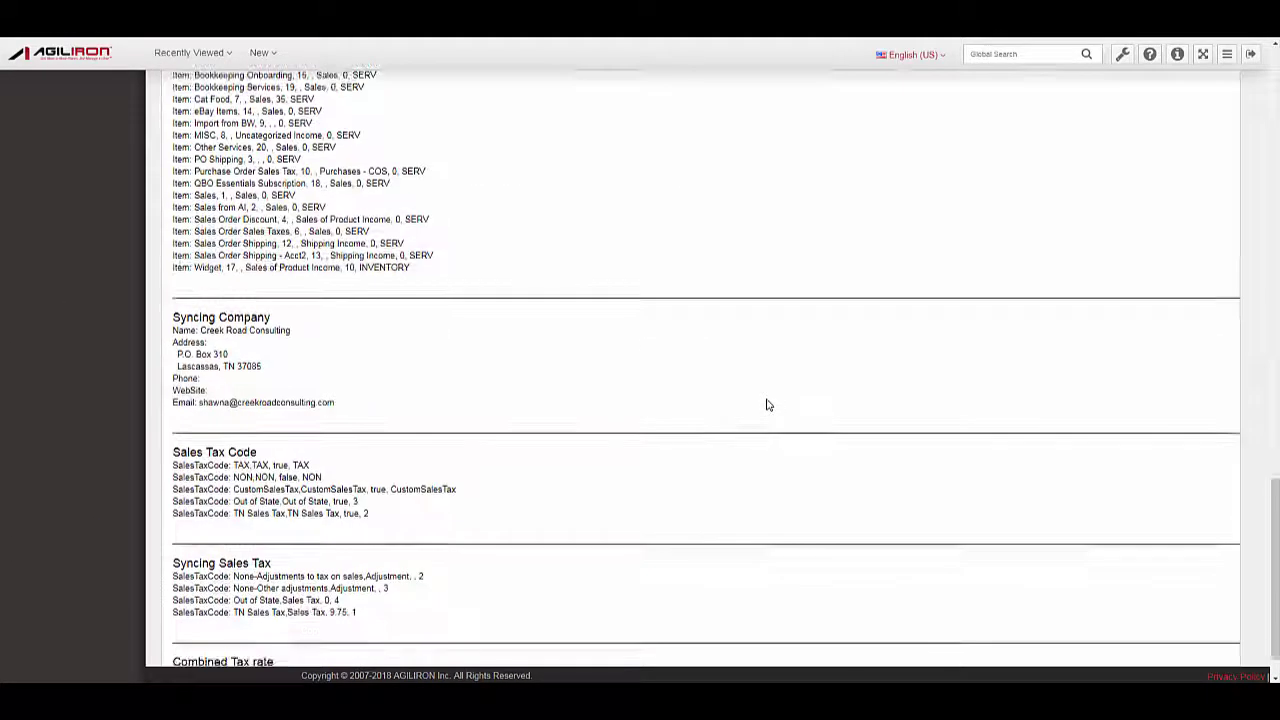
scroll(768, 404, "up", 6)
scroll(767, 405, "up", 15)
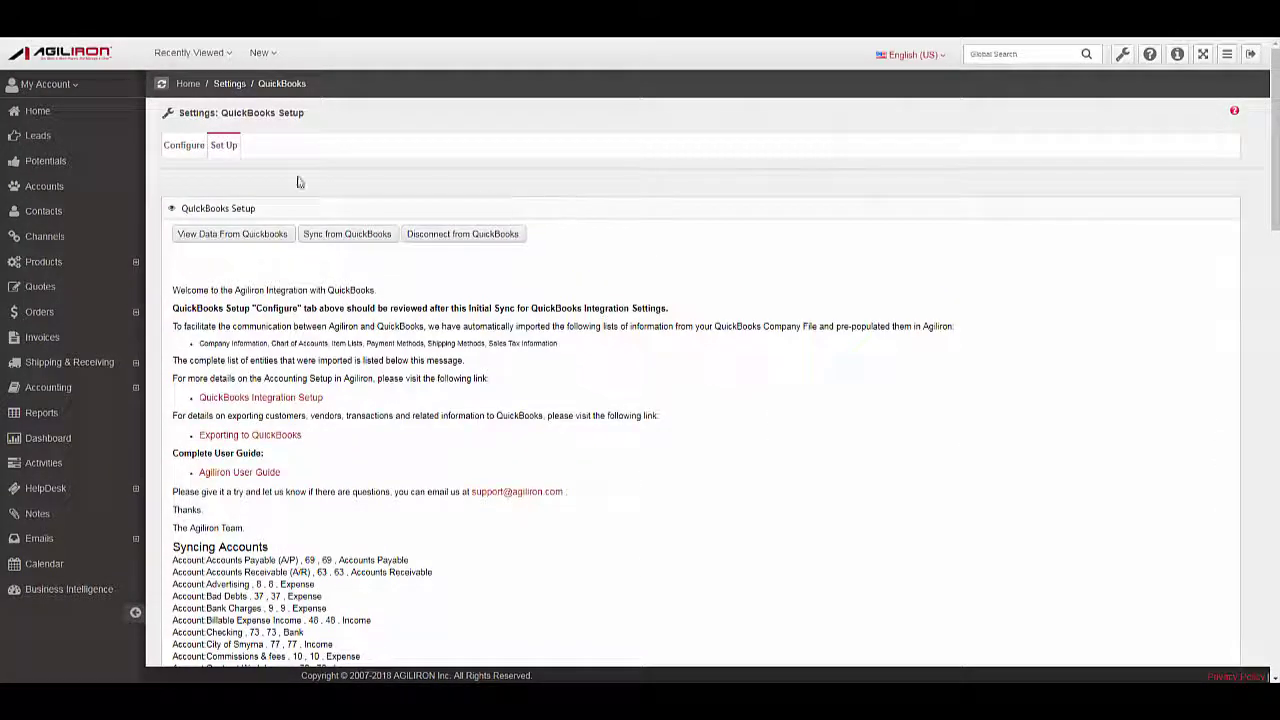
left_click(189, 150)
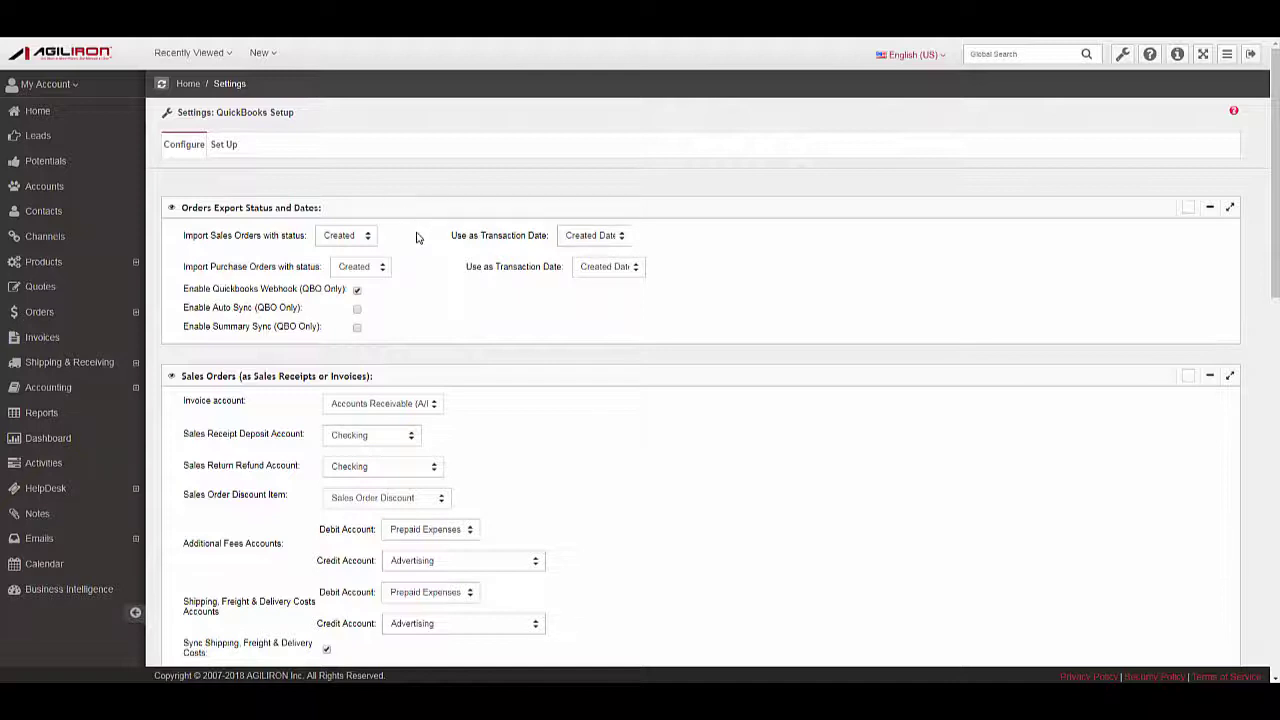
Step: Check the Import Sales Orders status choices, leaving it at Created
left_click(359, 240)
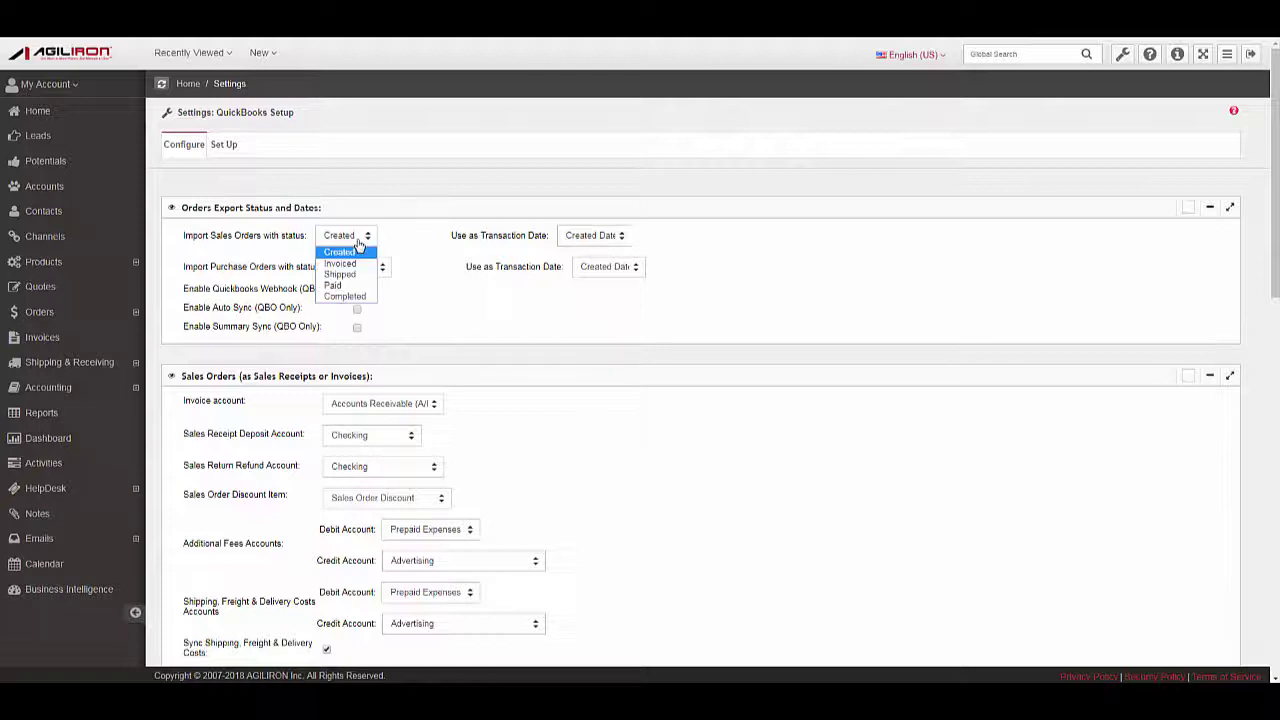
left_click(413, 237)
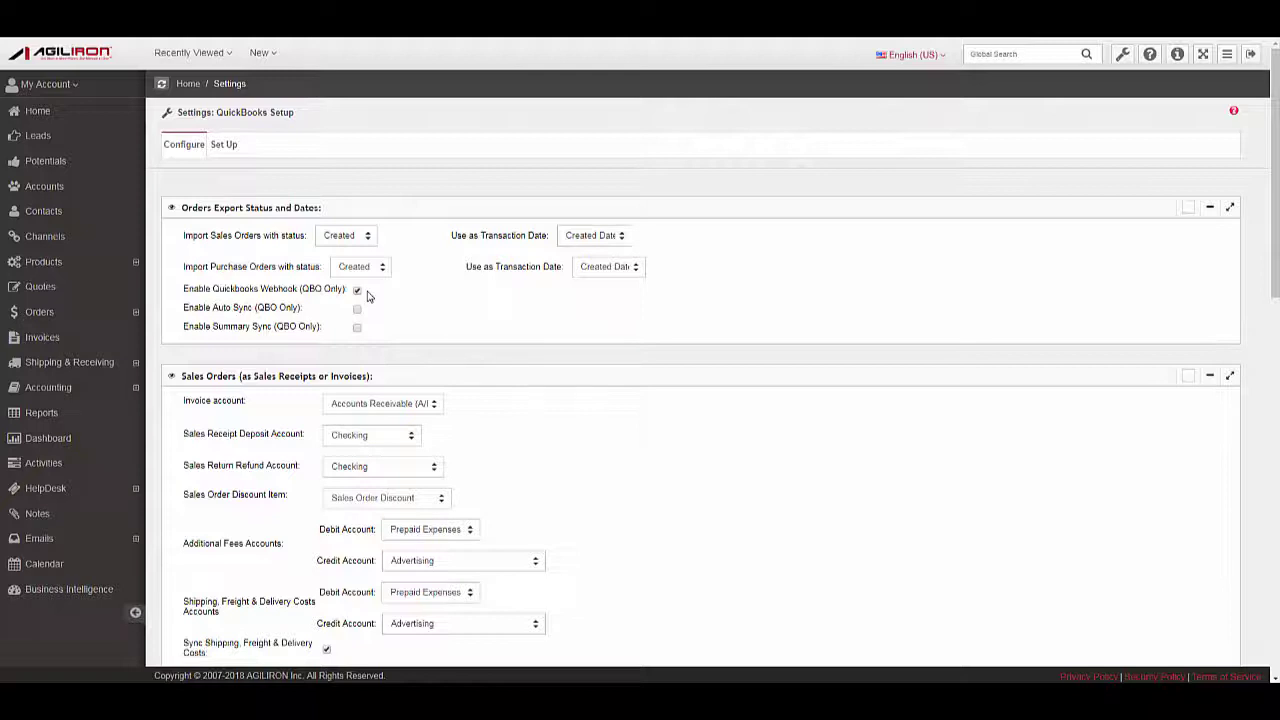
left_click(366, 237)
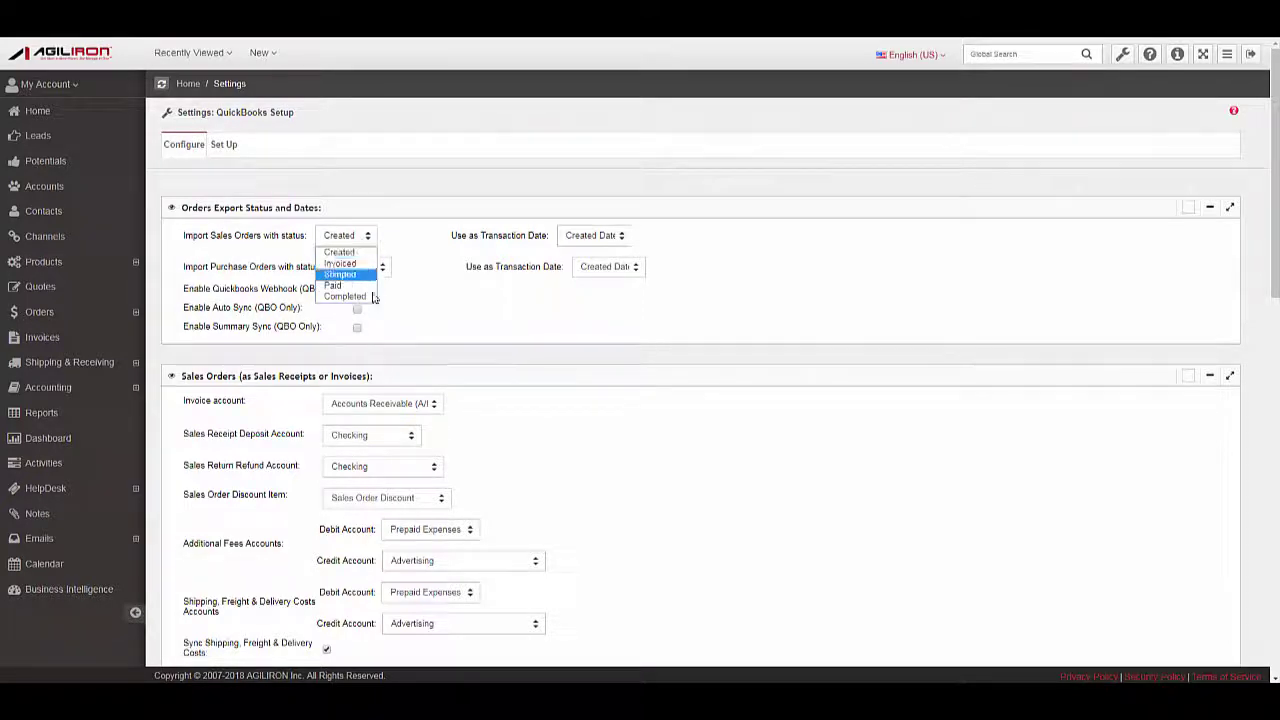
left_click(345, 297)
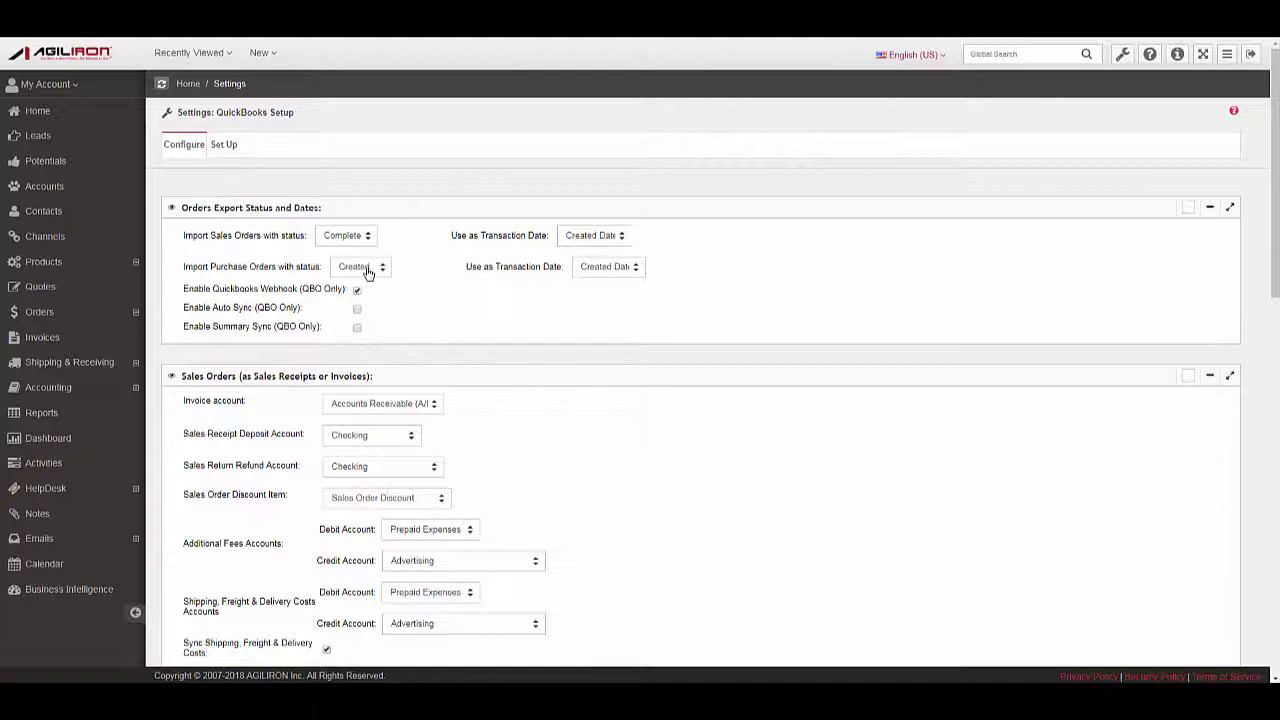
left_click(367, 271)
left_click(383, 316)
left_click(622, 269)
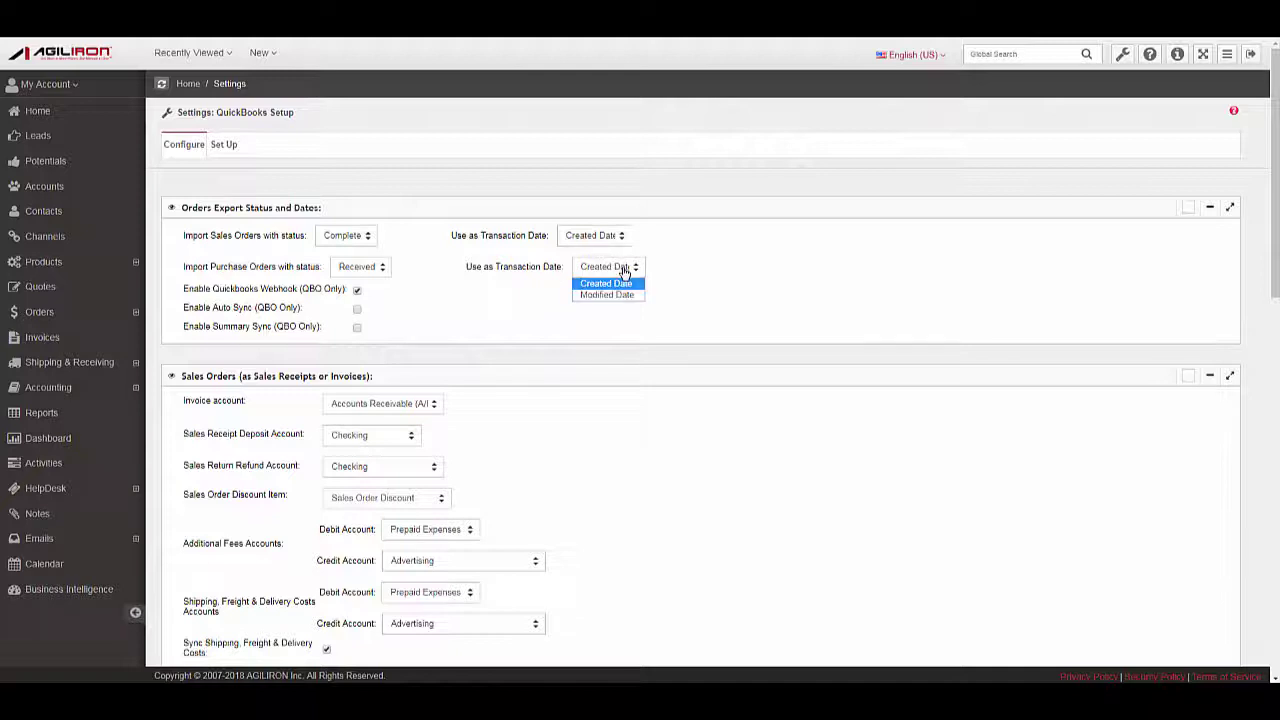
left_click(623, 271)
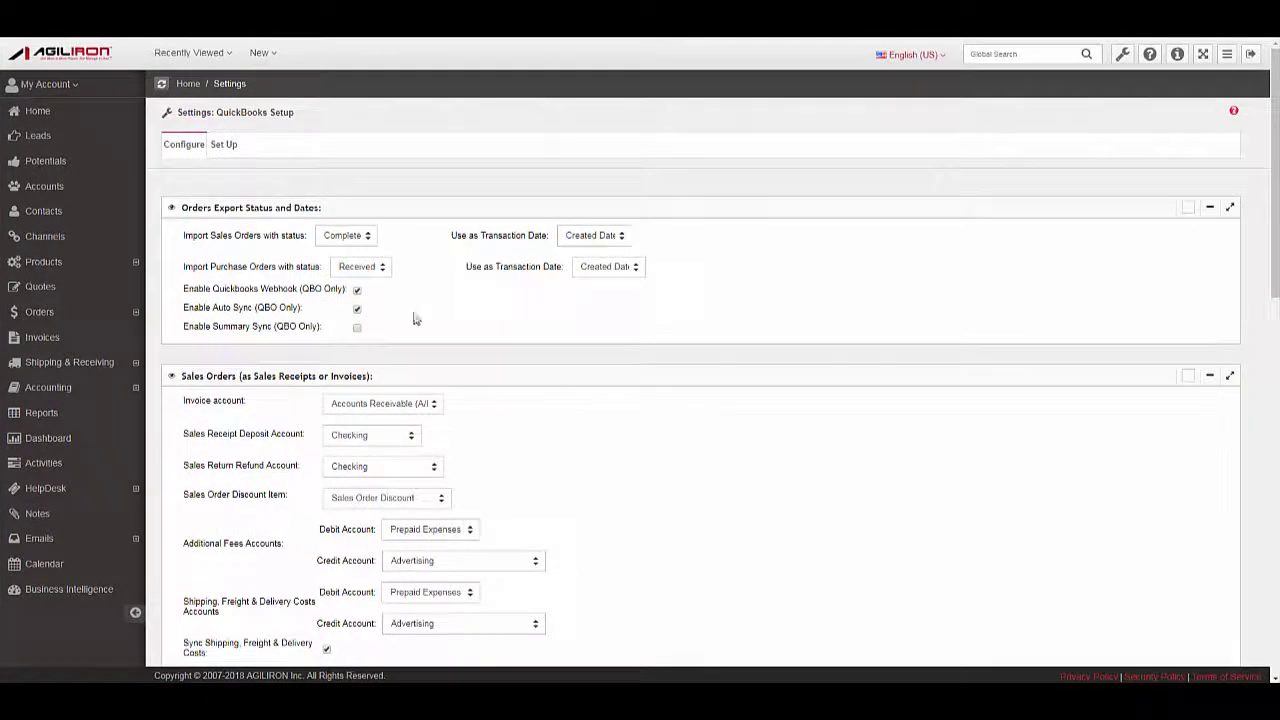
Step: Turn off Enable Auto Sync (QBO Only) and leave Enable Summary Sync unchecked
left_click(357, 309)
left_click(357, 327)
left_click(357, 327)
Step: Keep the Invoice account and Sales Order Discount item, and enable Sync SalesOrder Description
scroll(520, 402, "down", 2)
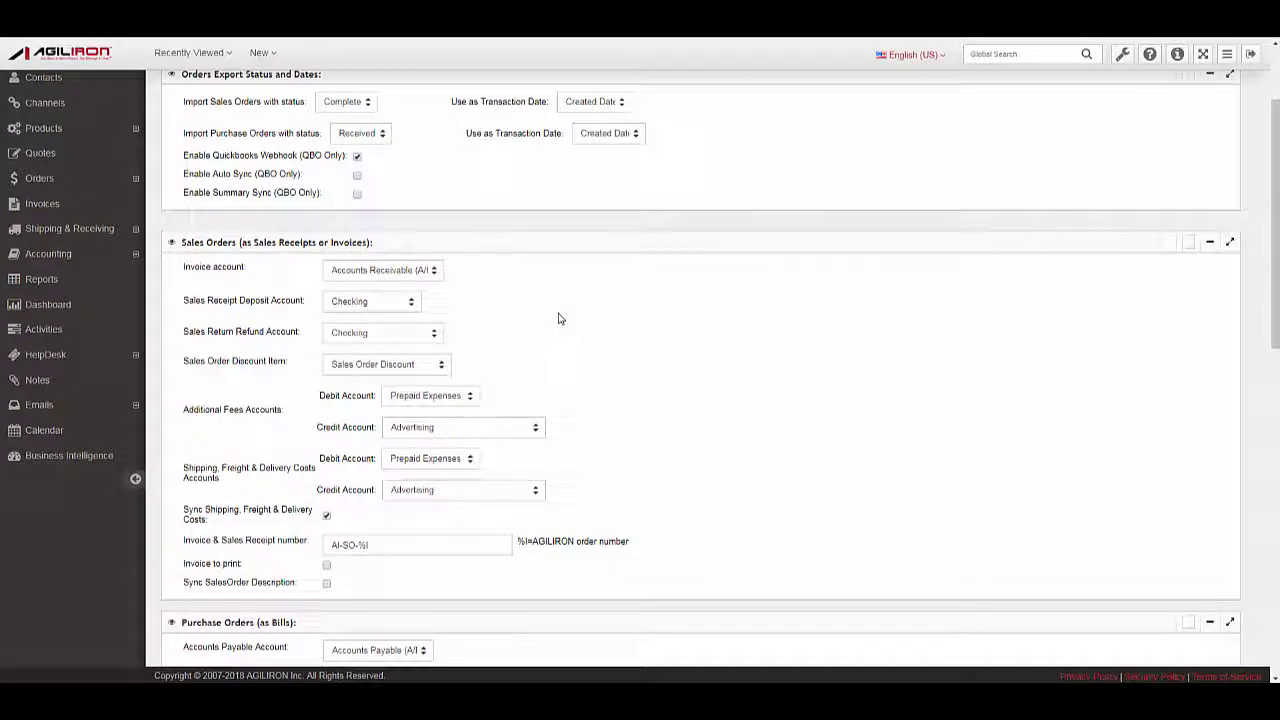
left_click(412, 276)
left_click(502, 279)
left_click(419, 368)
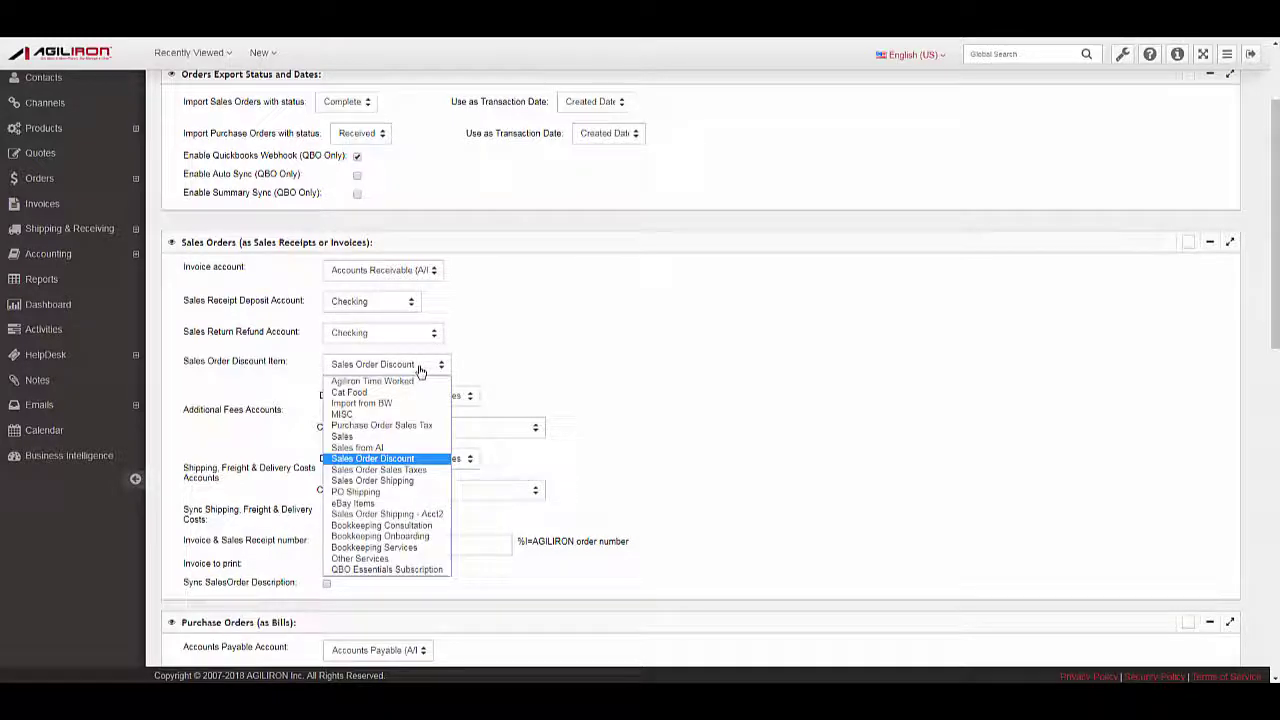
left_click(421, 367)
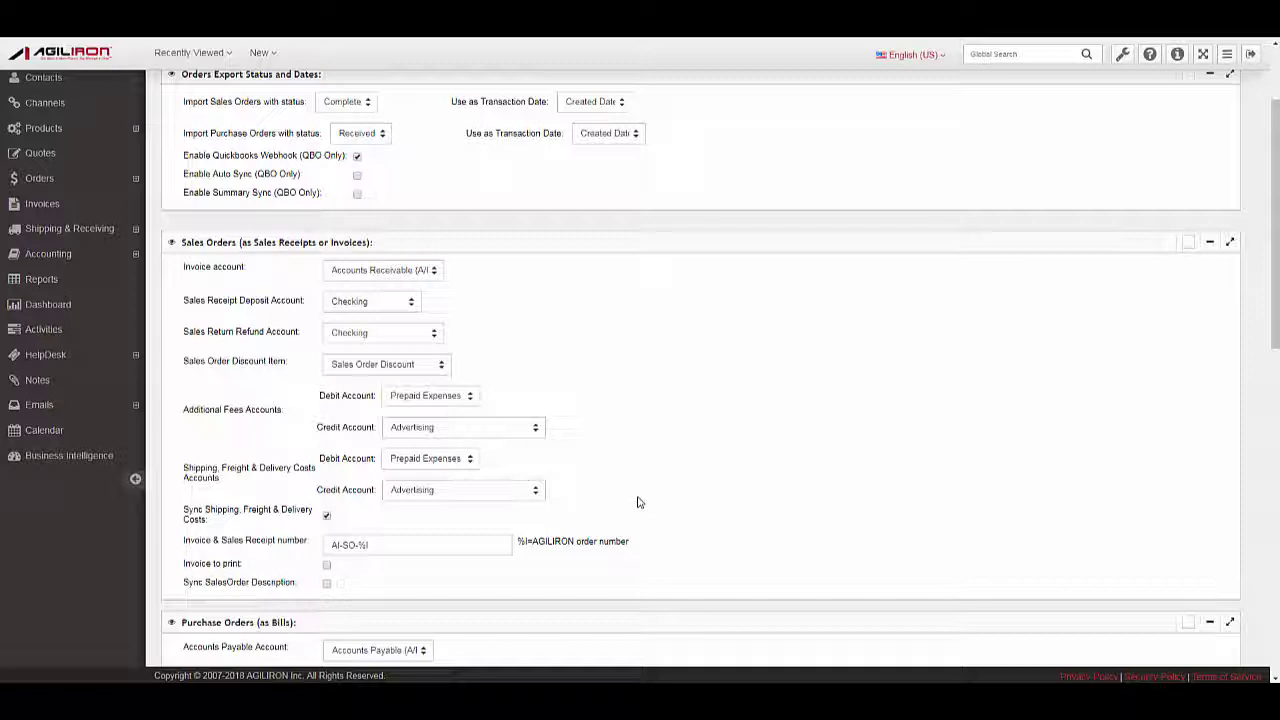
left_click(327, 584)
Step: Keep the payables account, set Purchase Order Discount Item to MISC, and enable PO Partial Sync
scroll(714, 527, "down", 5)
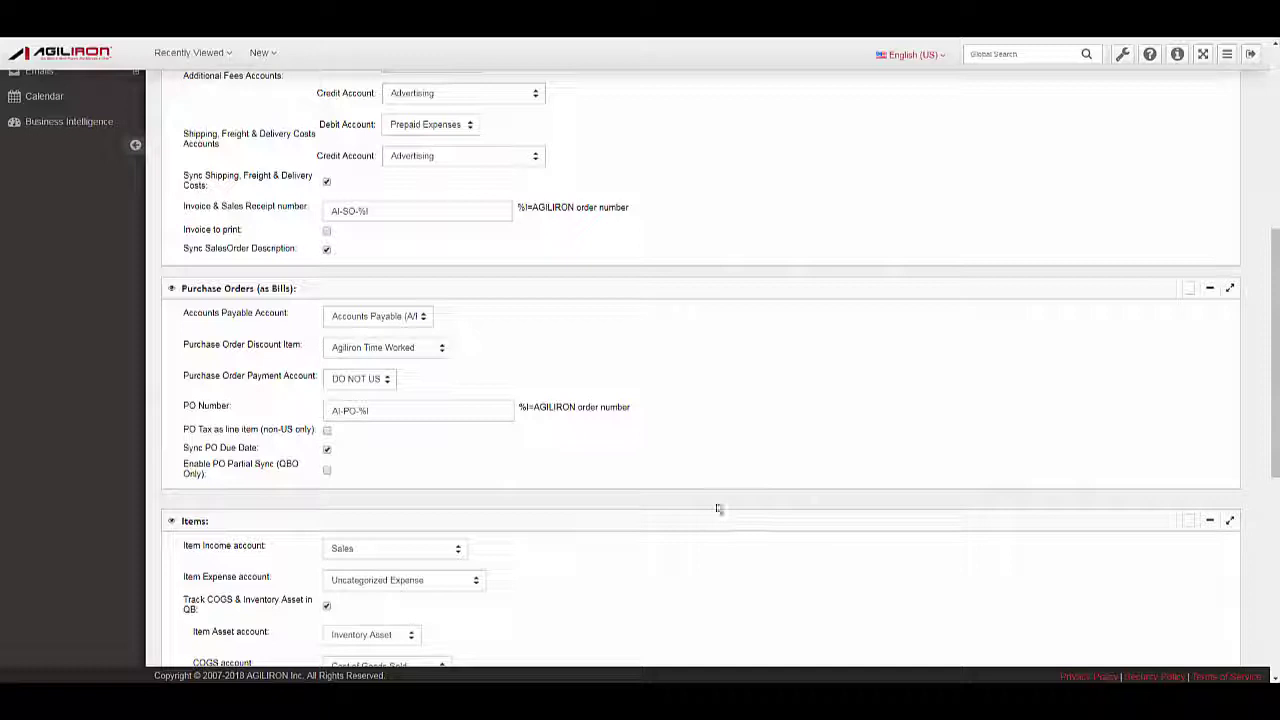
left_click(410, 320)
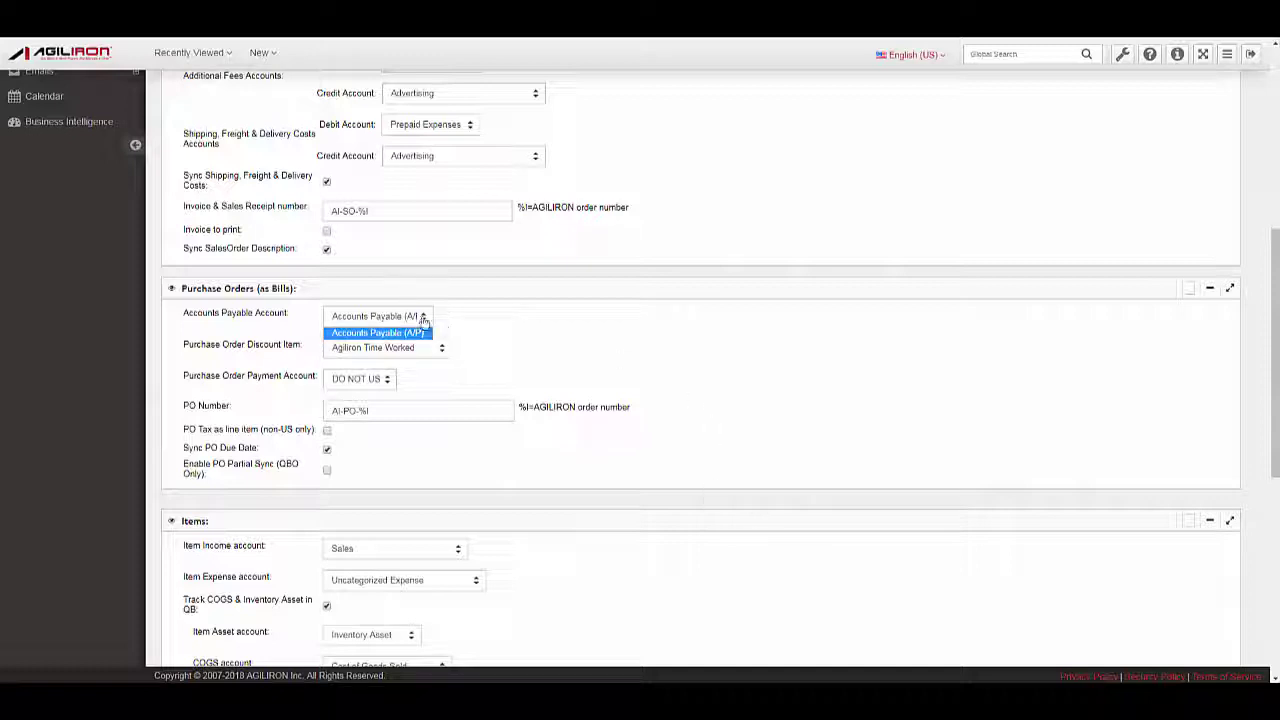
left_click(418, 318)
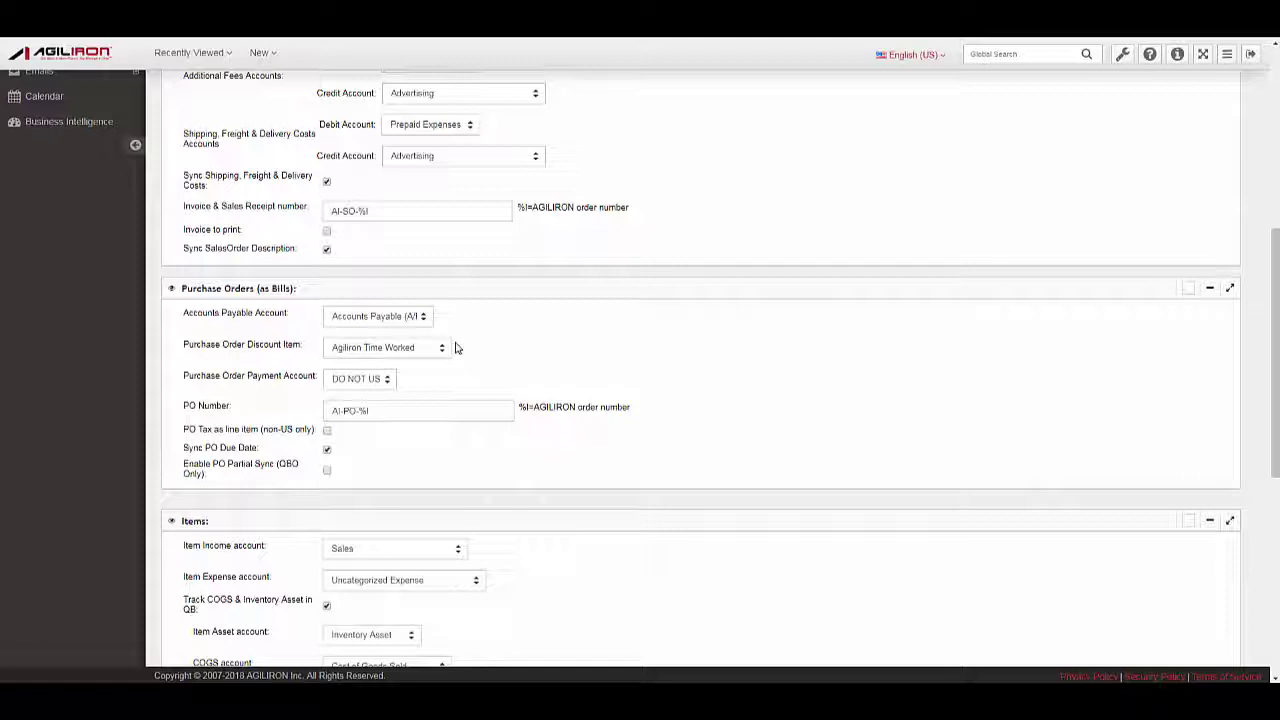
left_click(420, 348)
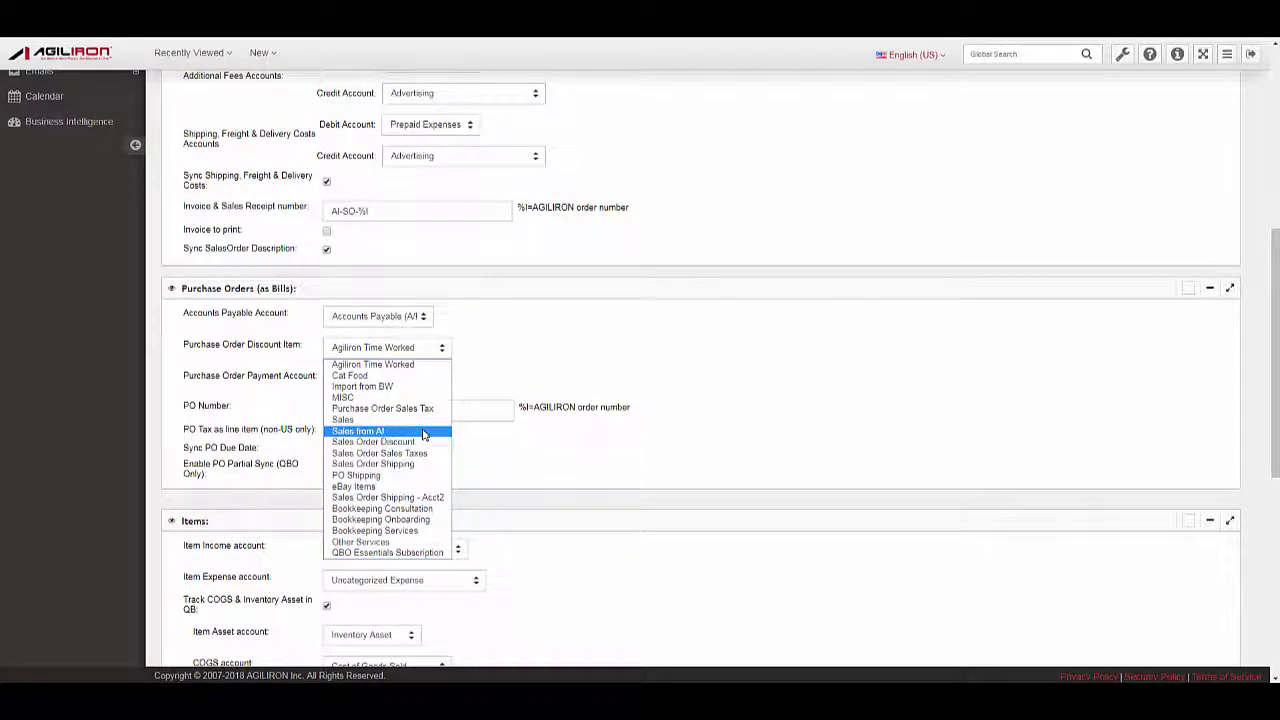
left_click(420, 397)
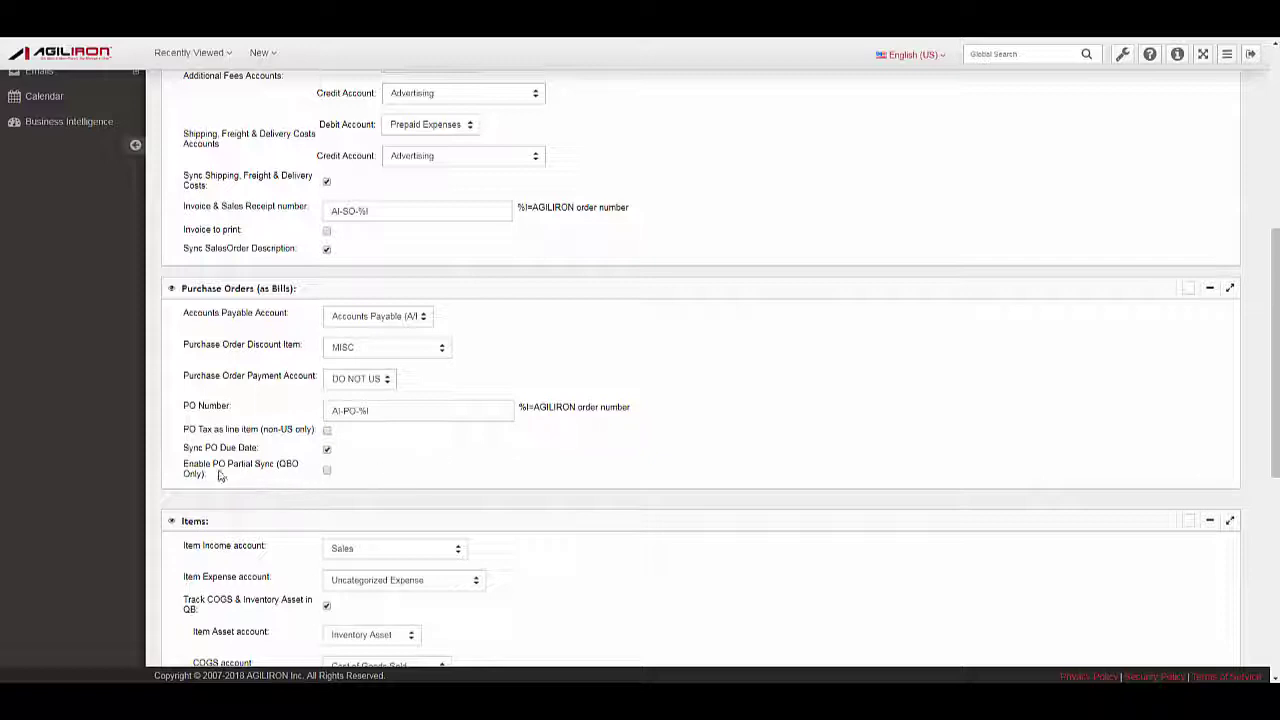
left_click(327, 470)
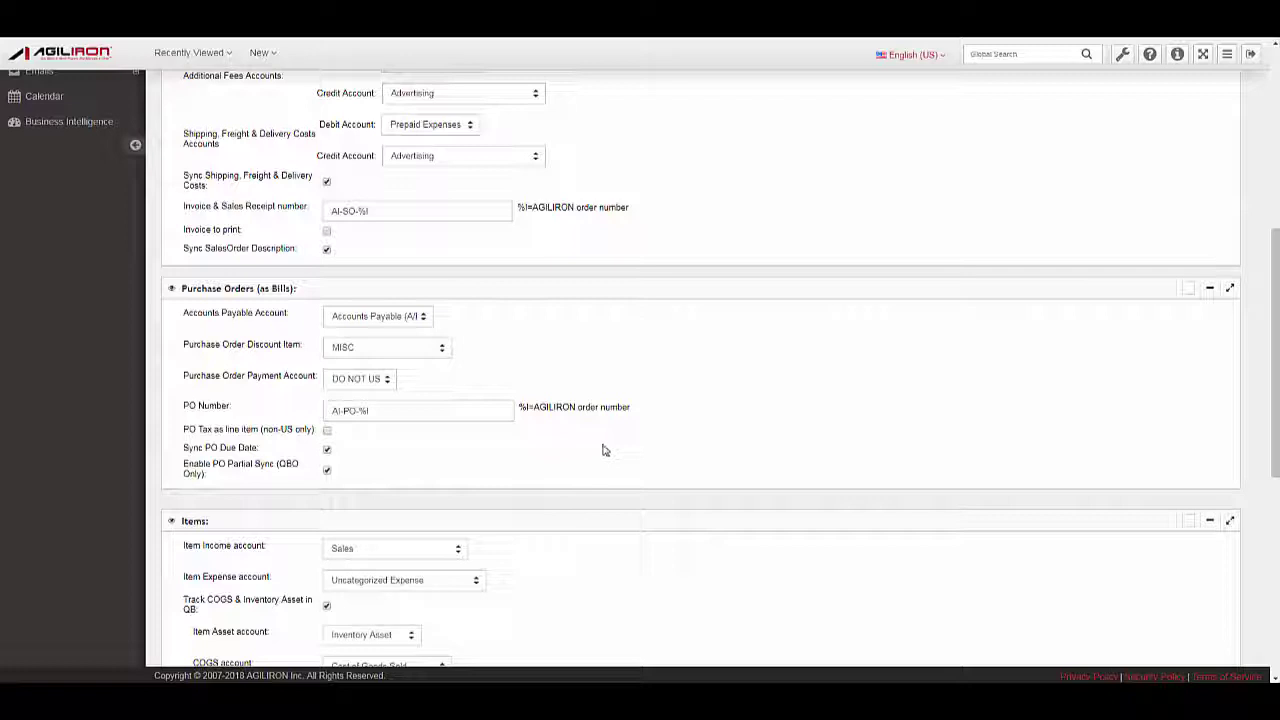
scroll(626, 440, "down", 2)
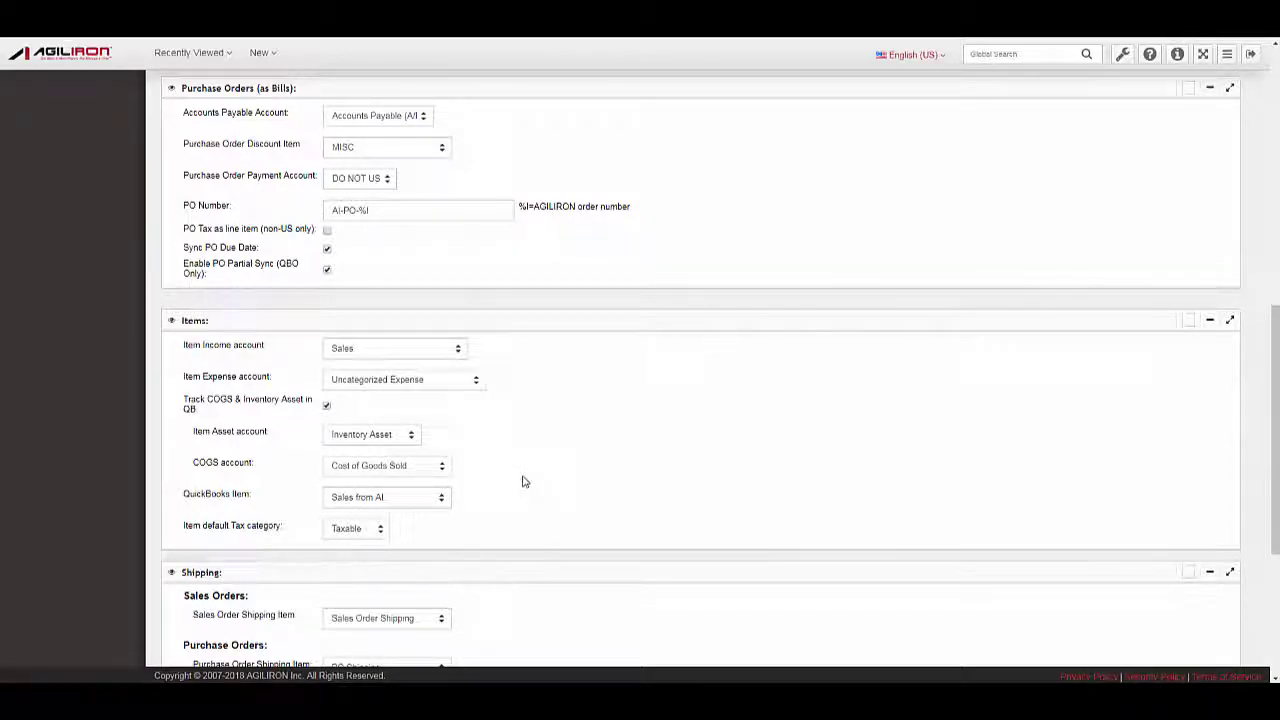
scroll(523, 470, "down", 2)
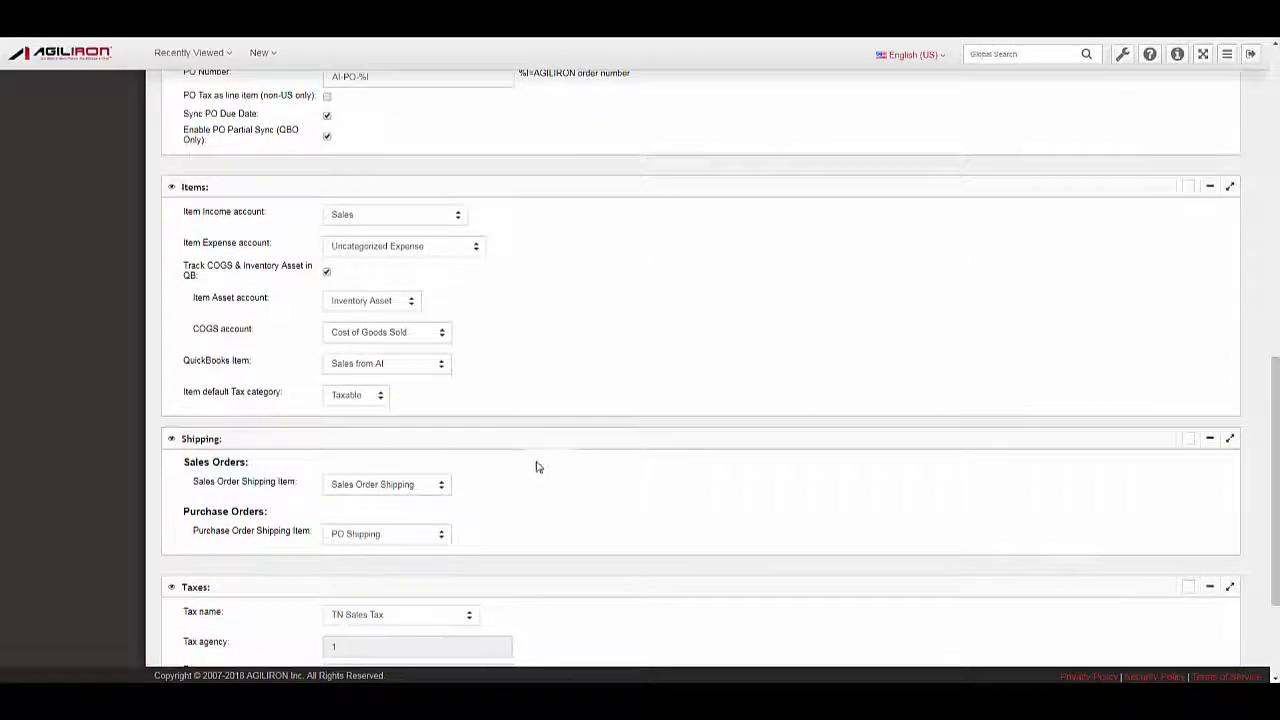
scroll(536, 467, "down", 1)
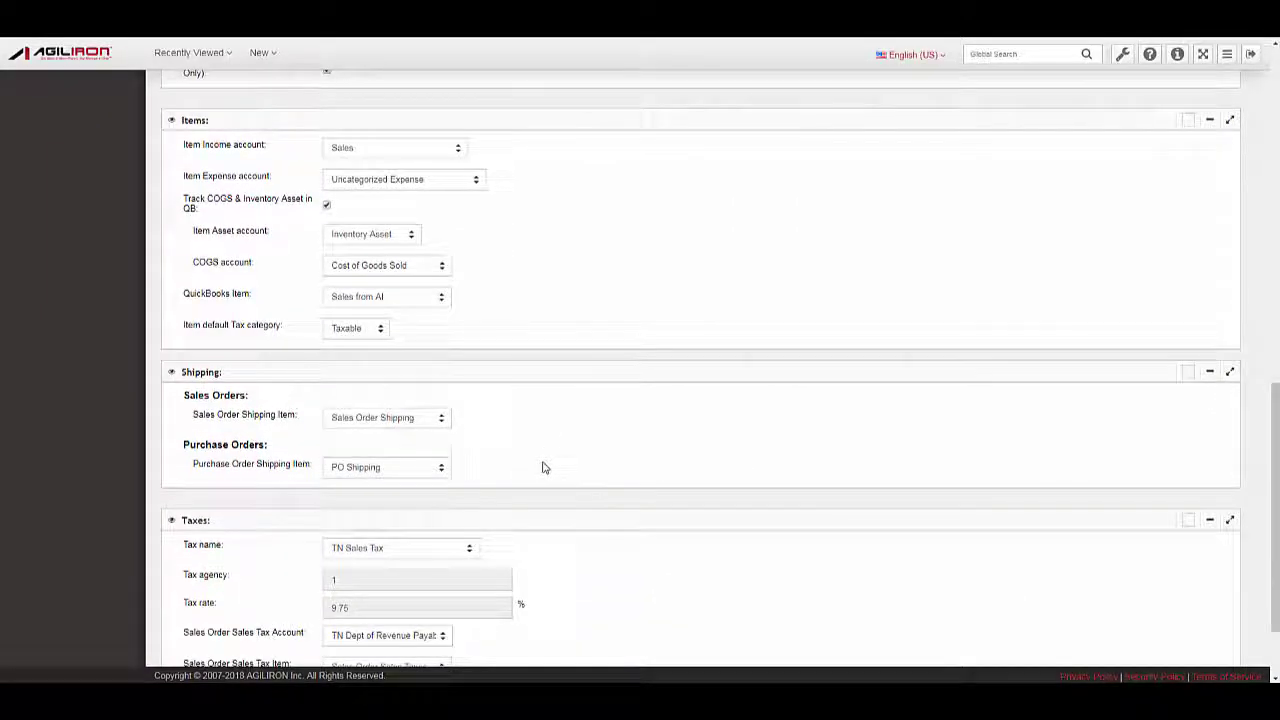
left_click(437, 472)
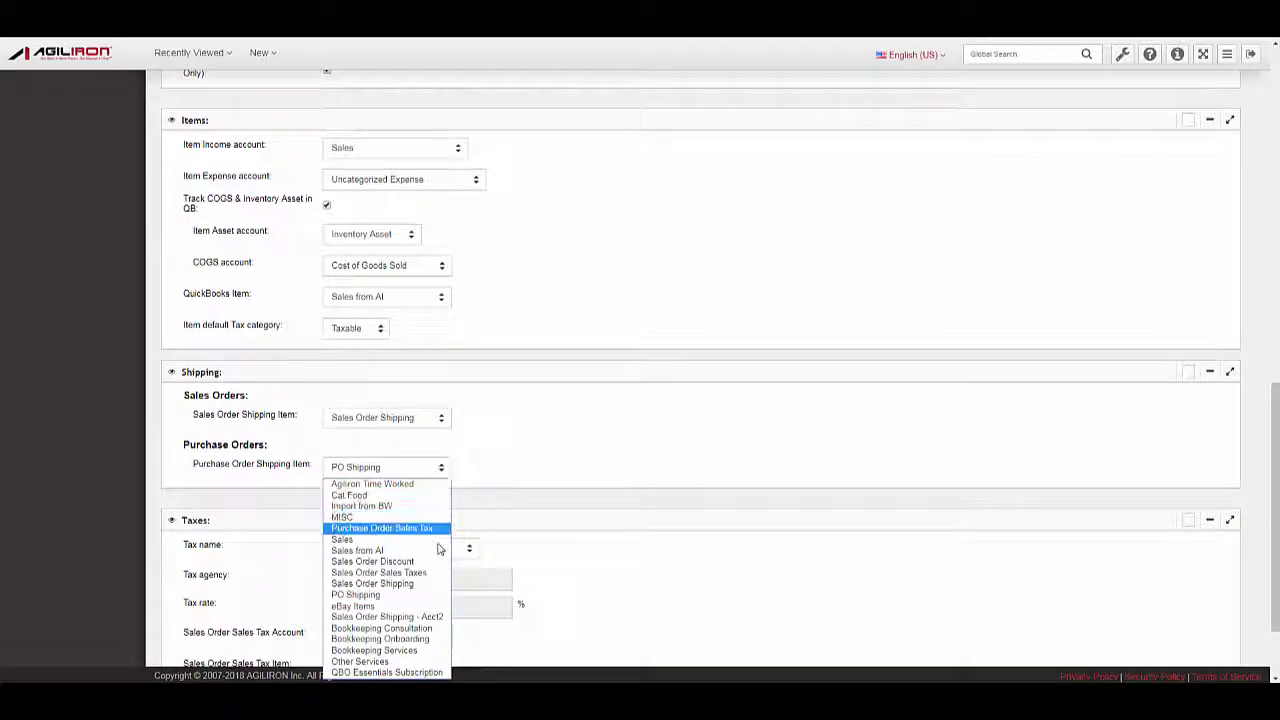
left_click(437, 598)
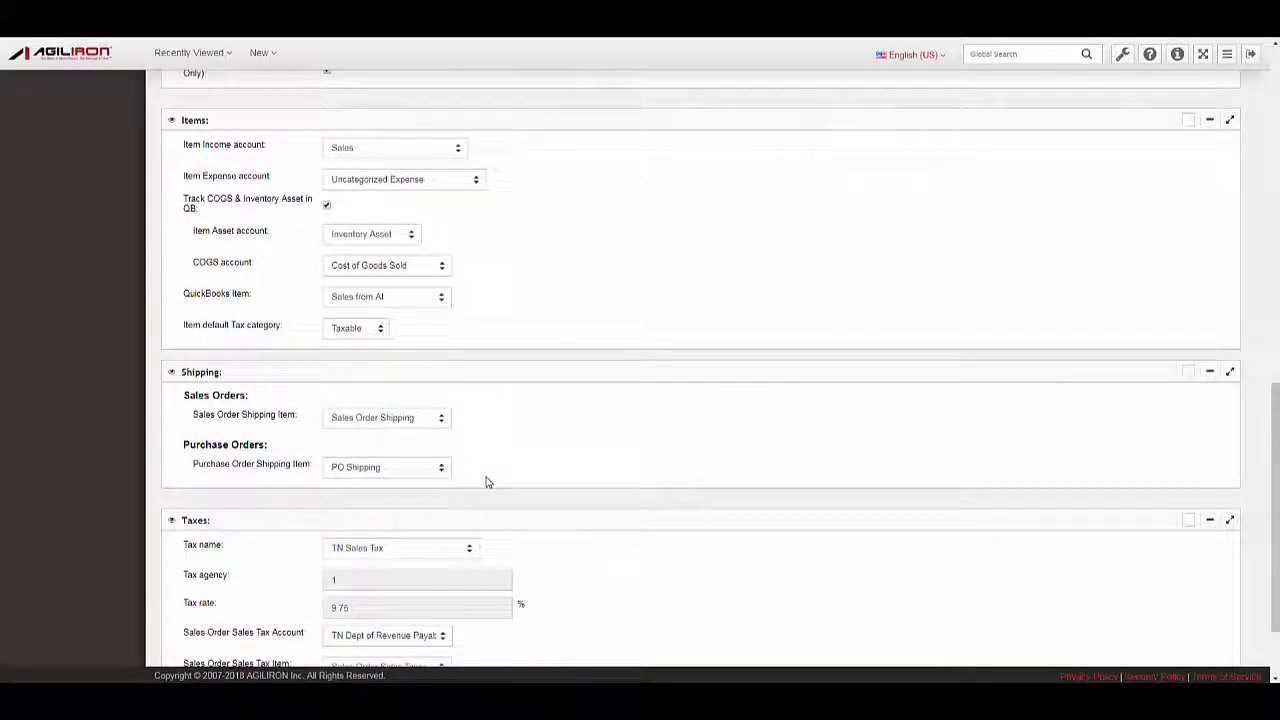
left_click(436, 419)
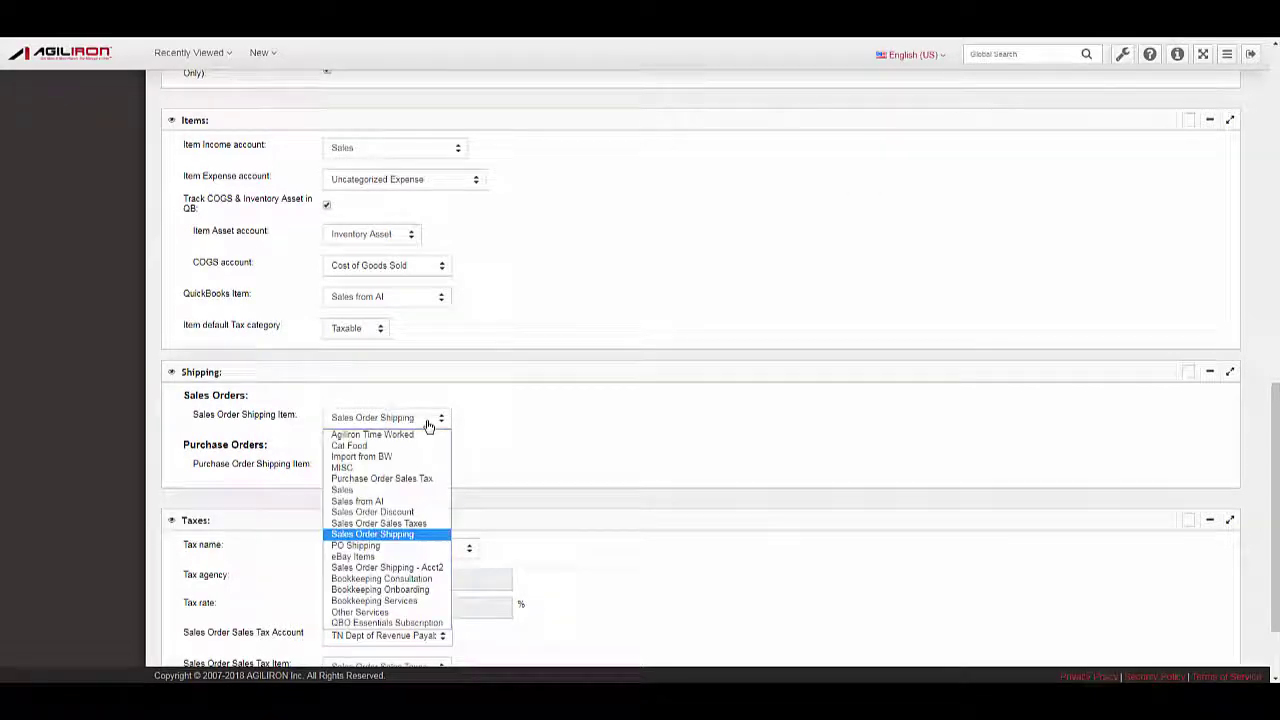
left_click(436, 534)
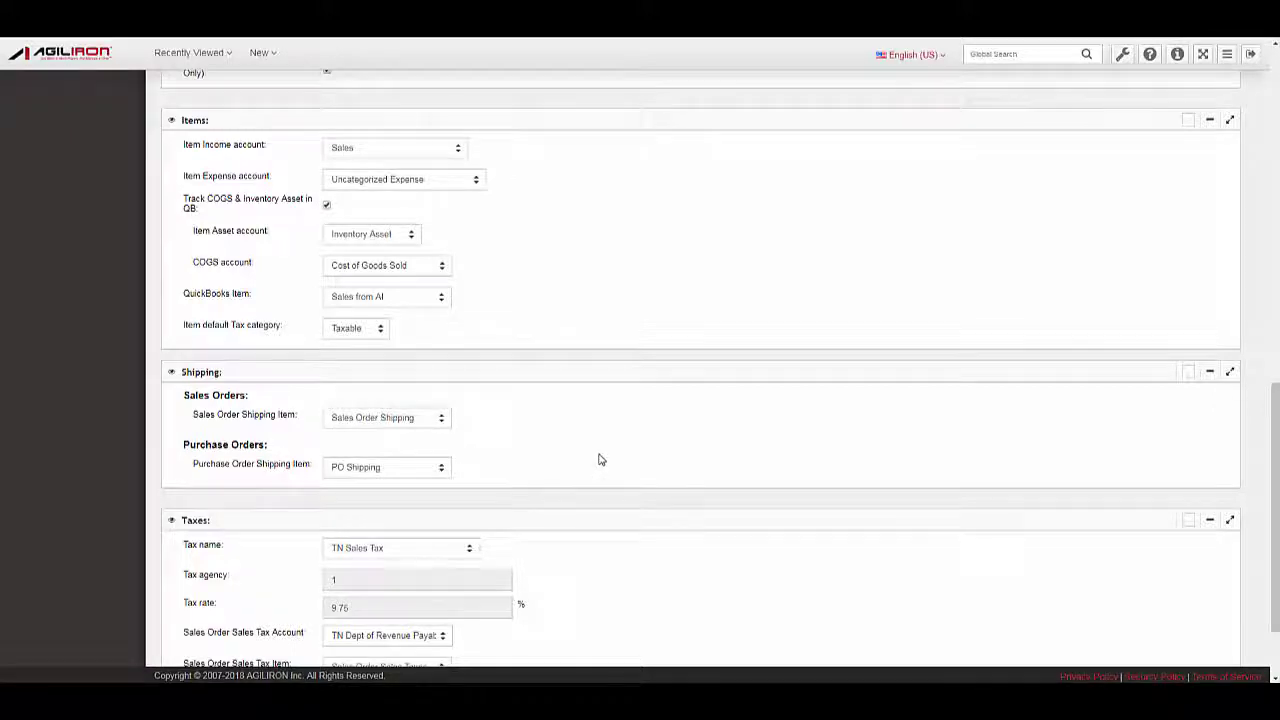
Step: Keep Sales Order Sales Taxes and Purchase Order Sales Tax as the Taxes section's tax items
scroll(597, 457, "down", 2)
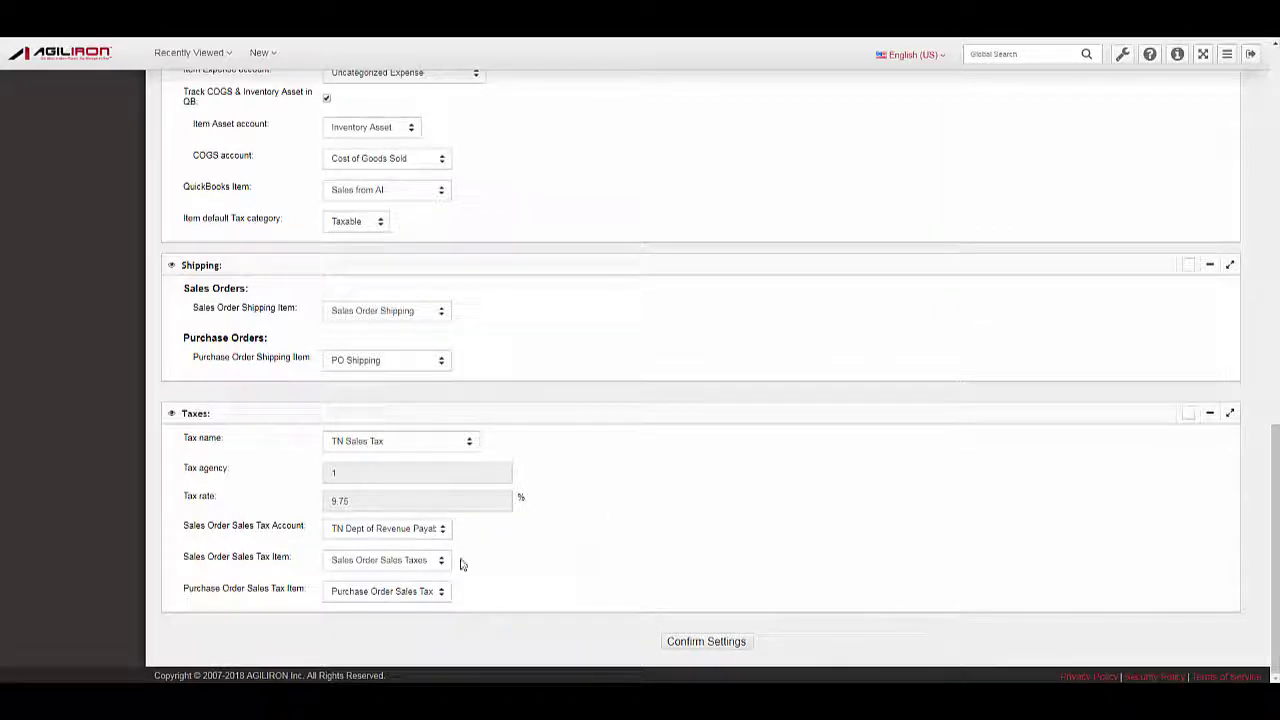
left_click(429, 562)
left_click(429, 562)
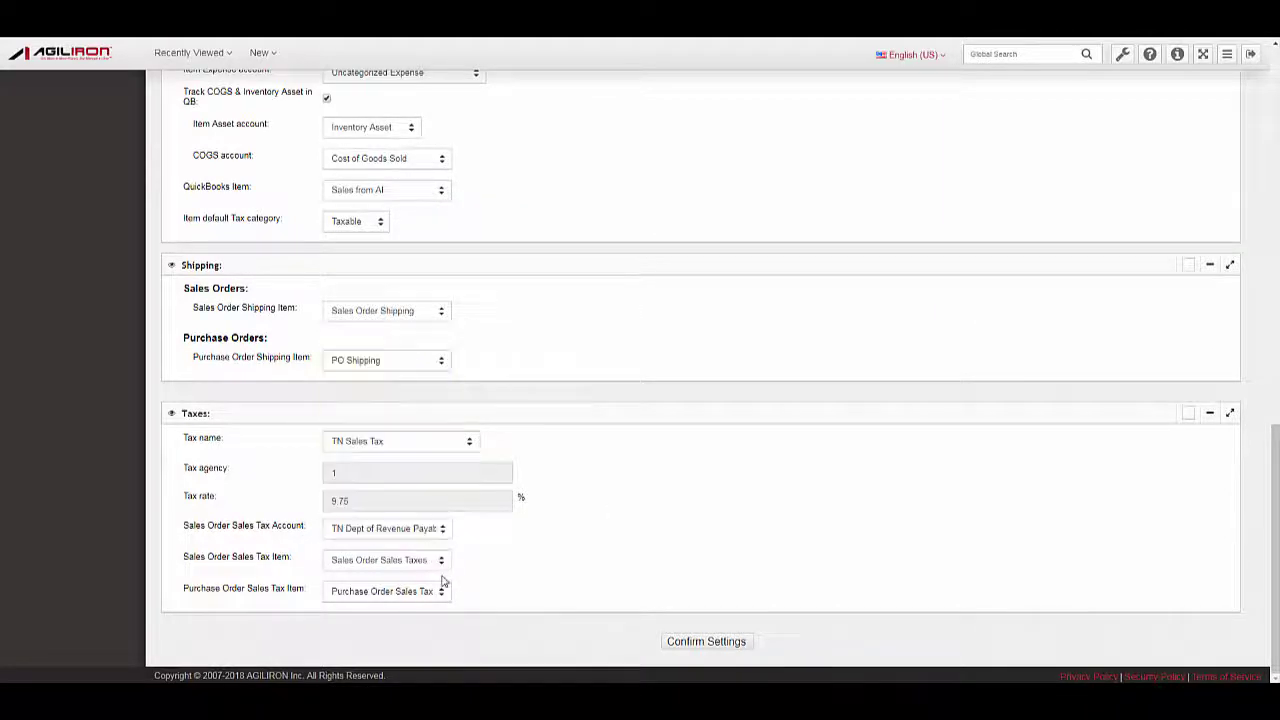
left_click(425, 593)
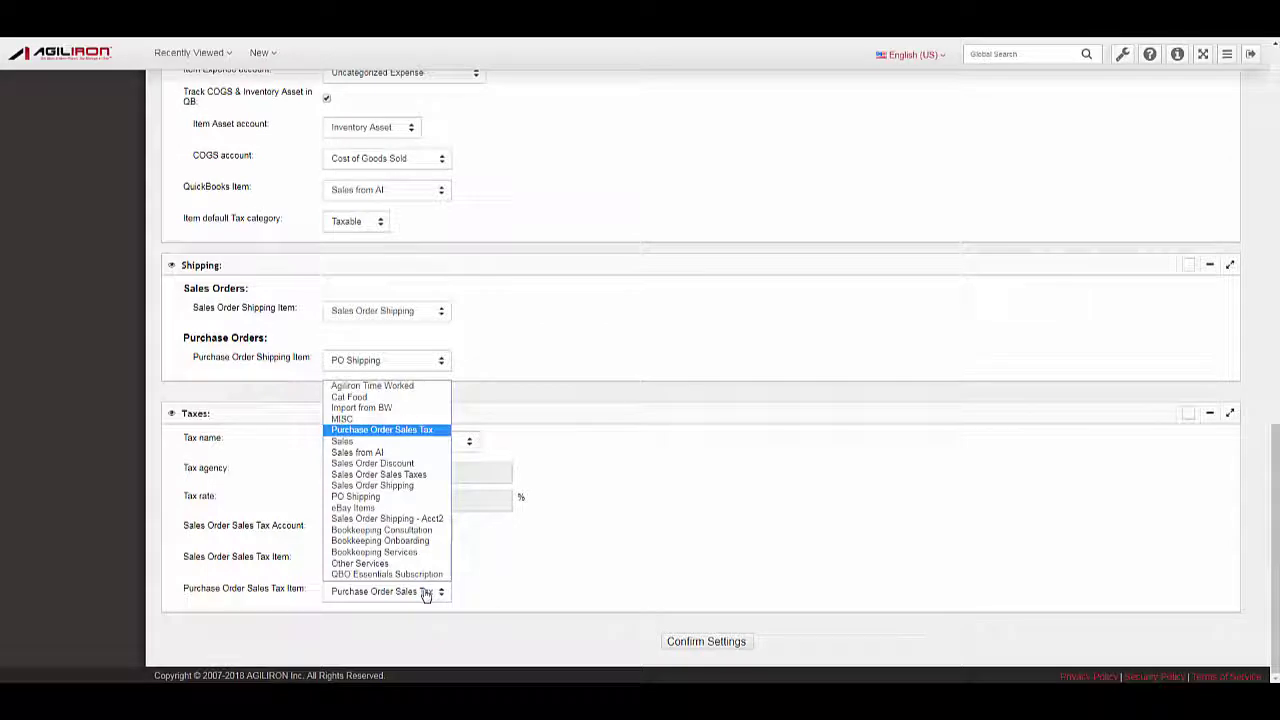
left_click(425, 593)
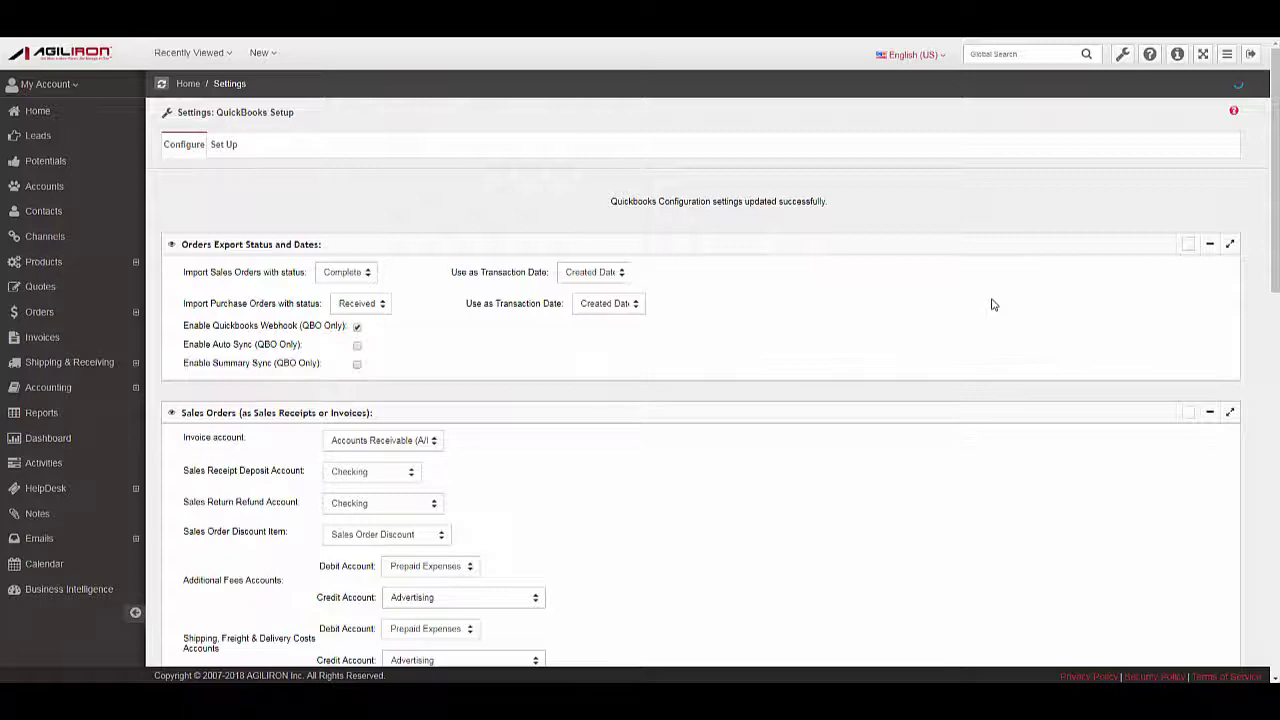
Step: Open Payment Methods from Settings, starting a new payment method and then abandoning it
left_click(1123, 57)
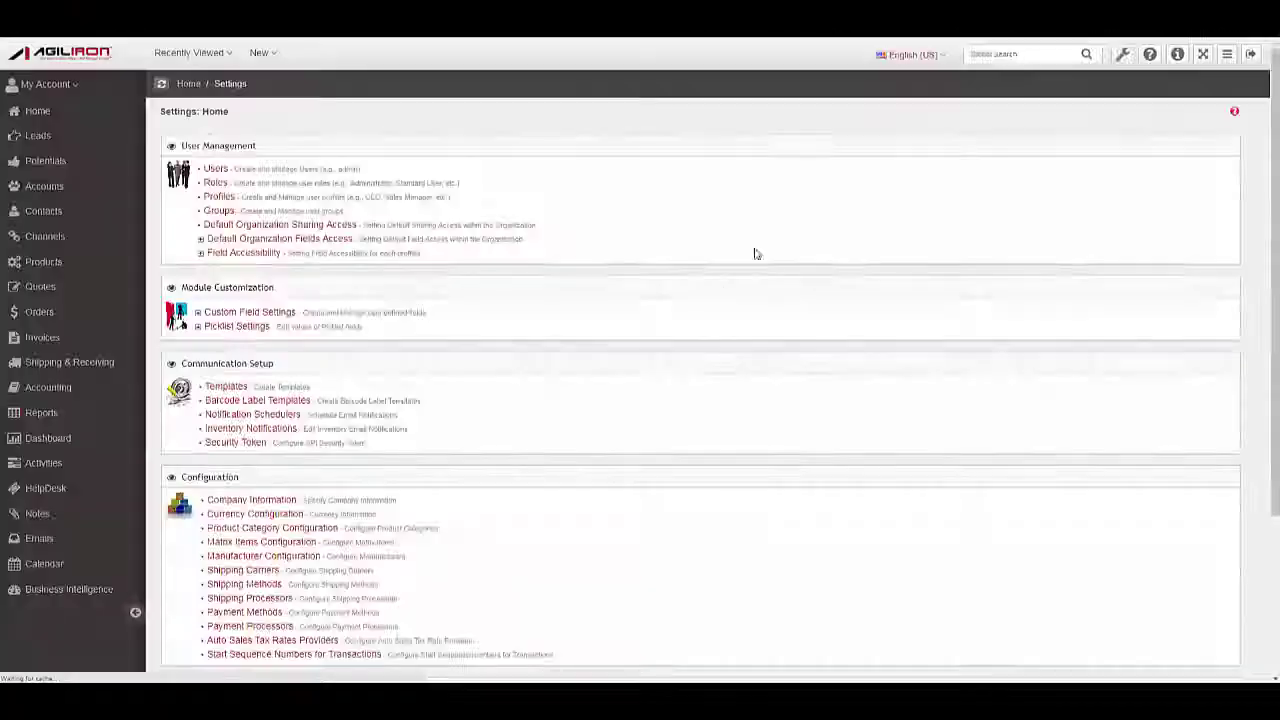
scroll(717, 309, "down", 4)
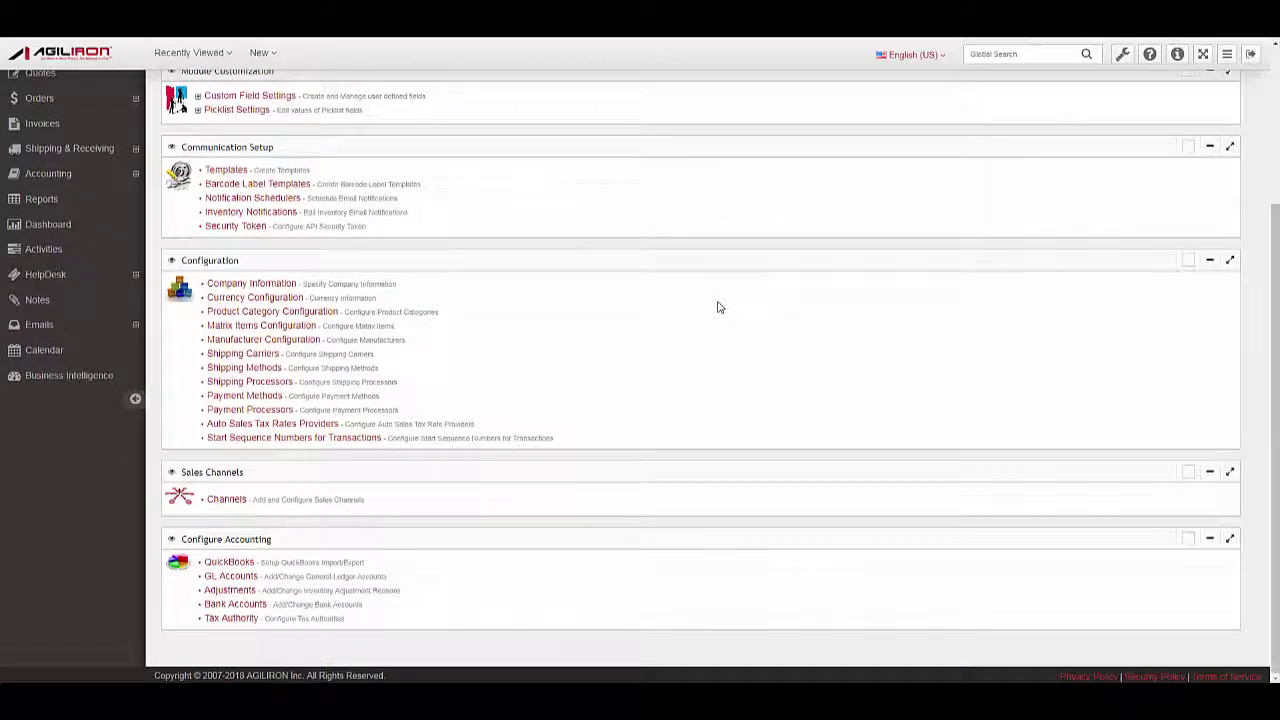
left_click(272, 397)
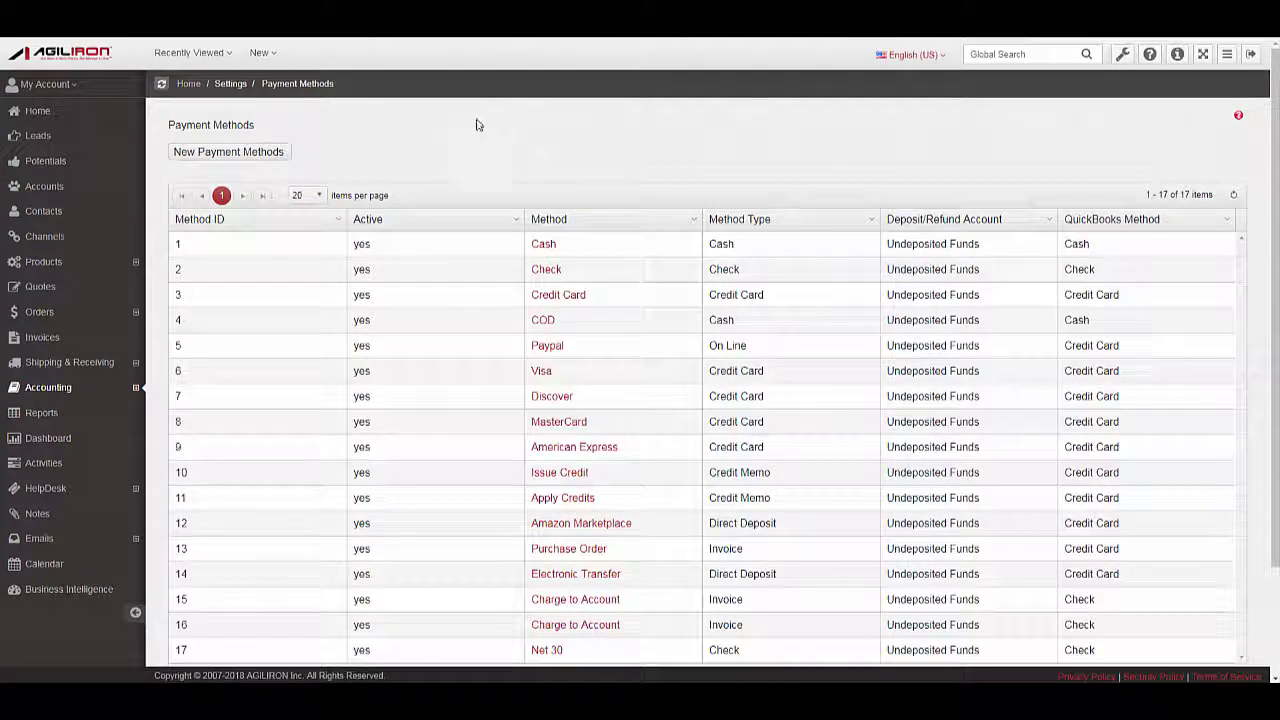
left_click(270, 158)
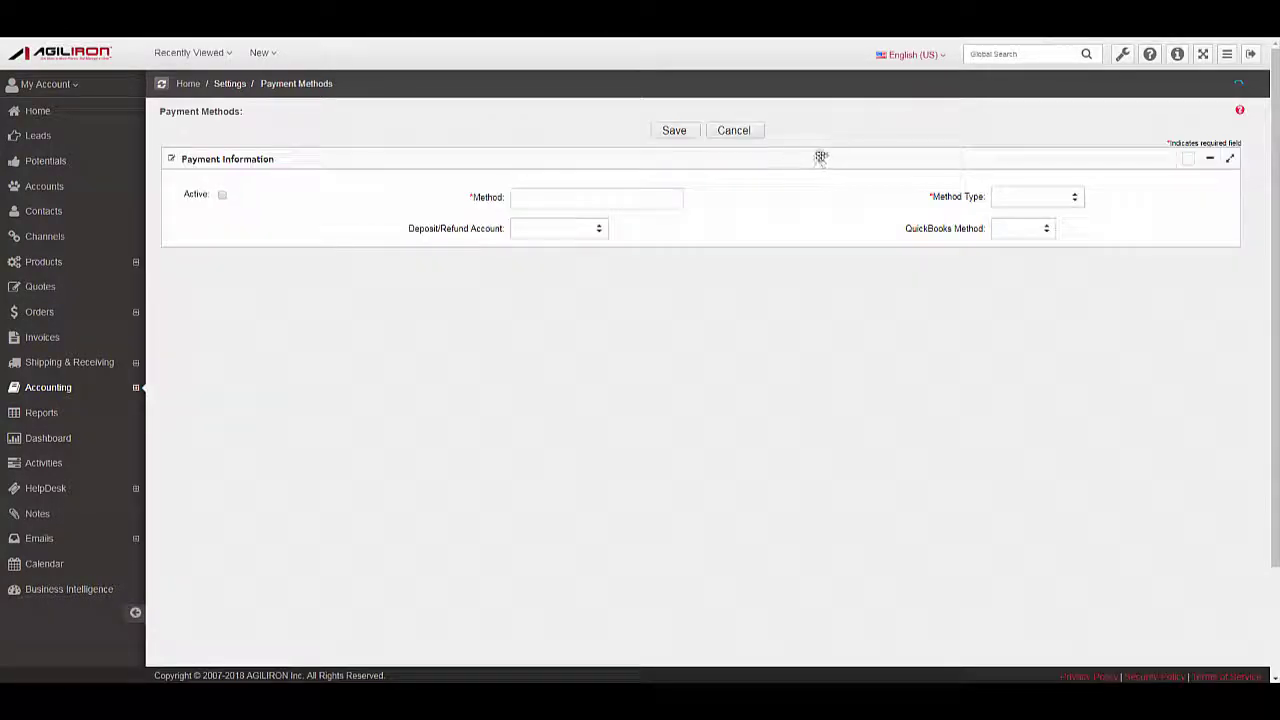
left_click(738, 131)
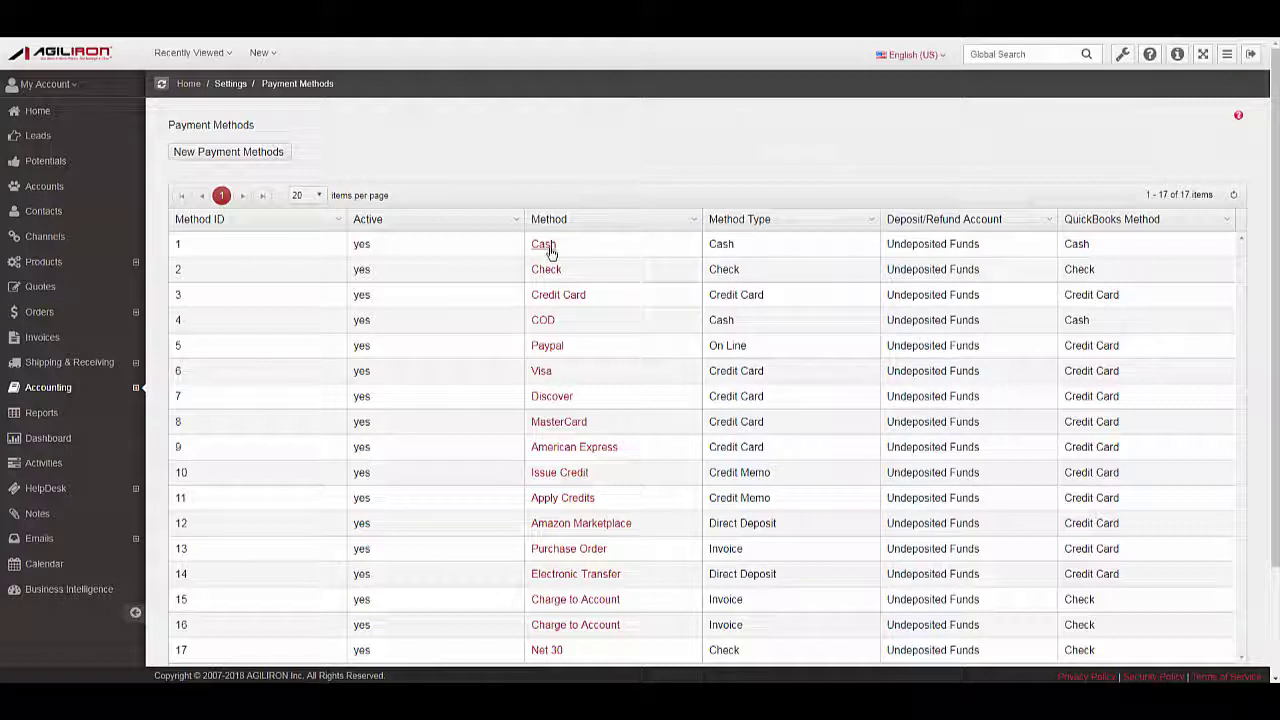
Step: Save the Cash payment method with Undeposited Funds deposit account and Cash QuickBooks method
left_click(543, 244)
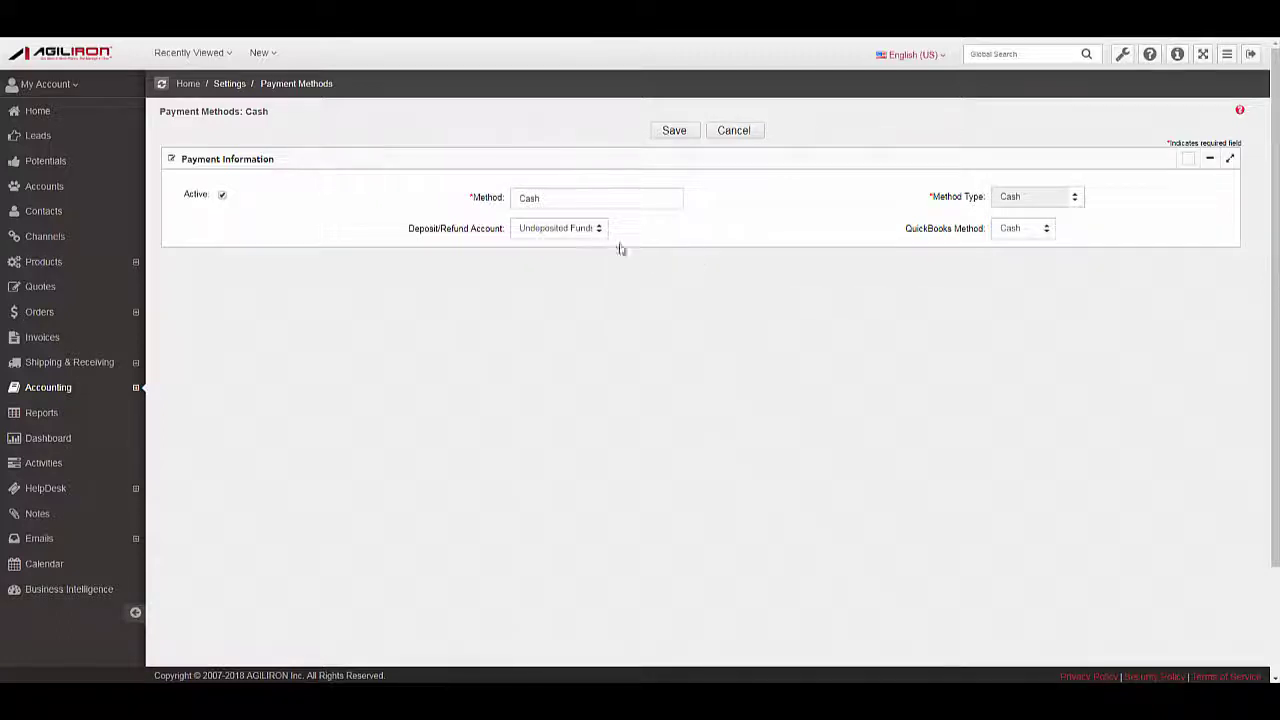
left_click(582, 230)
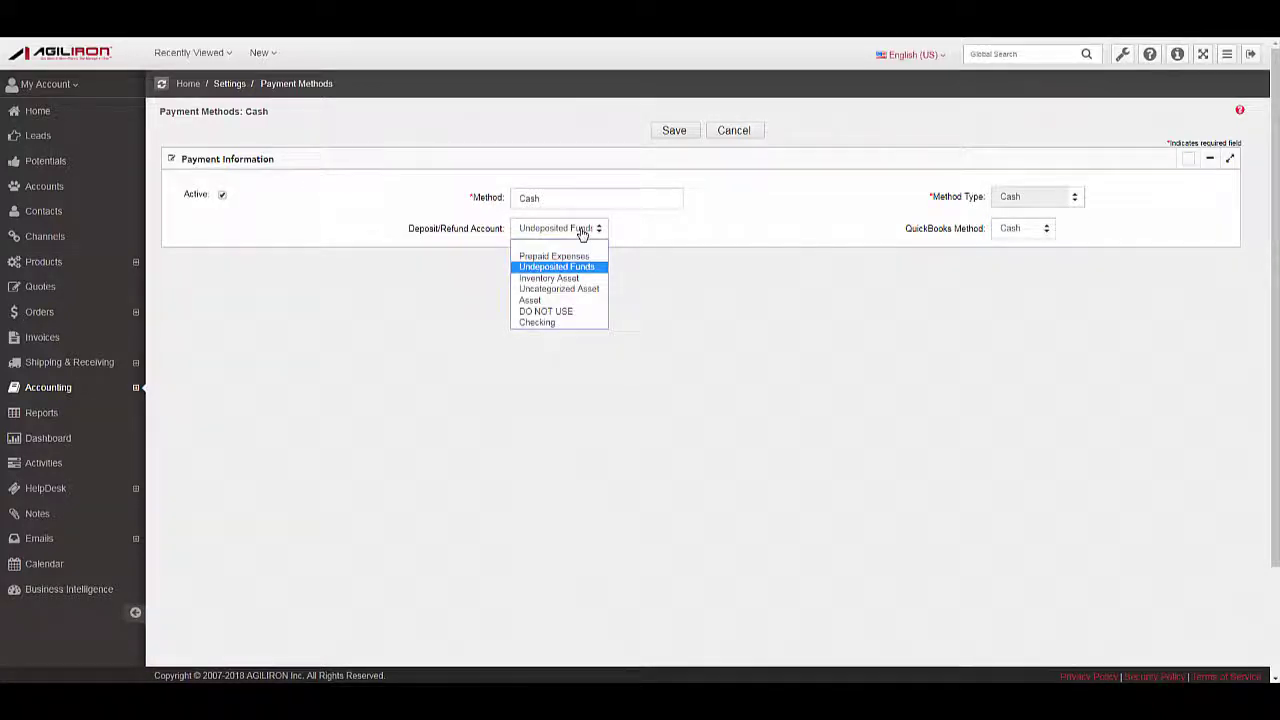
left_click(584, 232)
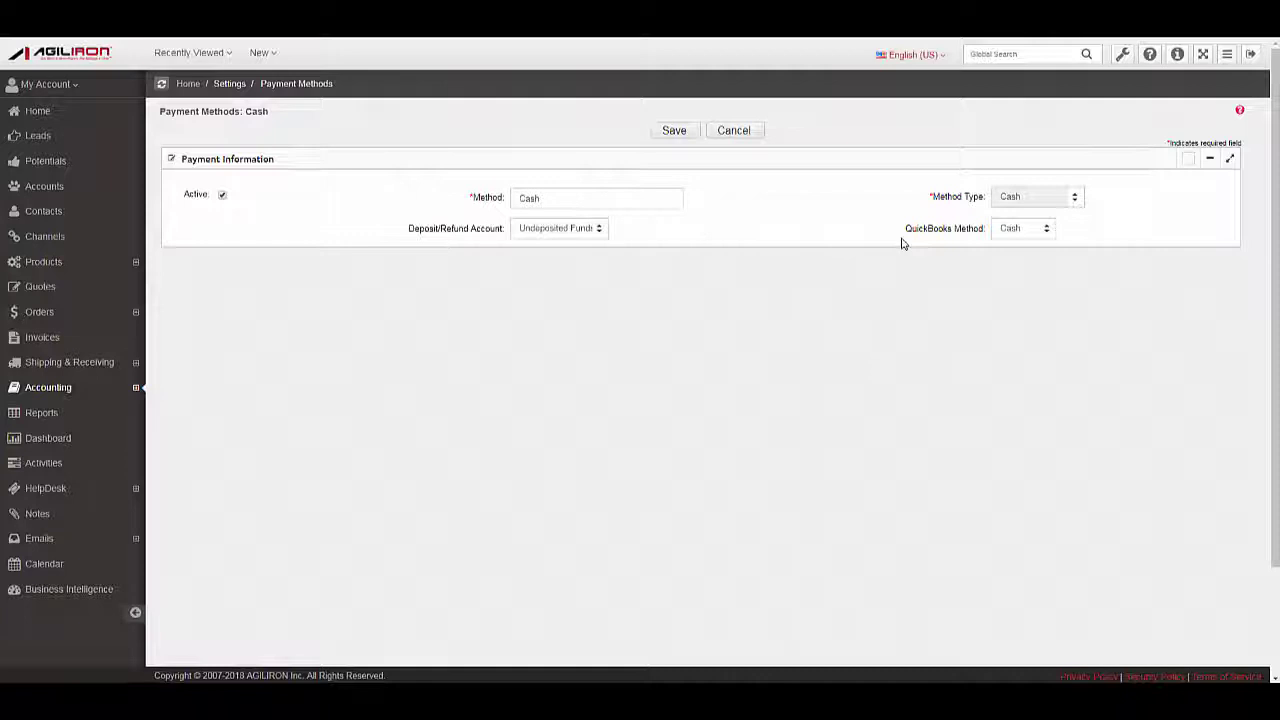
left_click(1026, 231)
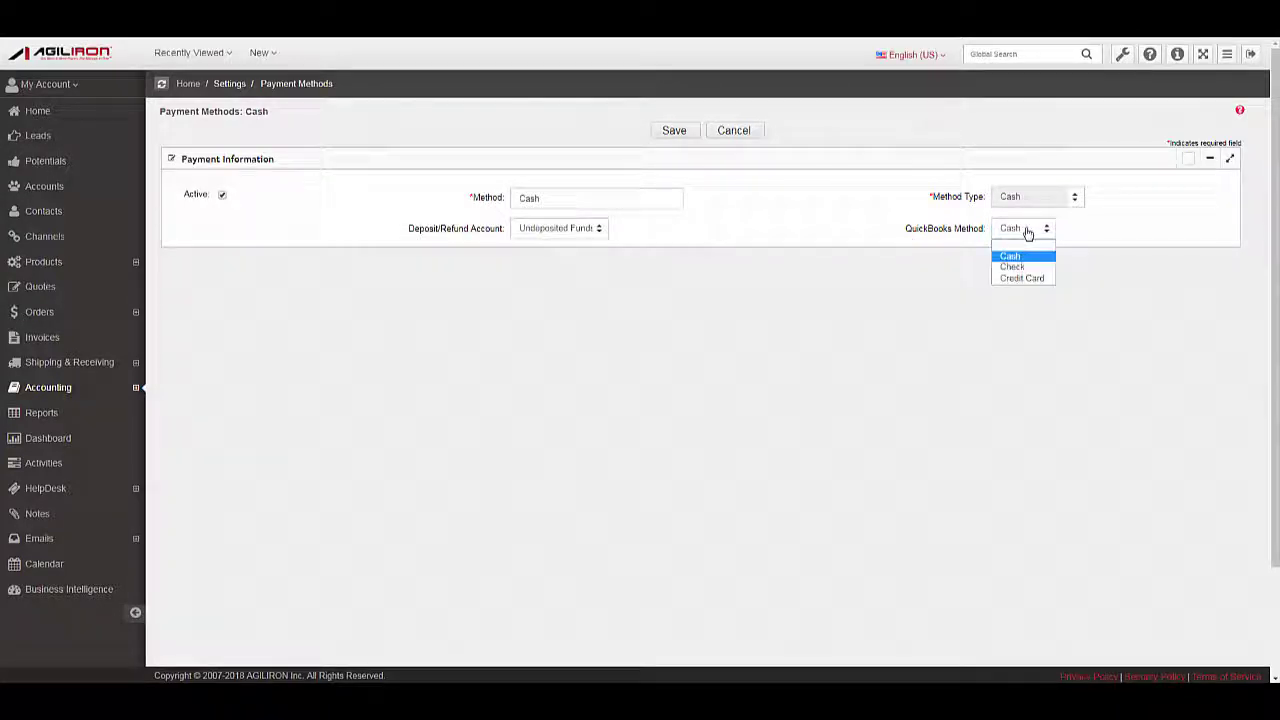
left_click(1026, 231)
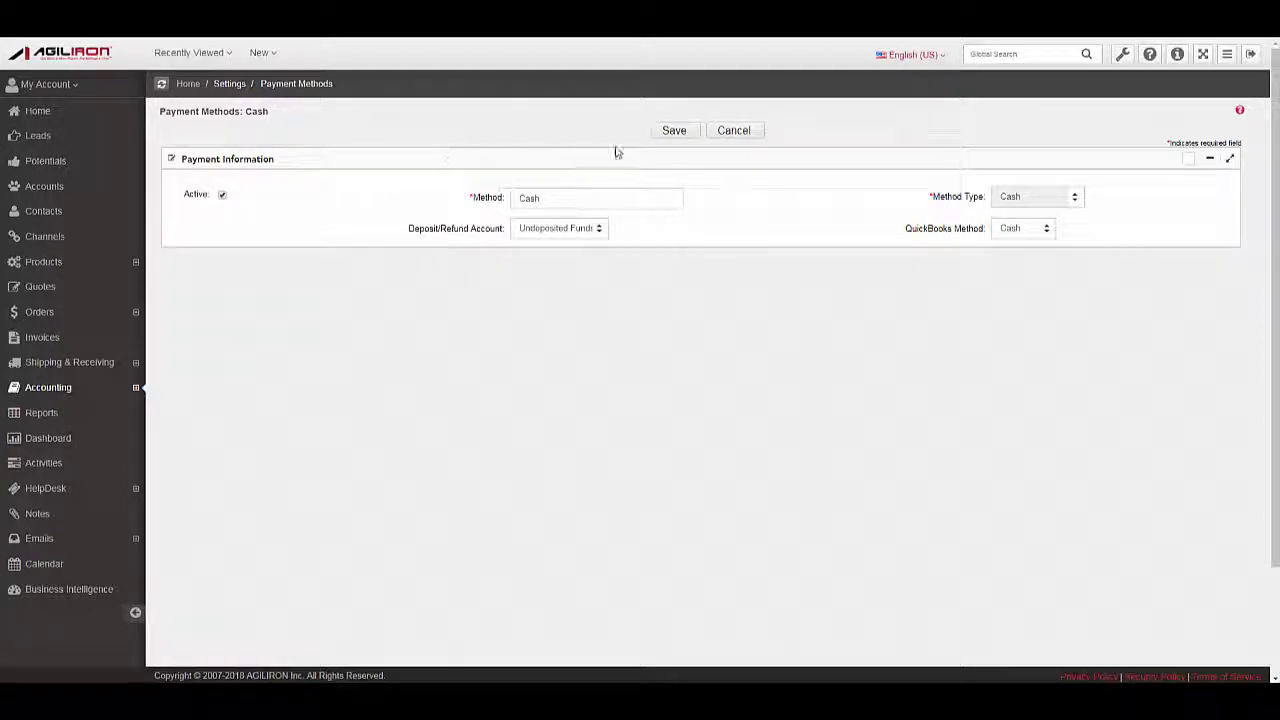
left_click(674, 130)
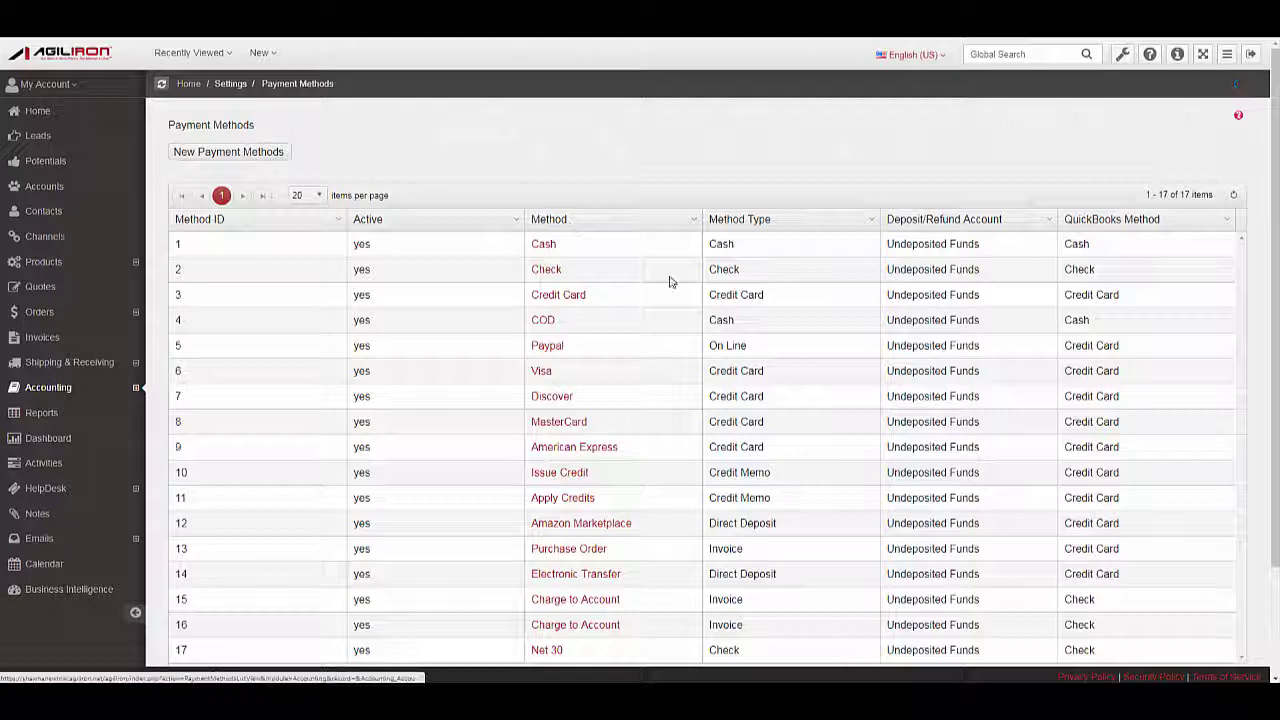
scroll(672, 280, "down", 1)
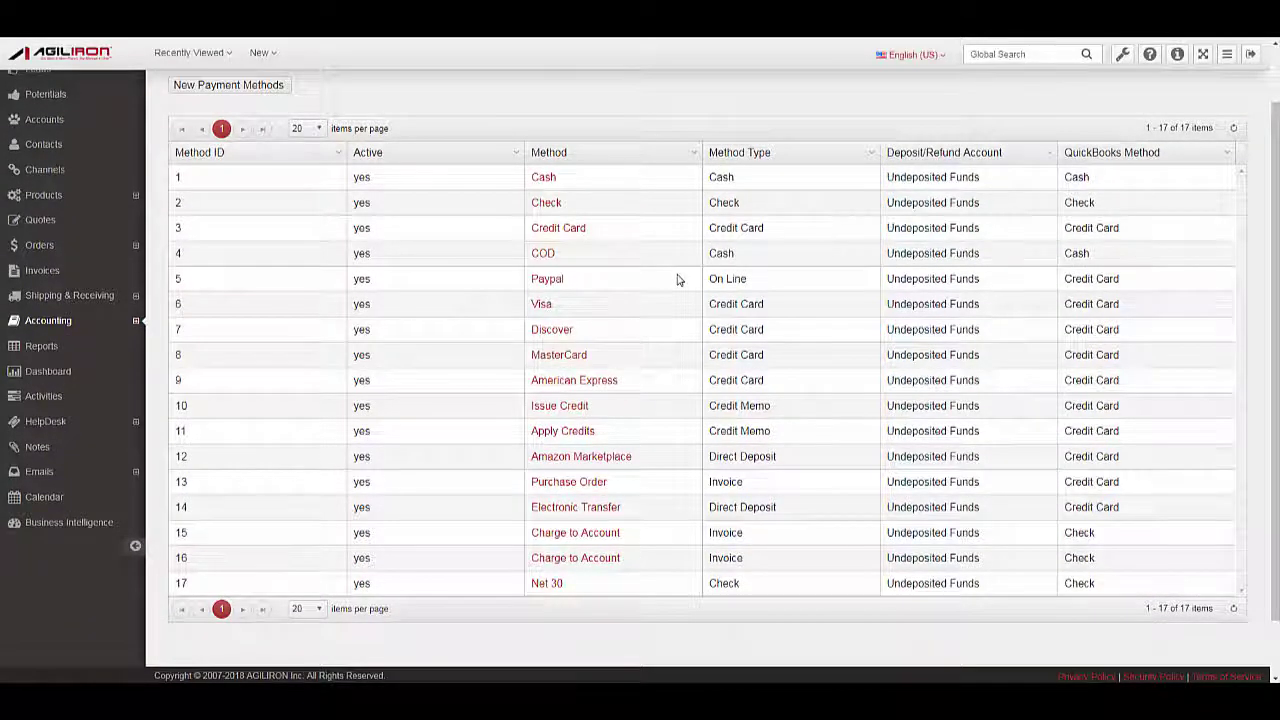
scroll(677, 279, "up", 1)
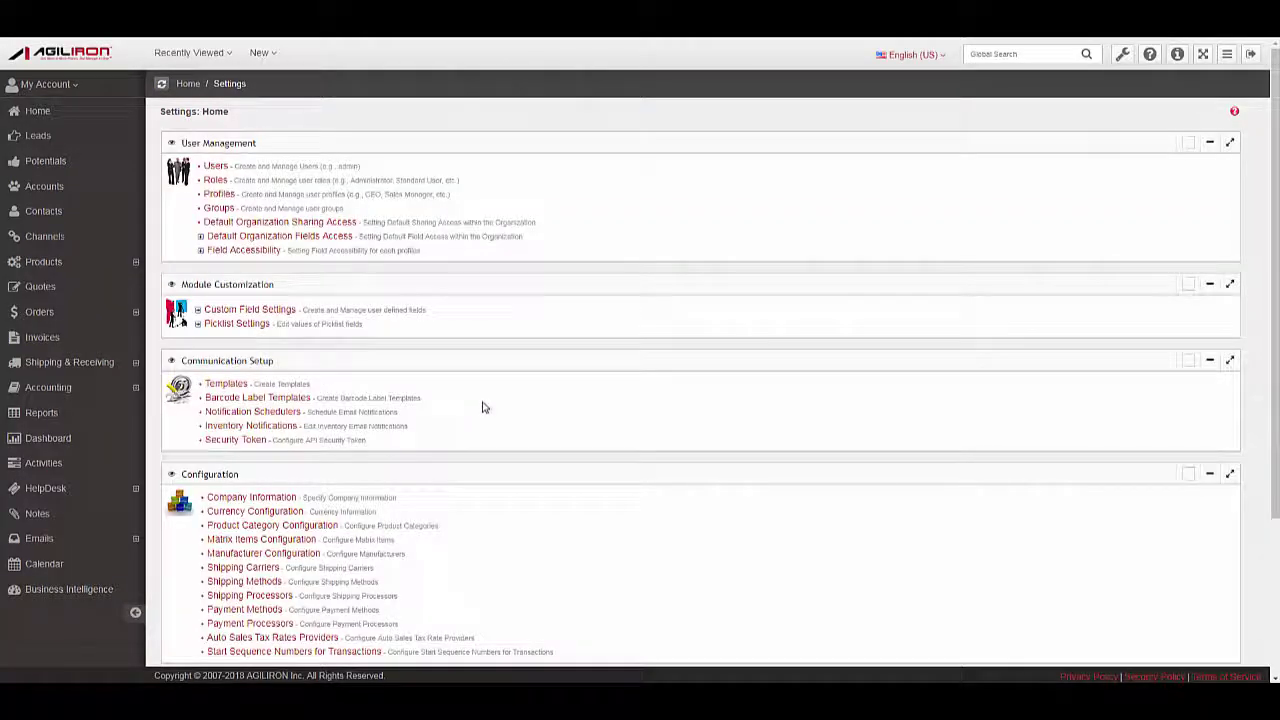
scroll(483, 405, "down", 3)
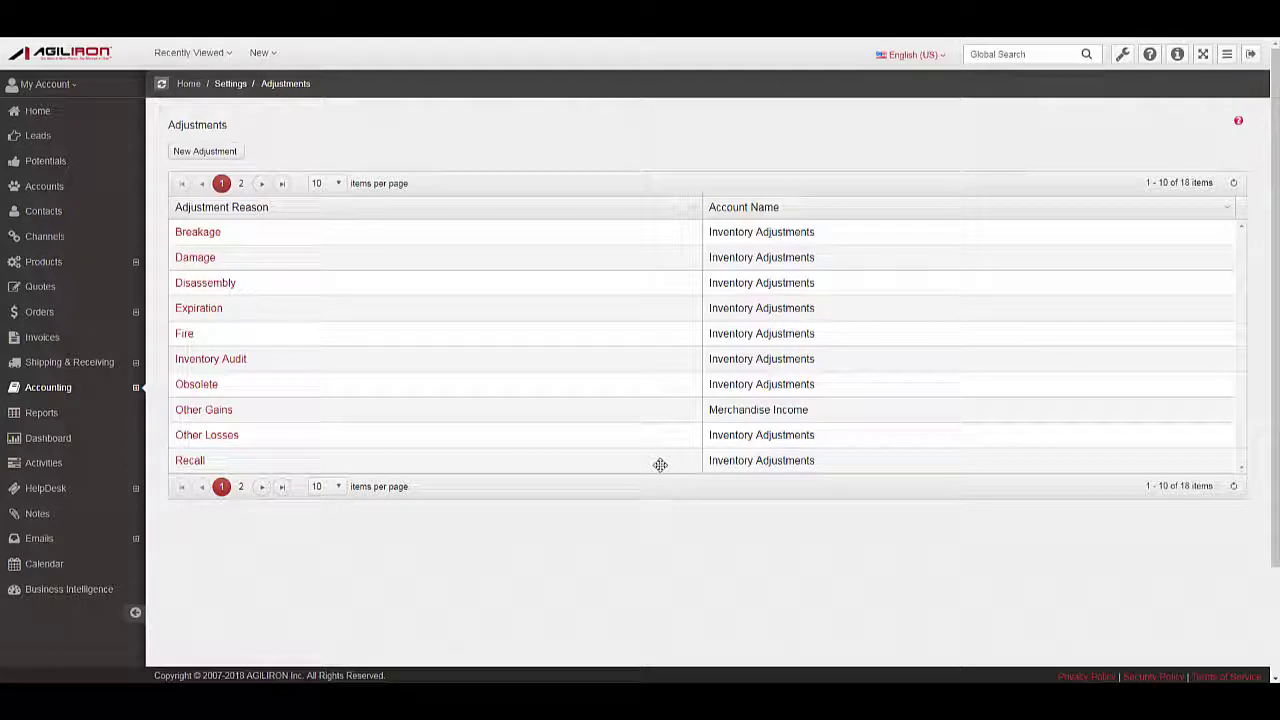
left_click(217, 154)
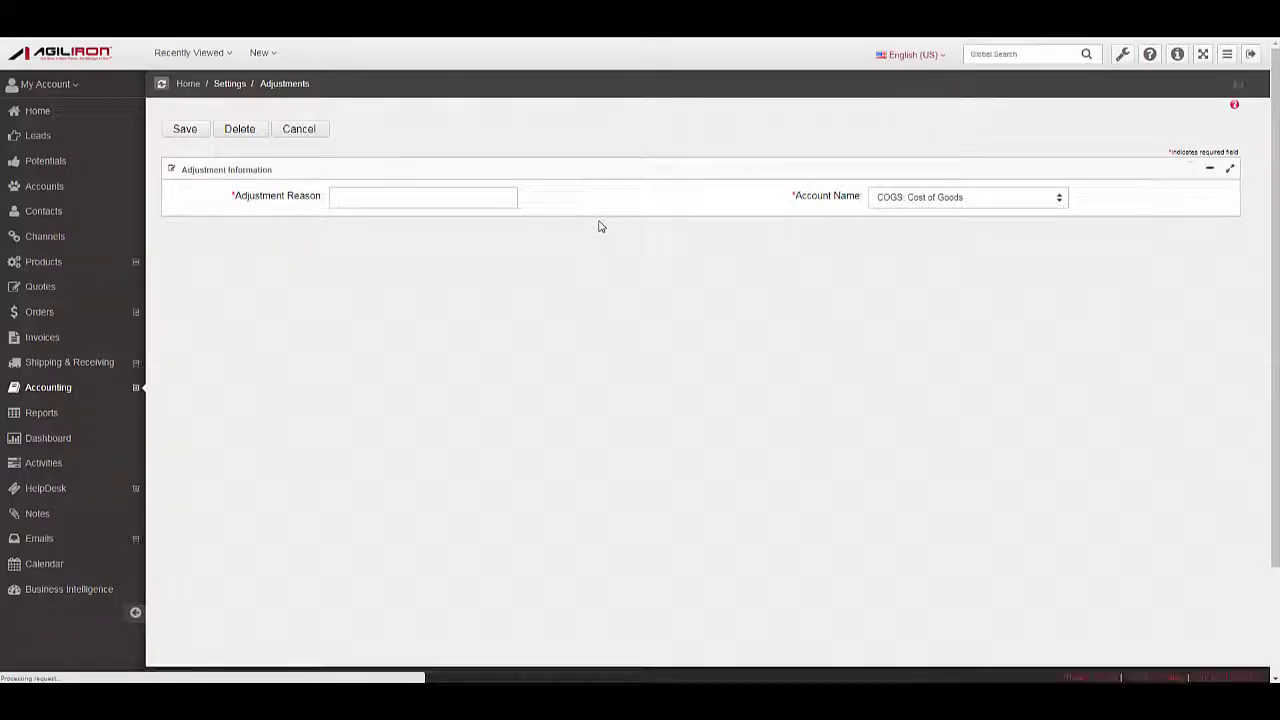
left_click(310, 134)
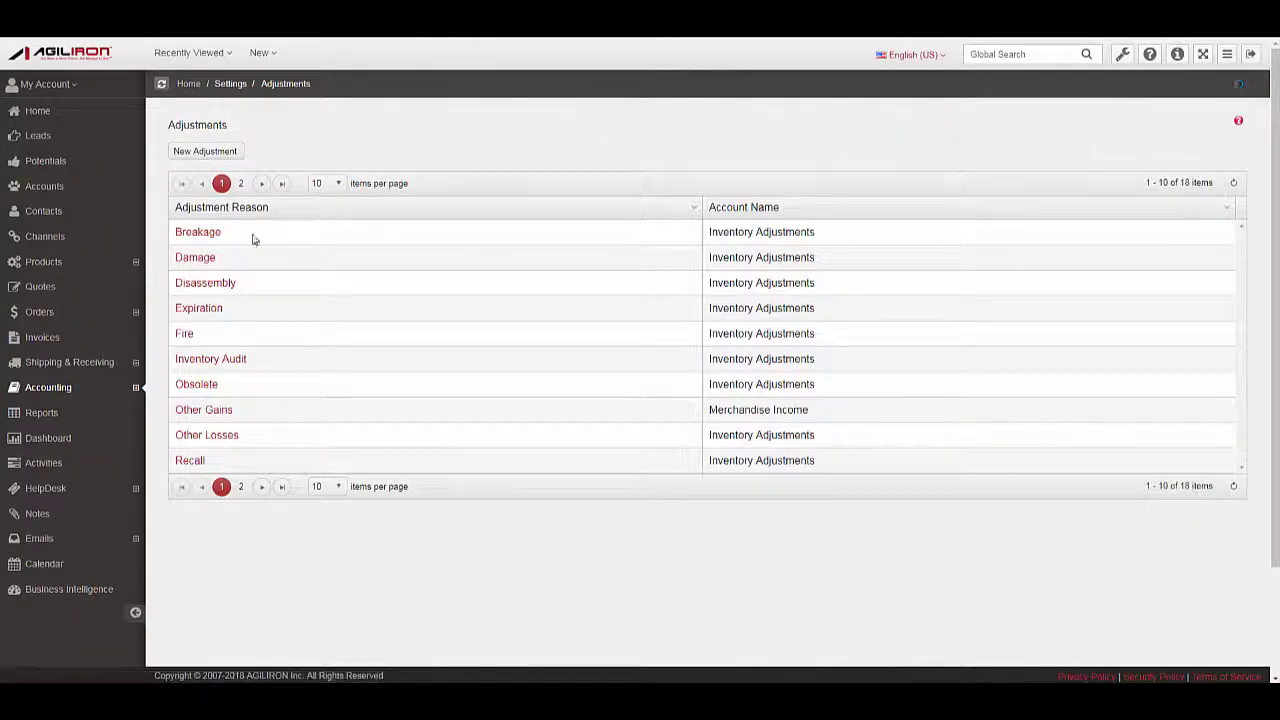
left_click(206, 236)
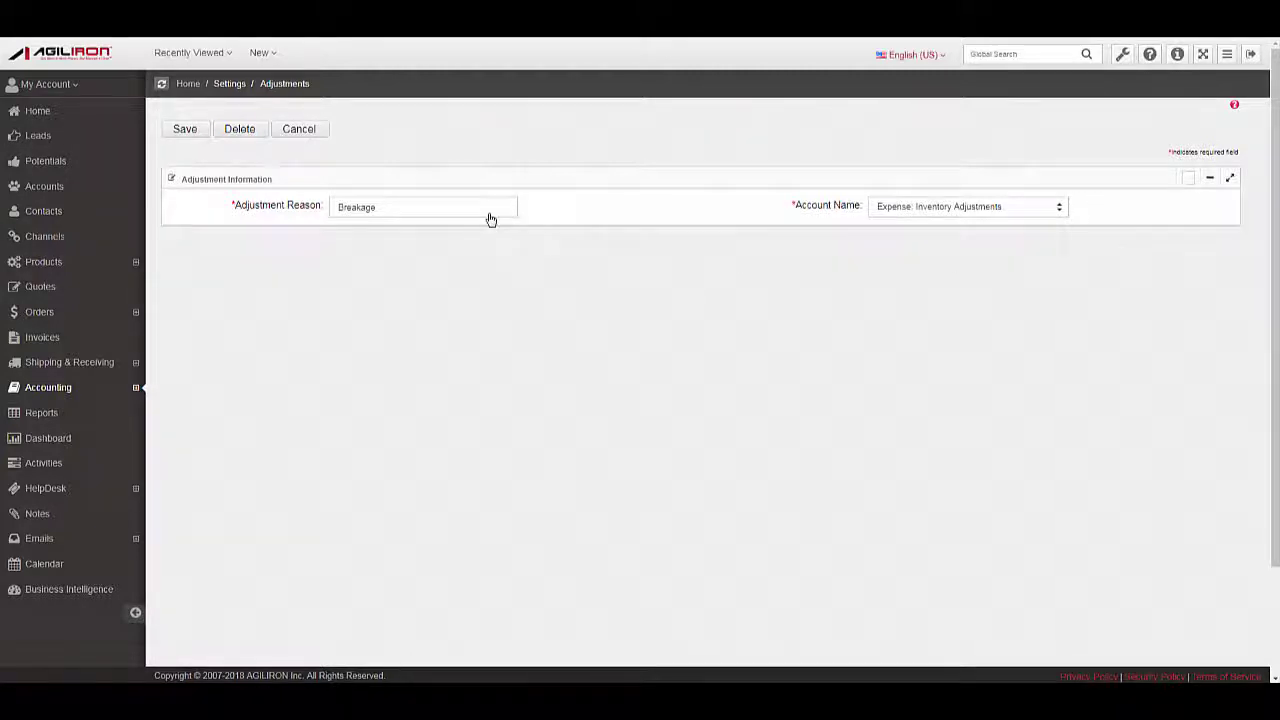
left_click(1017, 207)
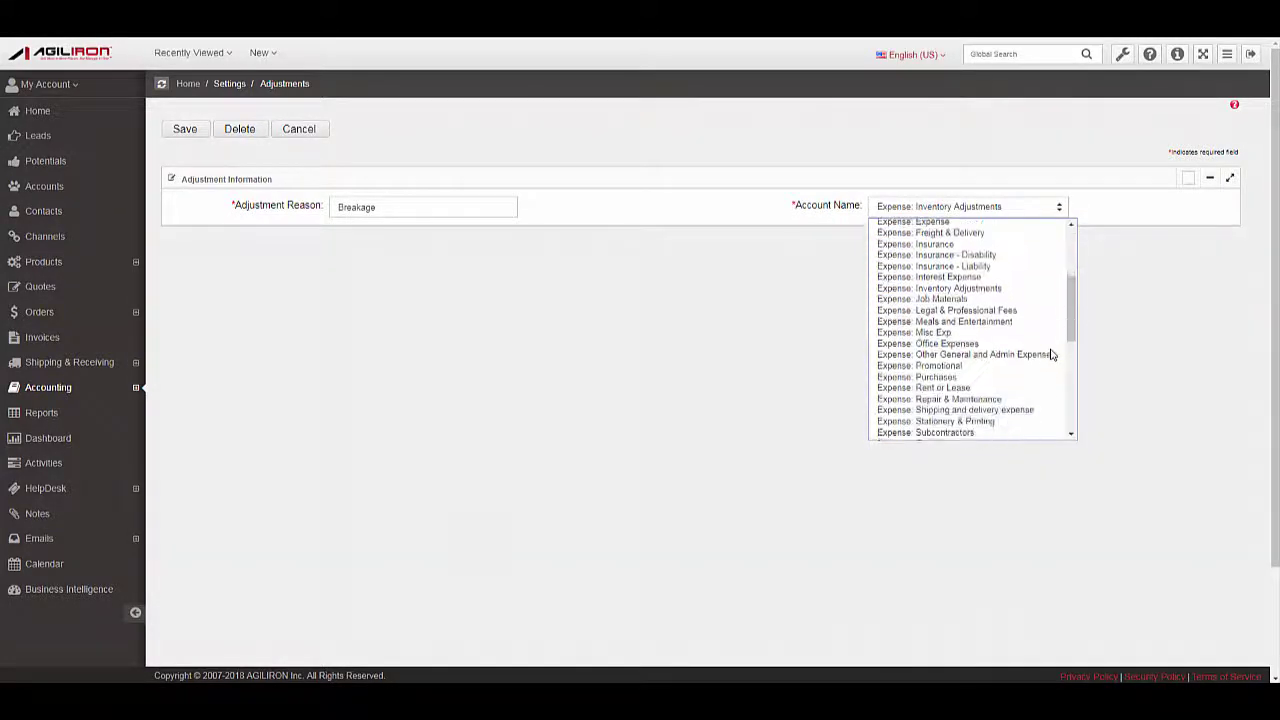
scroll(1050, 354, "down", 3)
left_click(651, 334)
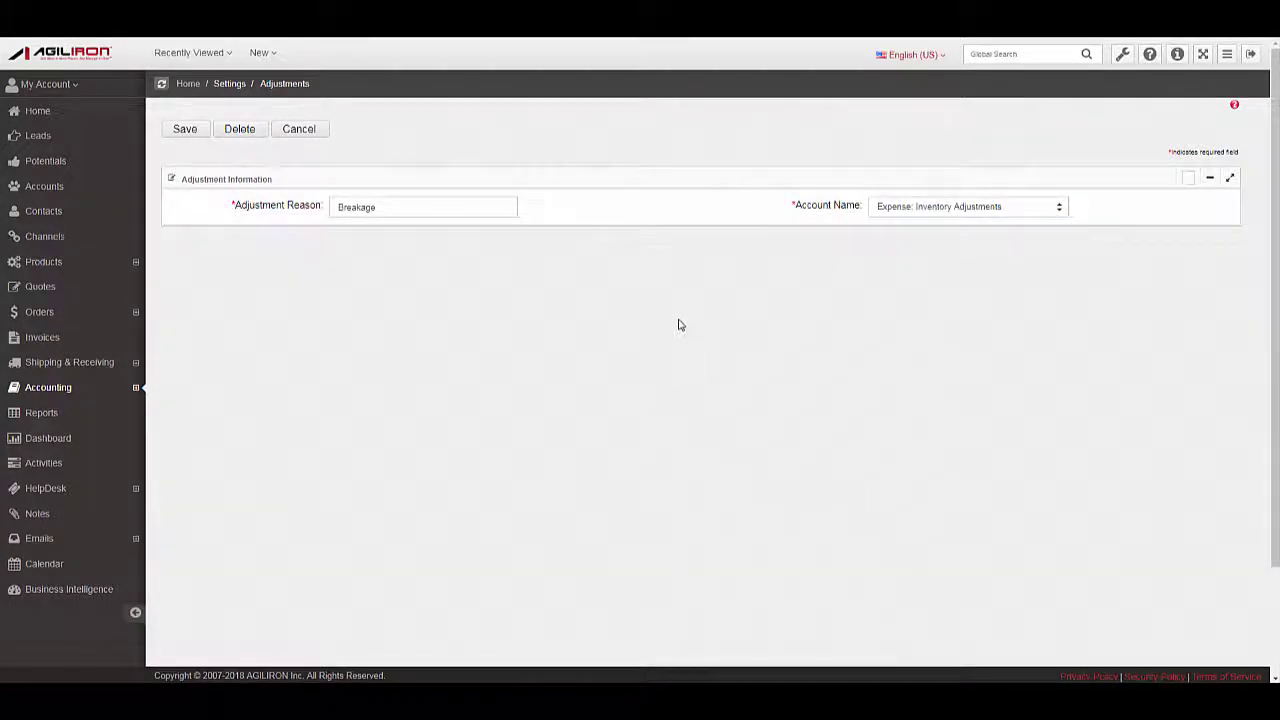
left_click(184, 129)
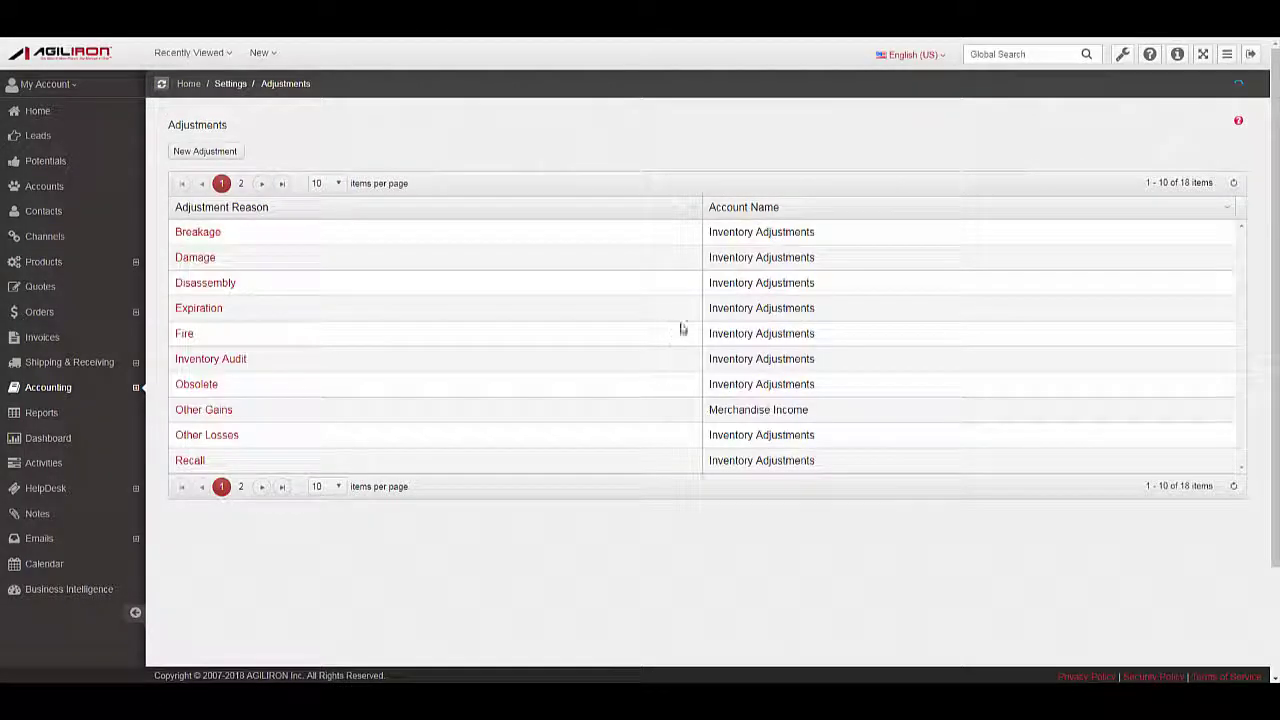
left_click(240, 183)
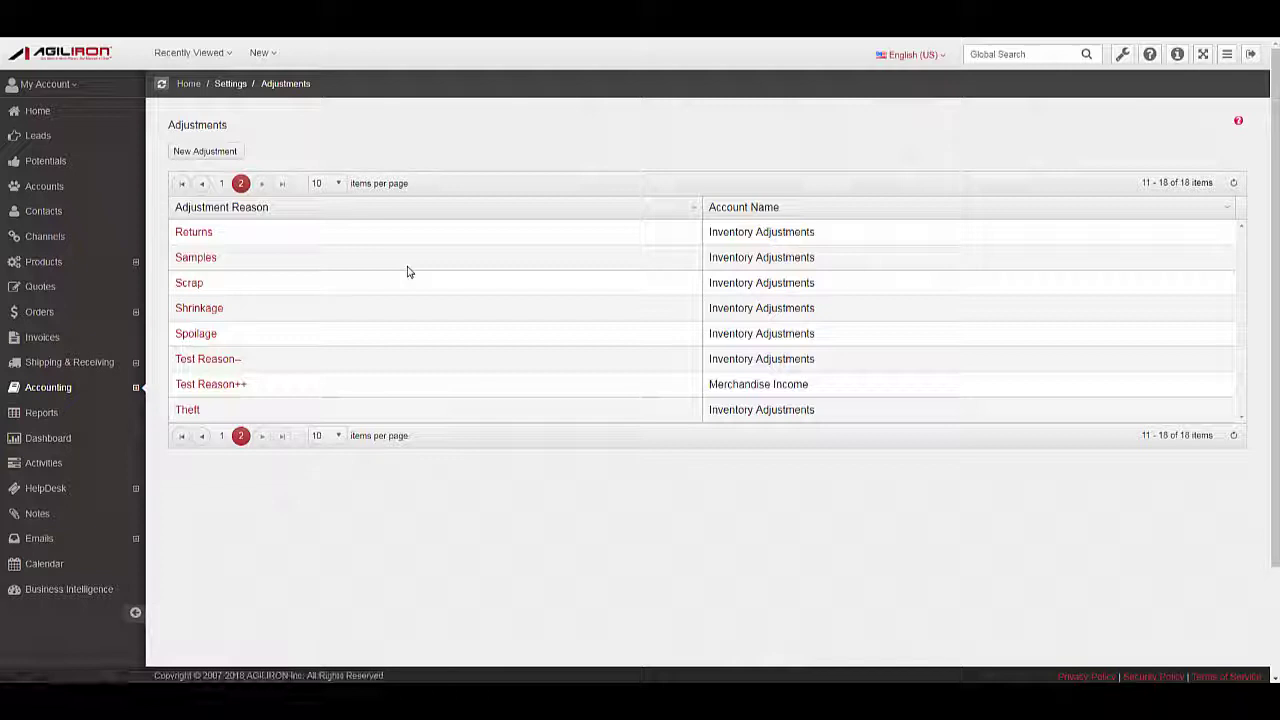
left_click(222, 184)
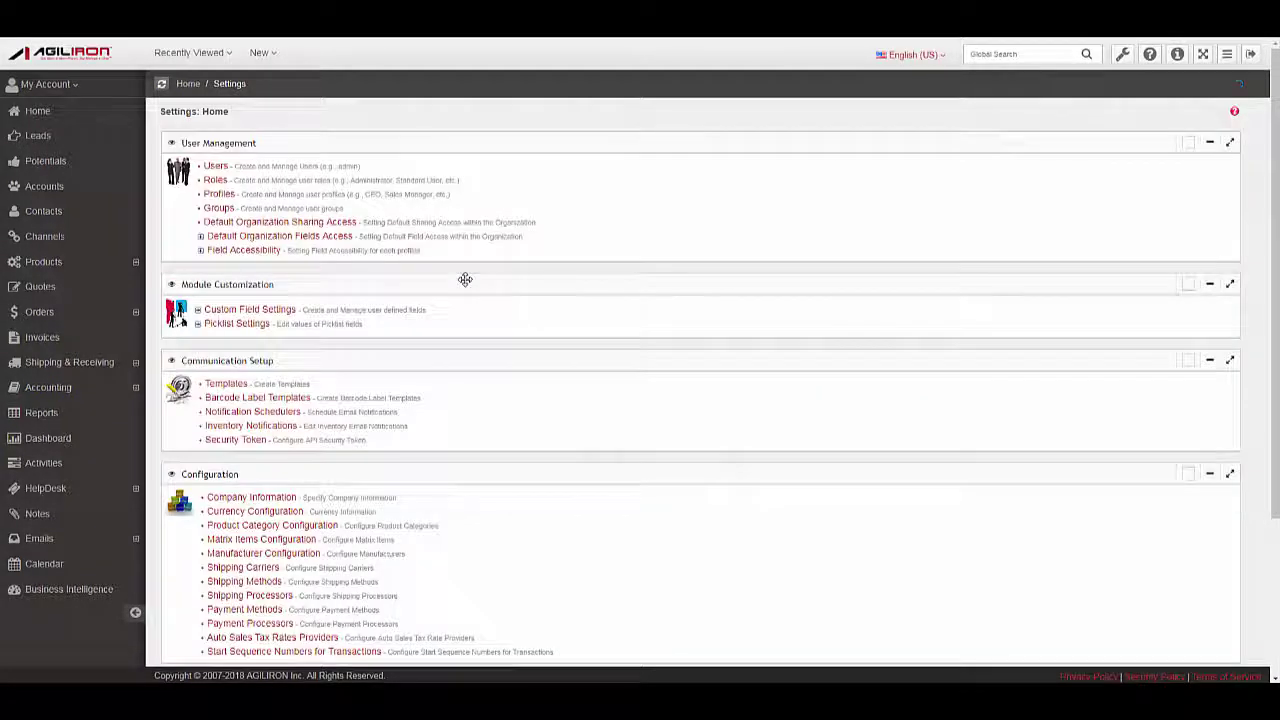
Step: Start a blank new product record and scroll down to its Accounting Information section
left_click(269, 58)
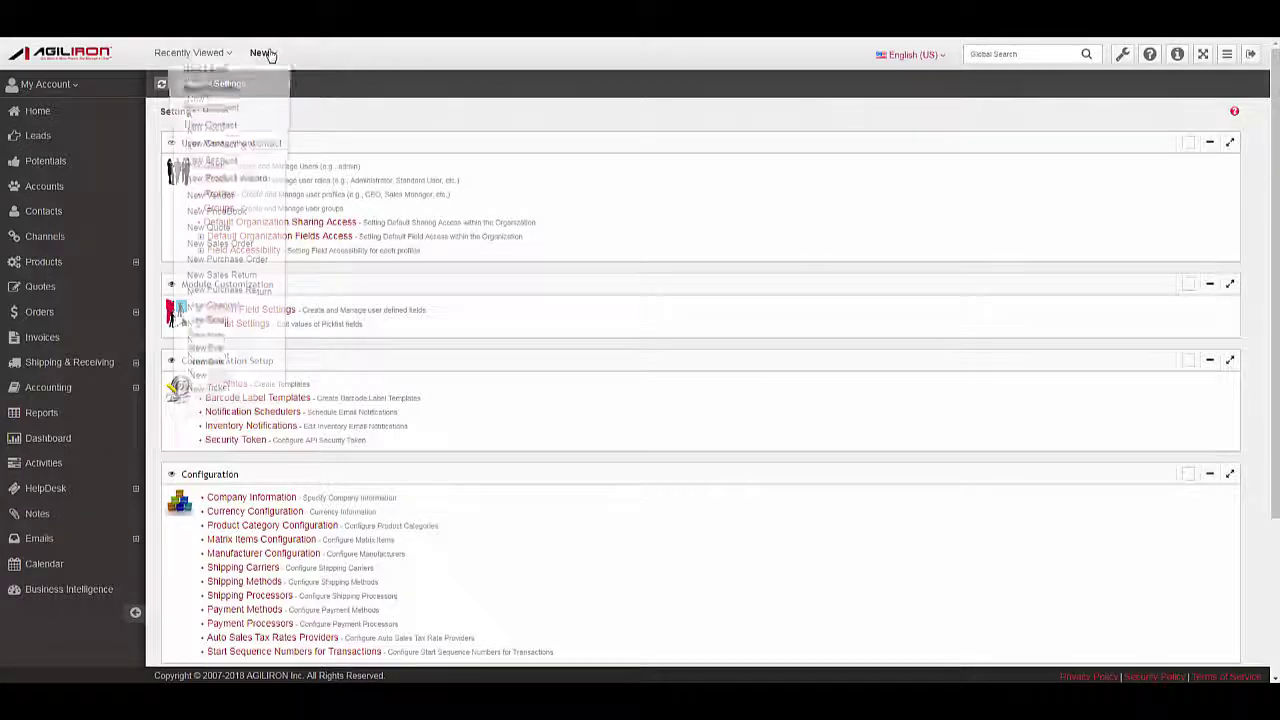
left_click(245, 150)
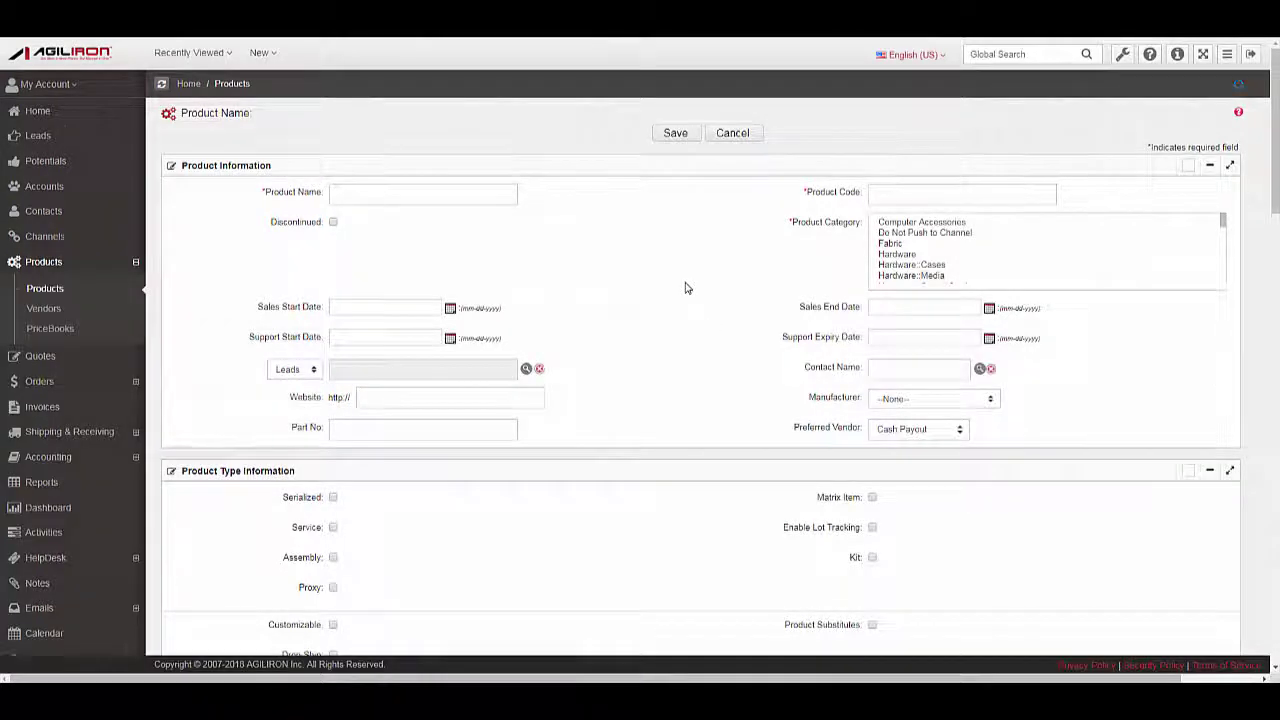
scroll(686, 288, "down", 3)
scroll(686, 288, "down", 10)
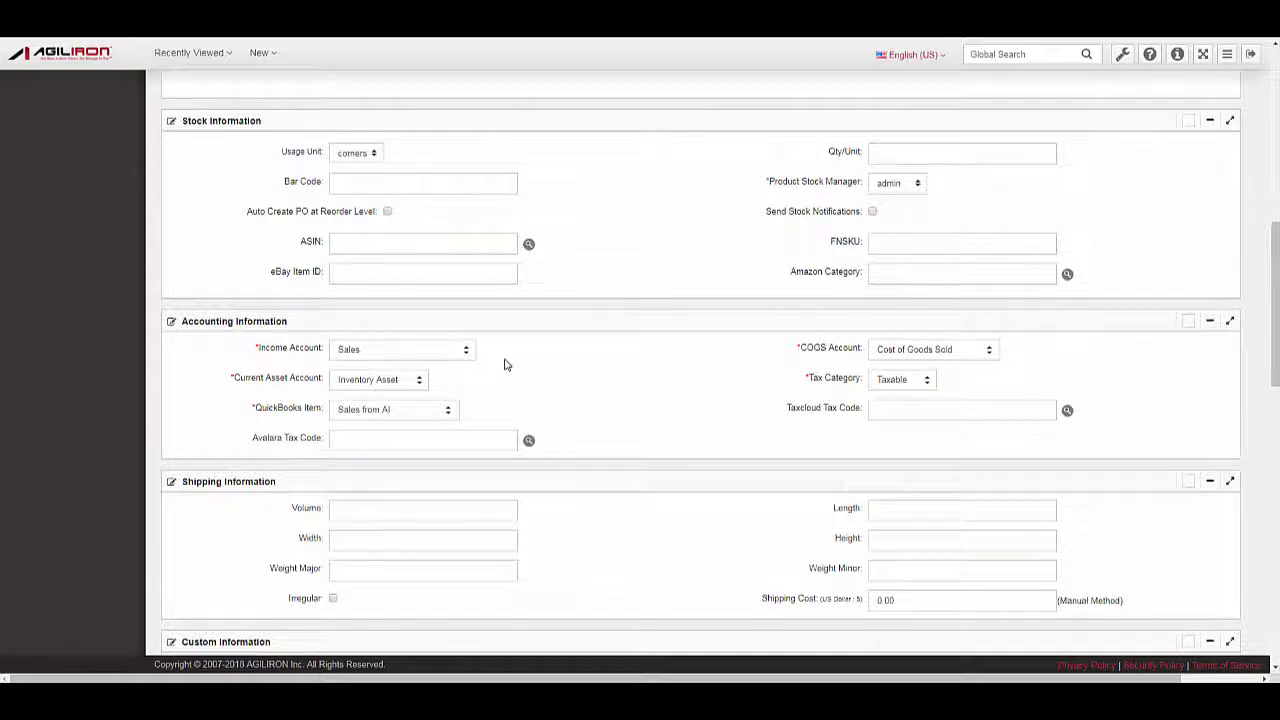
Step: Keep Sales, Cost of Goods Sold and Inventory Asset as accounts, and review the QuickBooks Item choices
left_click(427, 352)
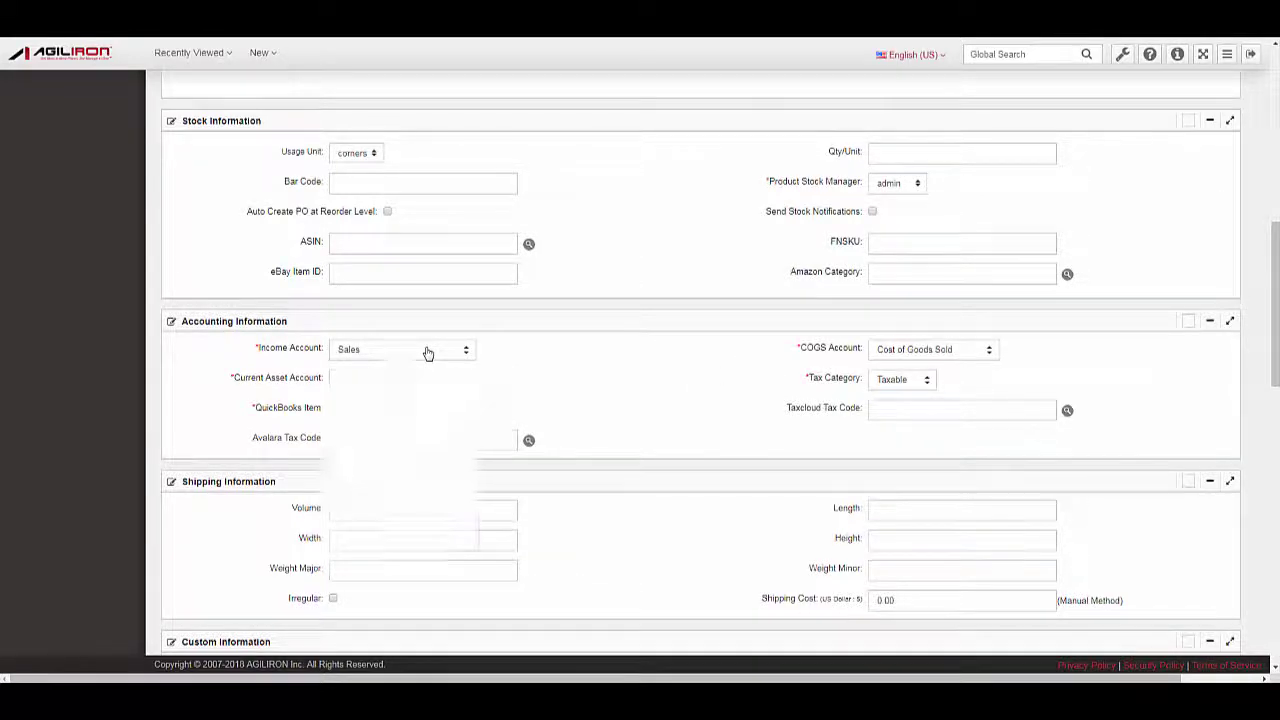
left_click(578, 366)
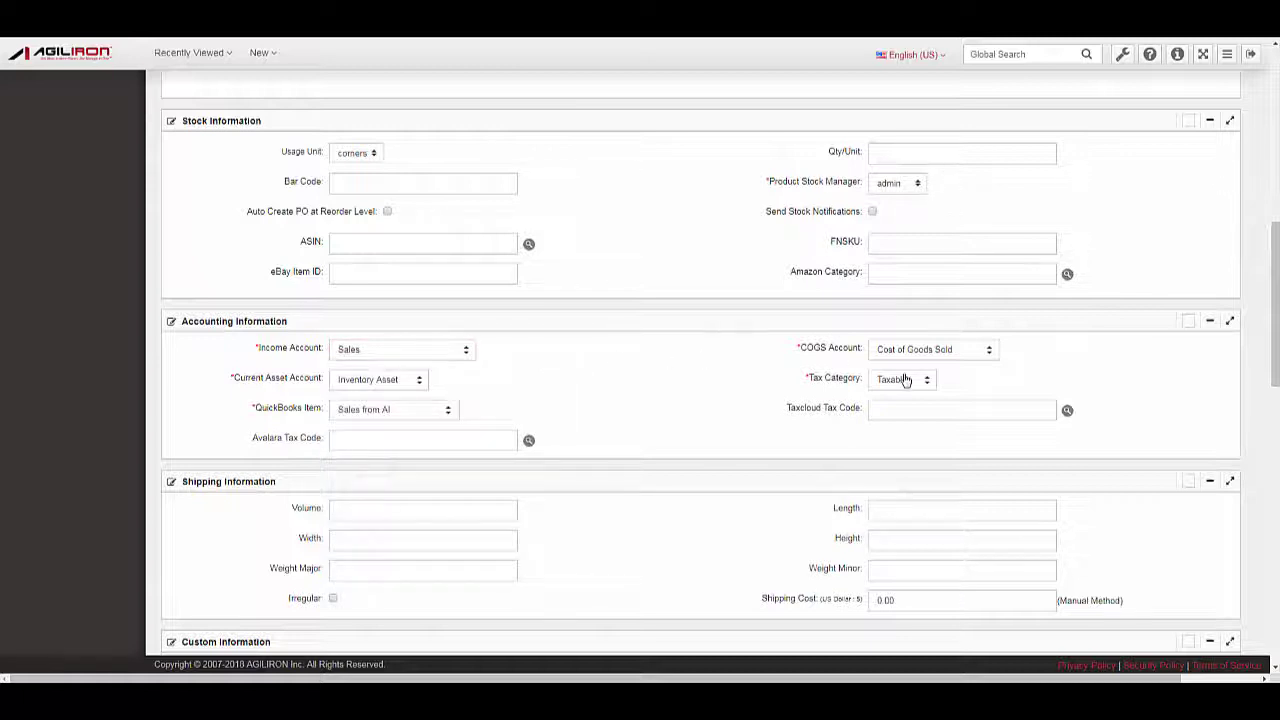
left_click(974, 352)
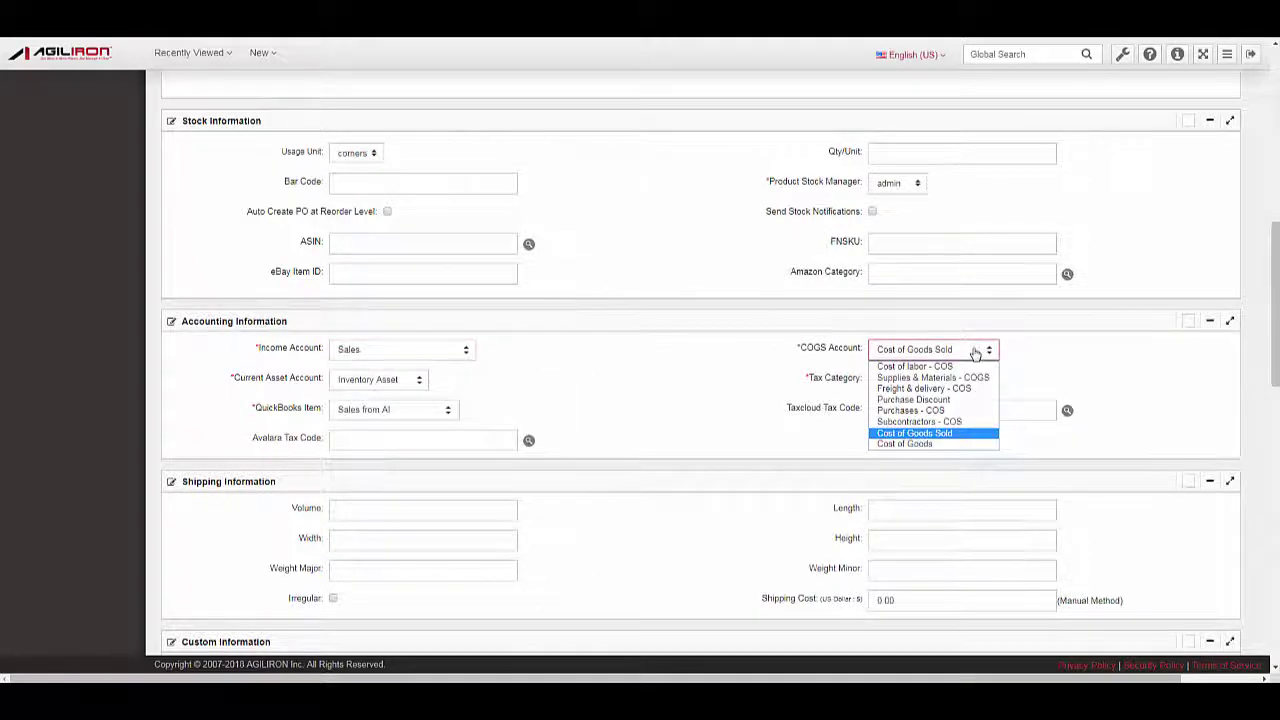
left_click(948, 352)
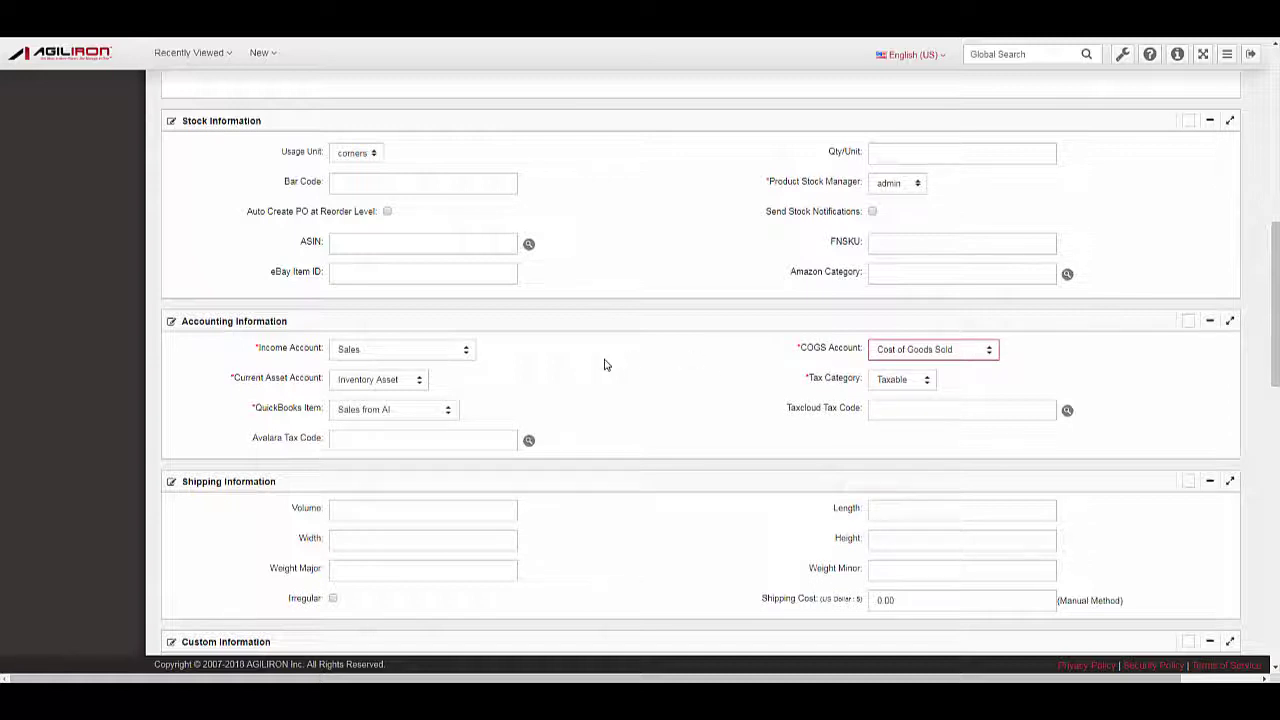
left_click(410, 382)
left_click(407, 385)
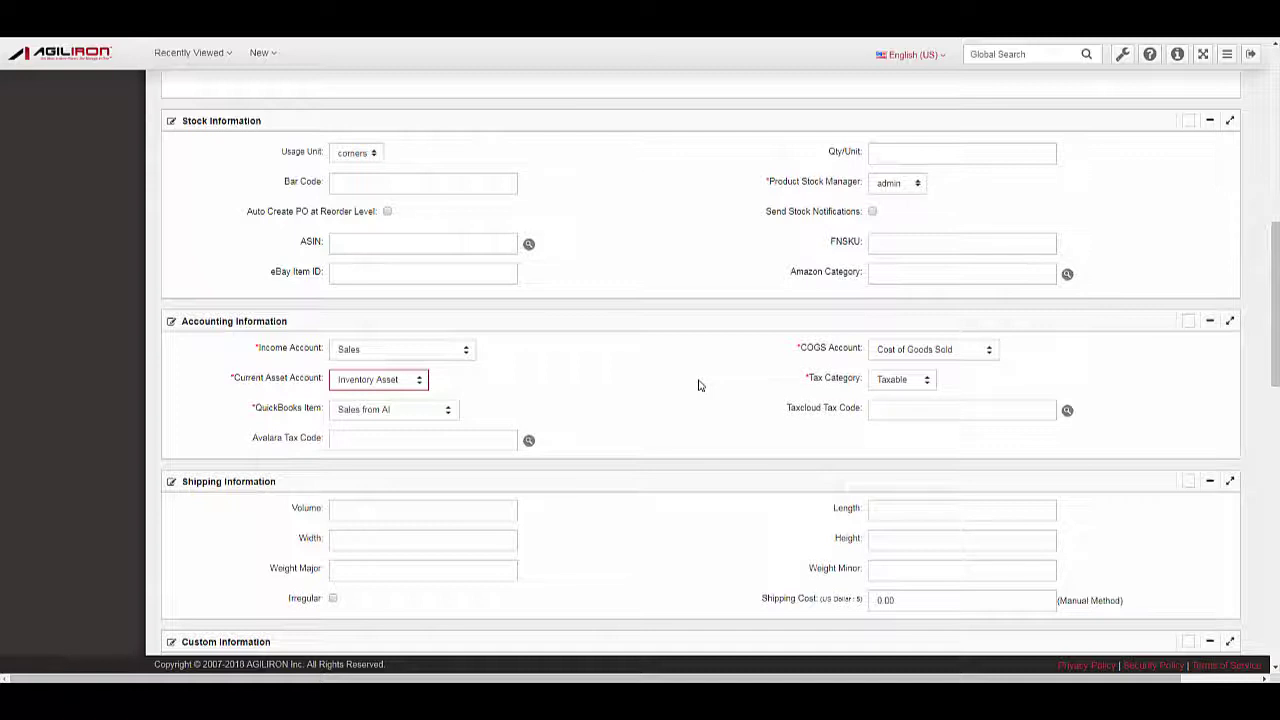
left_click(440, 412)
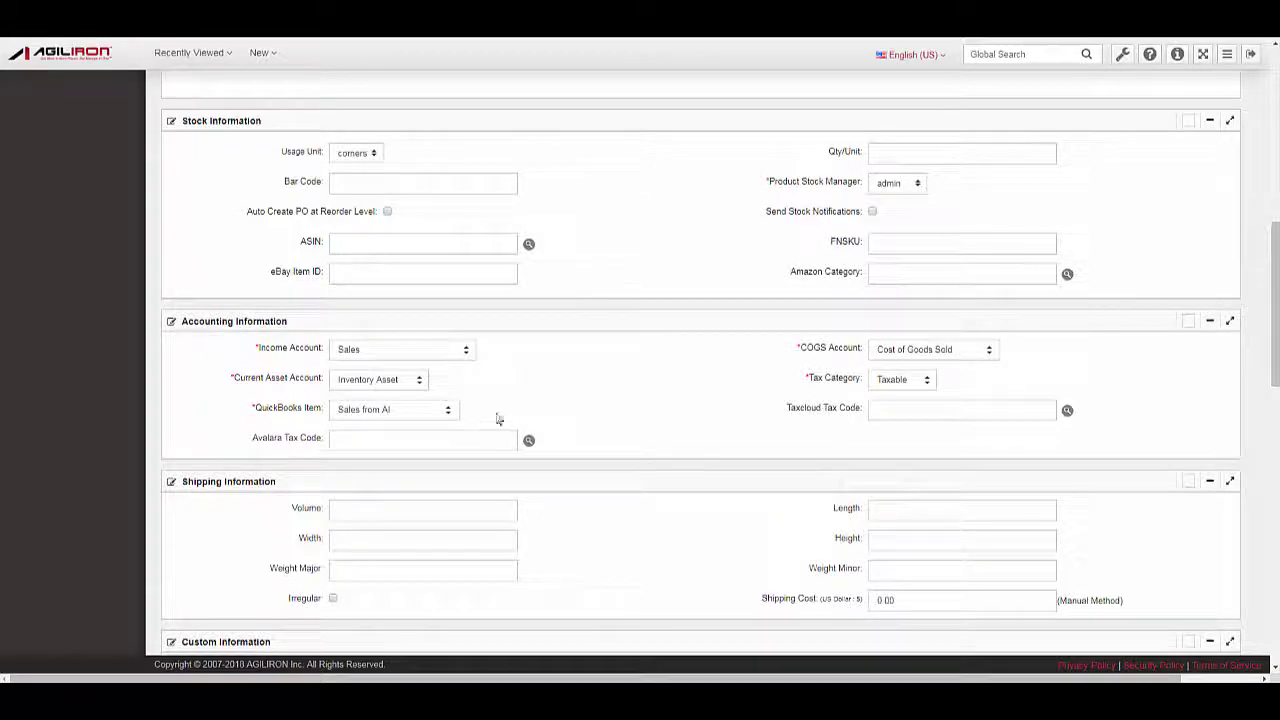
scroll(610, 415, "up", 8)
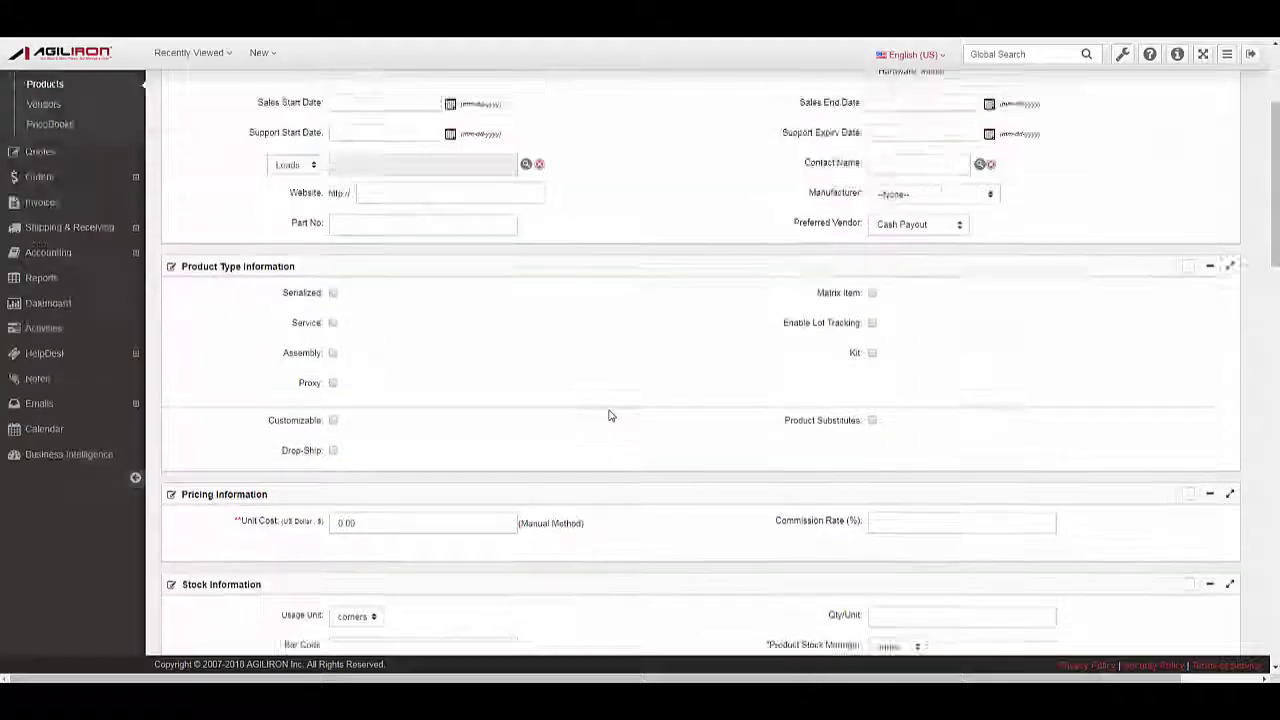
scroll(610, 415, "up", 2)
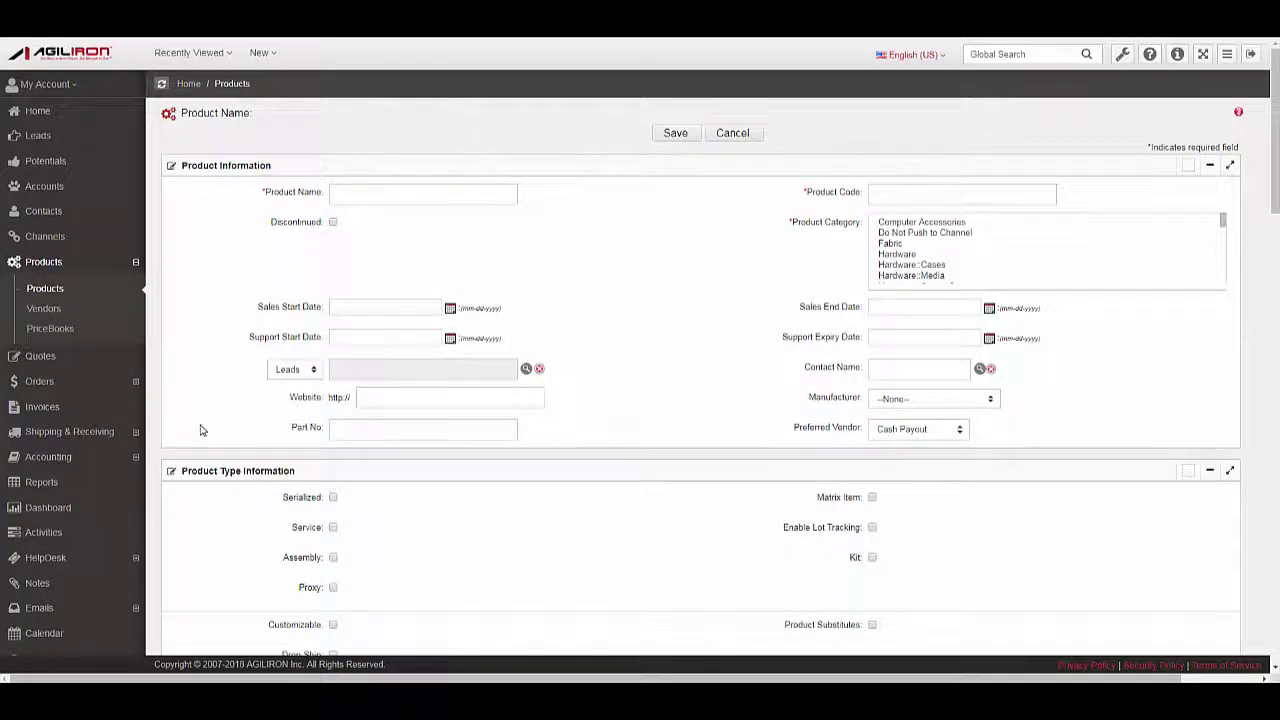
Step: Open QuickBooks Export and browse its Purchase Orders, Sales Returns and Inv. Adjustments tabs
left_click(80, 457)
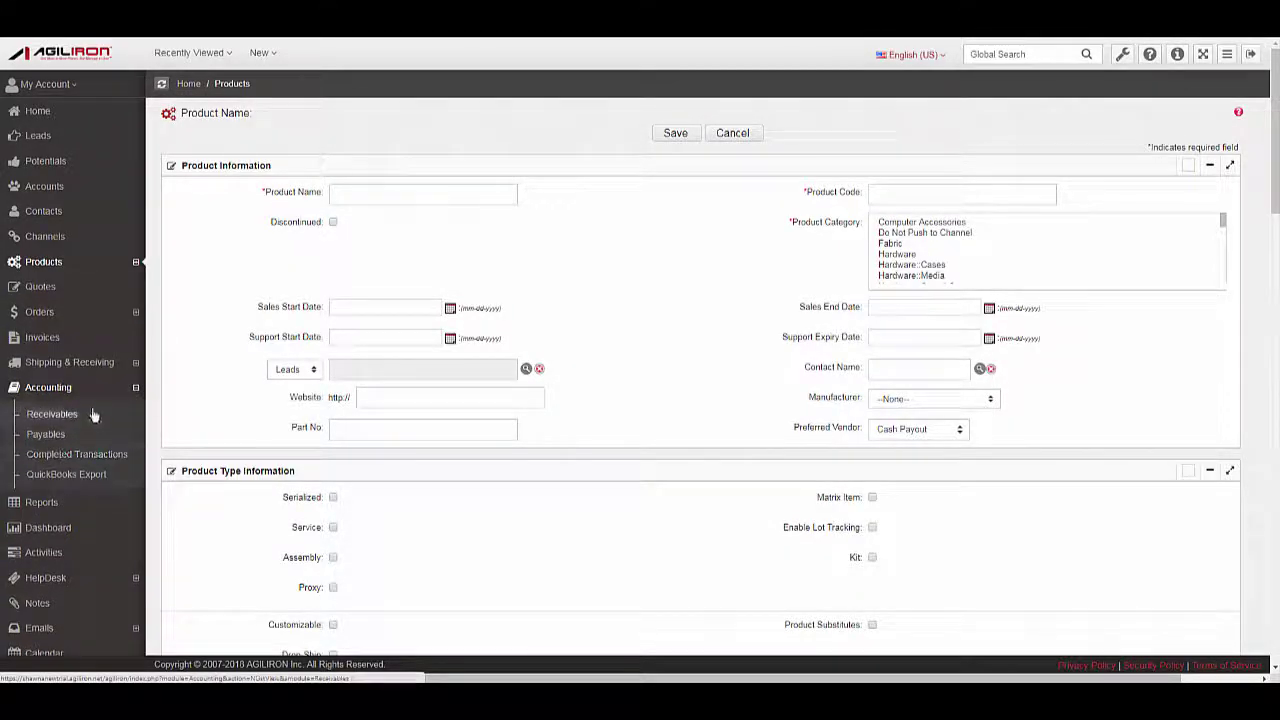
left_click(104, 477)
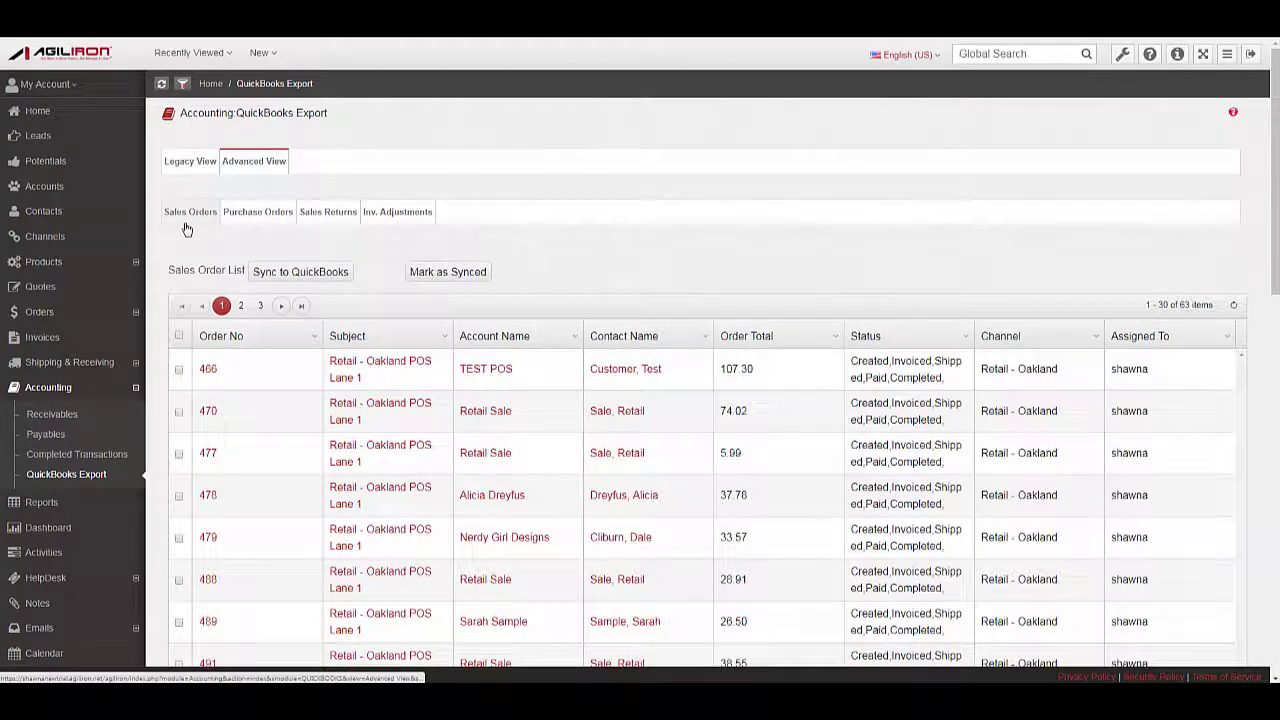
left_click(257, 212)
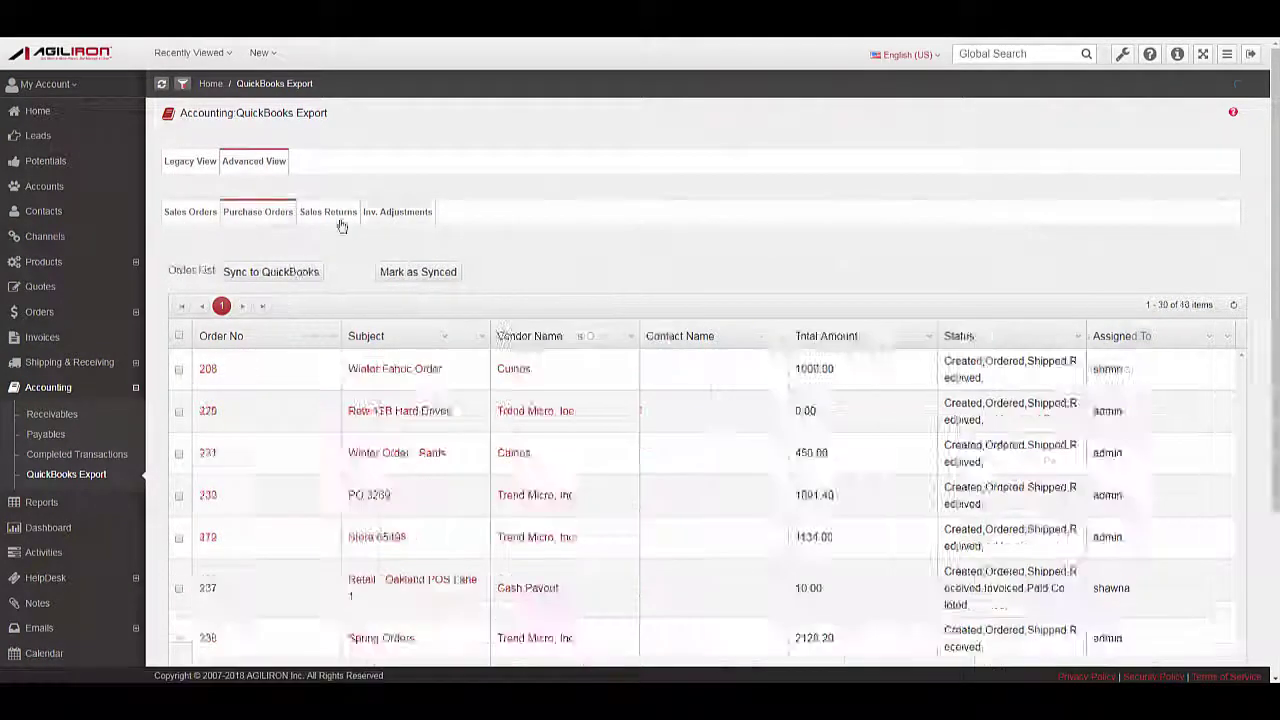
left_click(328, 212)
left_click(400, 216)
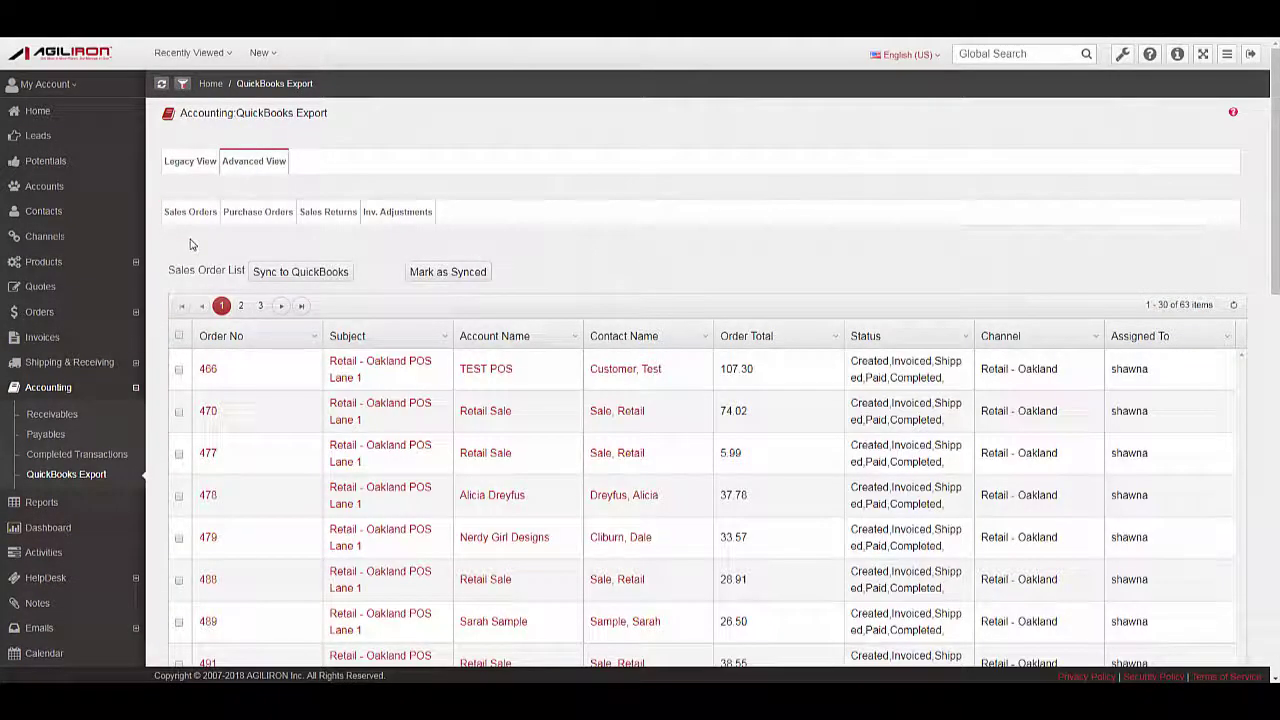
left_click(136, 312)
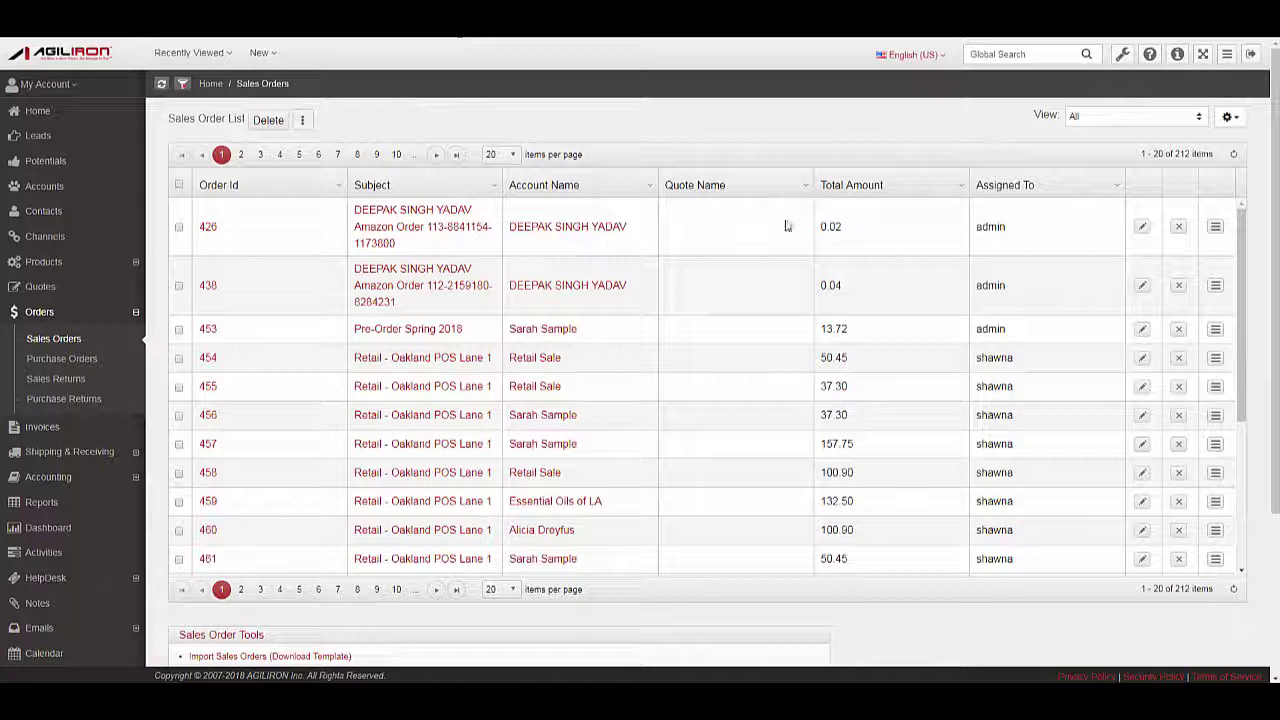
Step: Switch sales orders to the QuickBooks SalesOrders view and review its definition excluding Amazon orders
left_click(1099, 118)
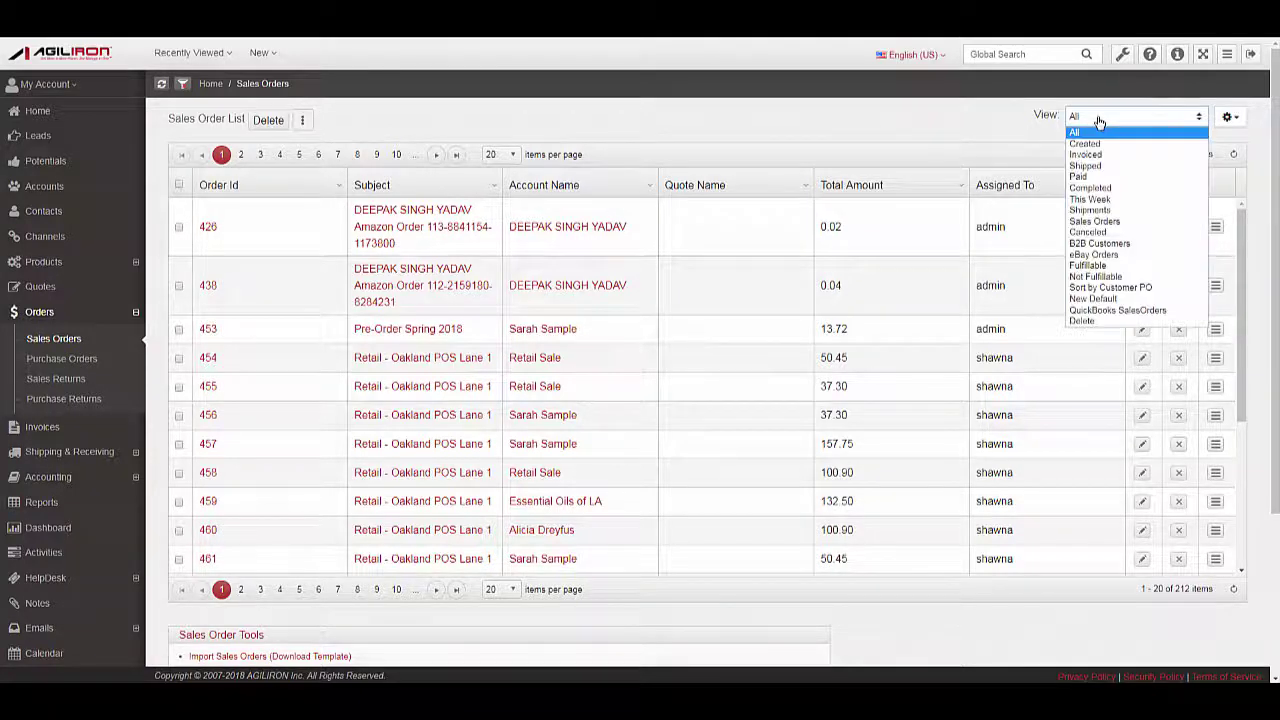
left_click(1168, 310)
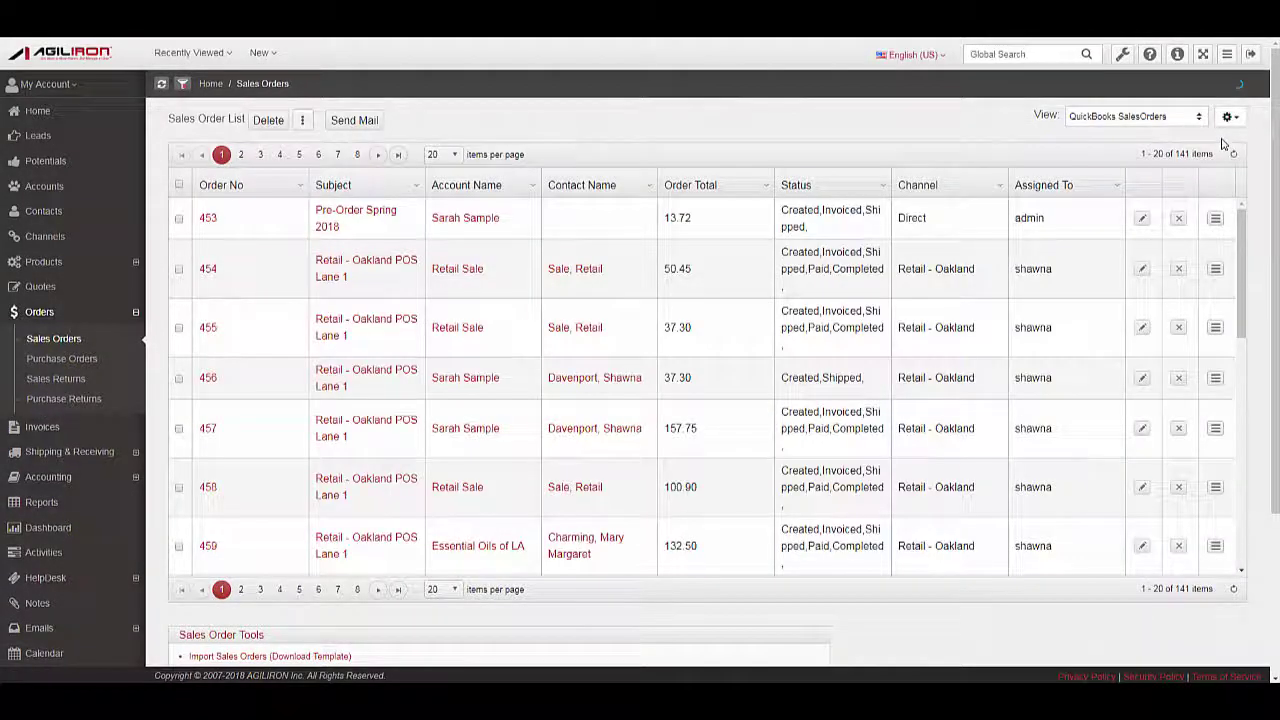
left_click(1230, 117)
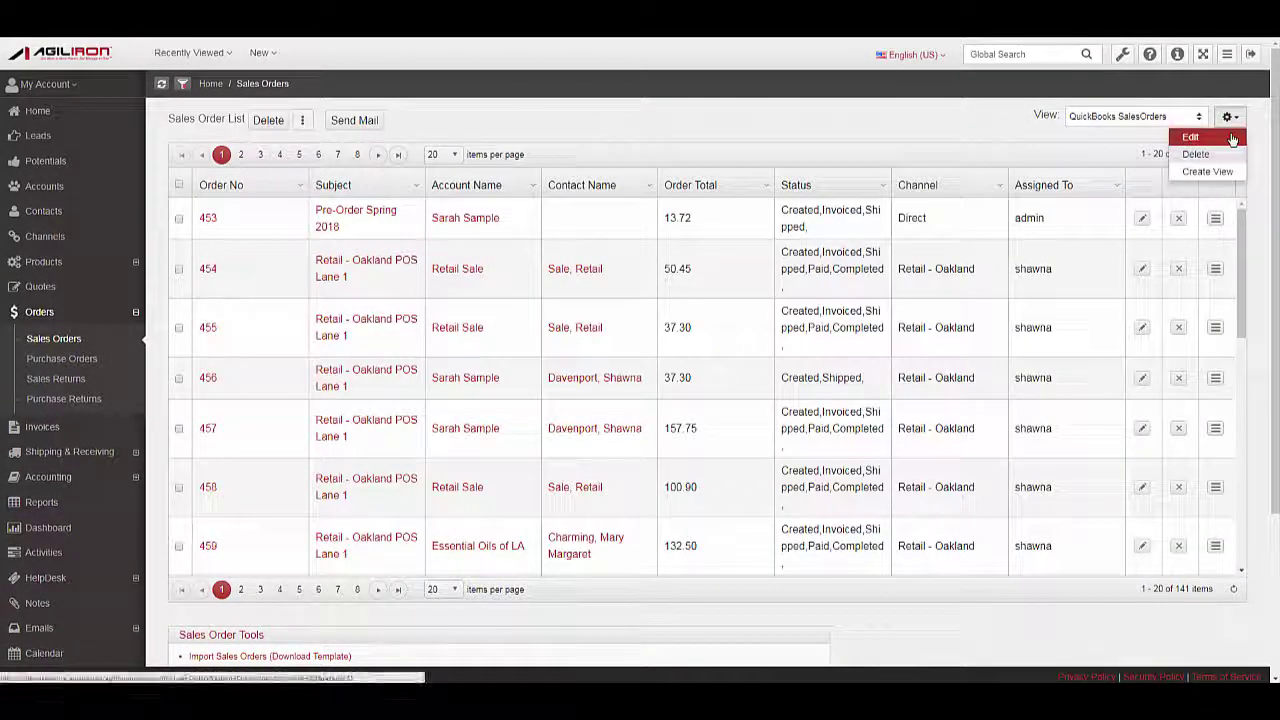
left_click(1228, 139)
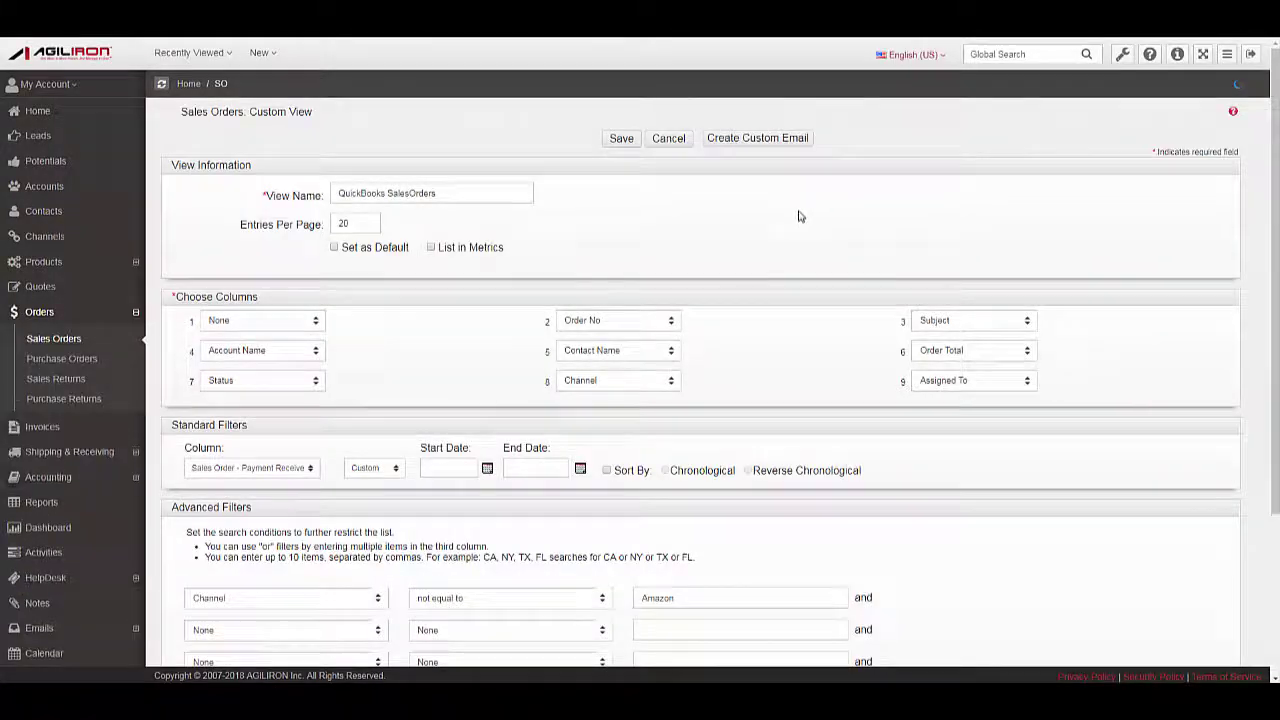
scroll(798, 216, "down", 1)
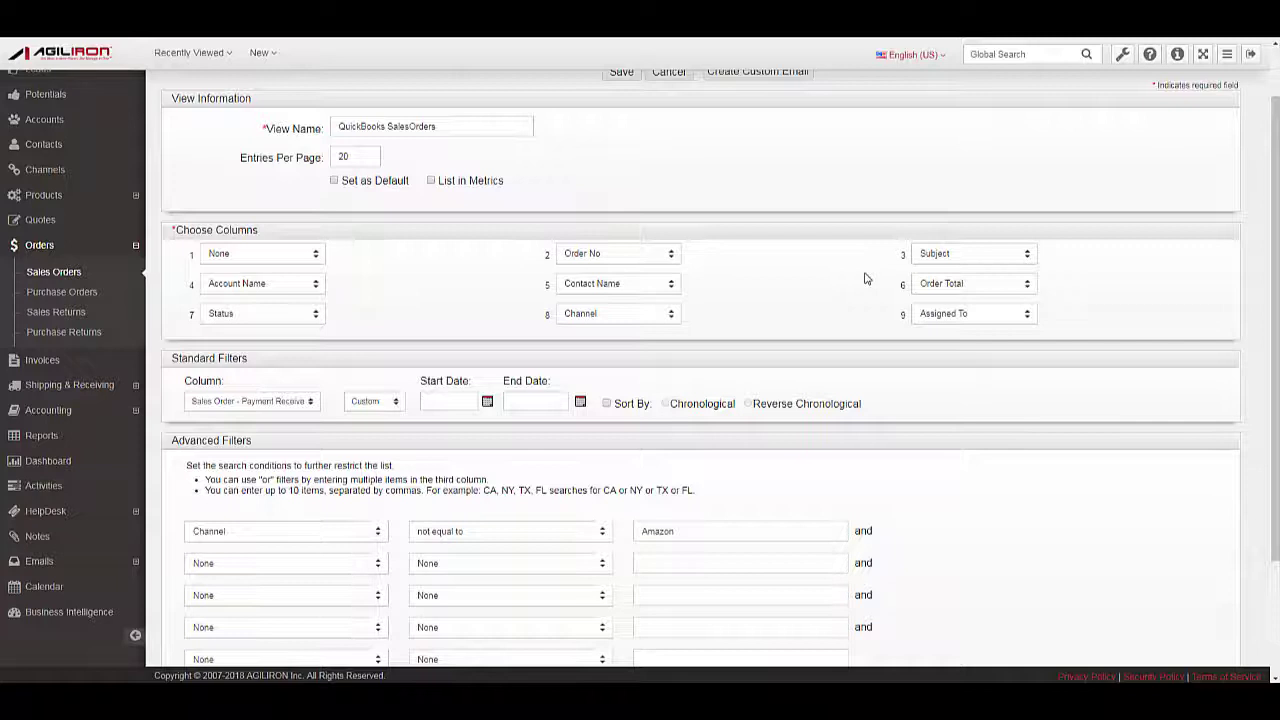
scroll(866, 279, "up", 2)
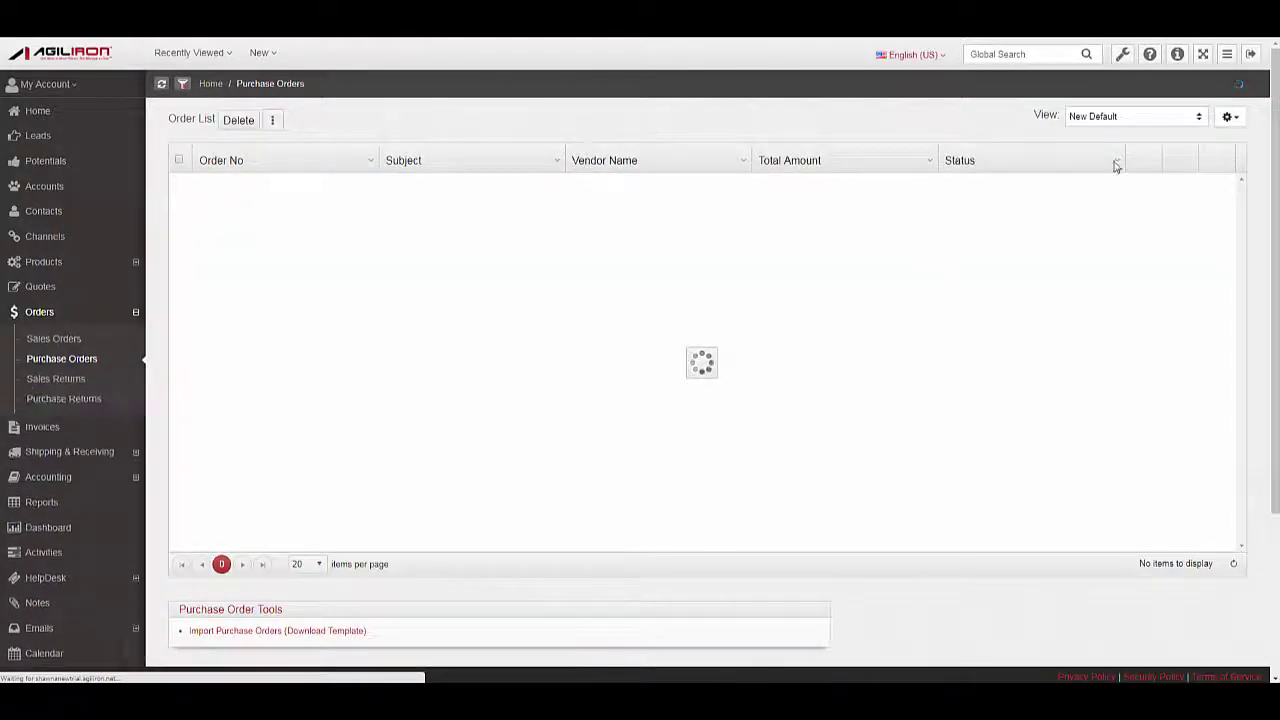
Step: Check the saved views on the Purchase Orders and Sales Returns lists
left_click(1125, 118)
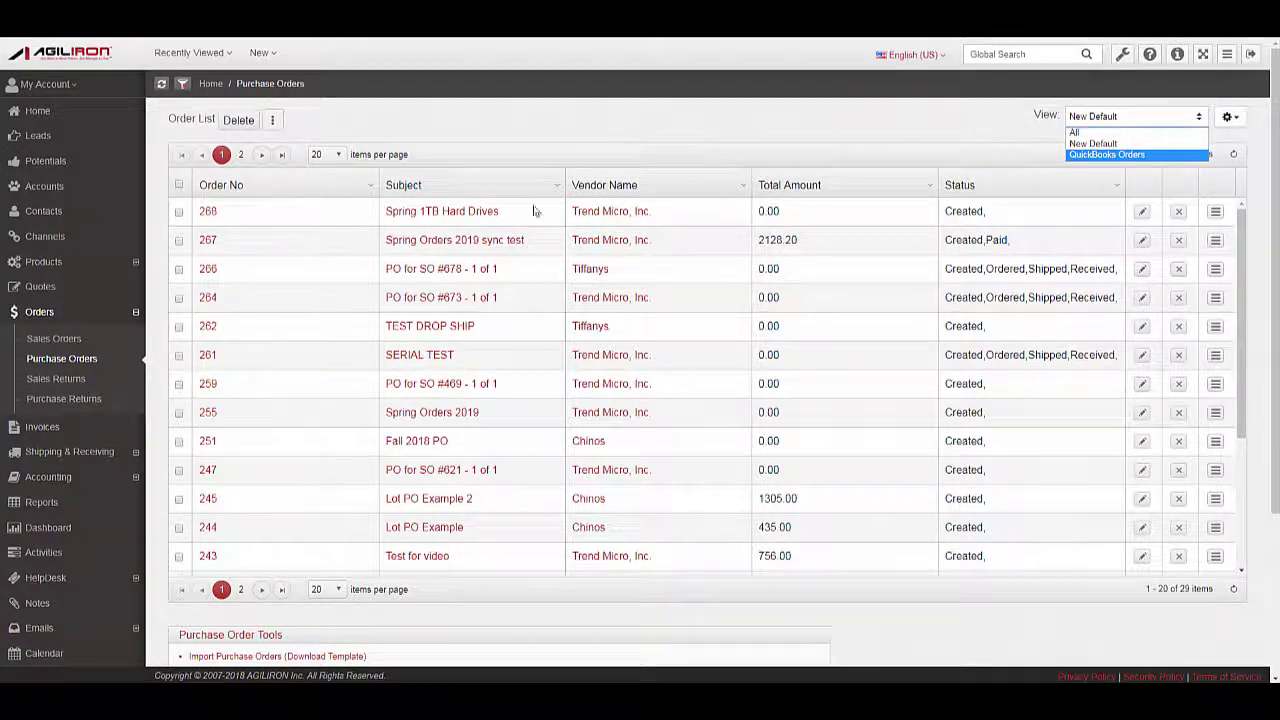
left_click(107, 378)
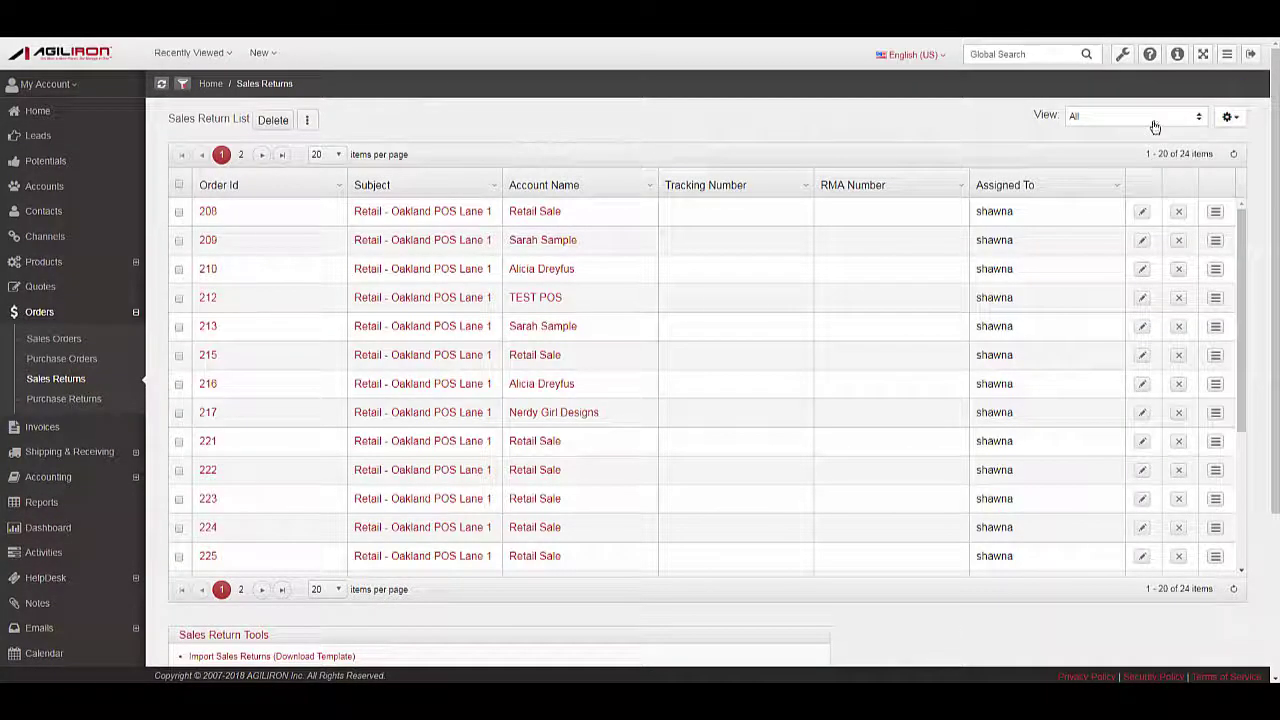
left_click(1154, 127)
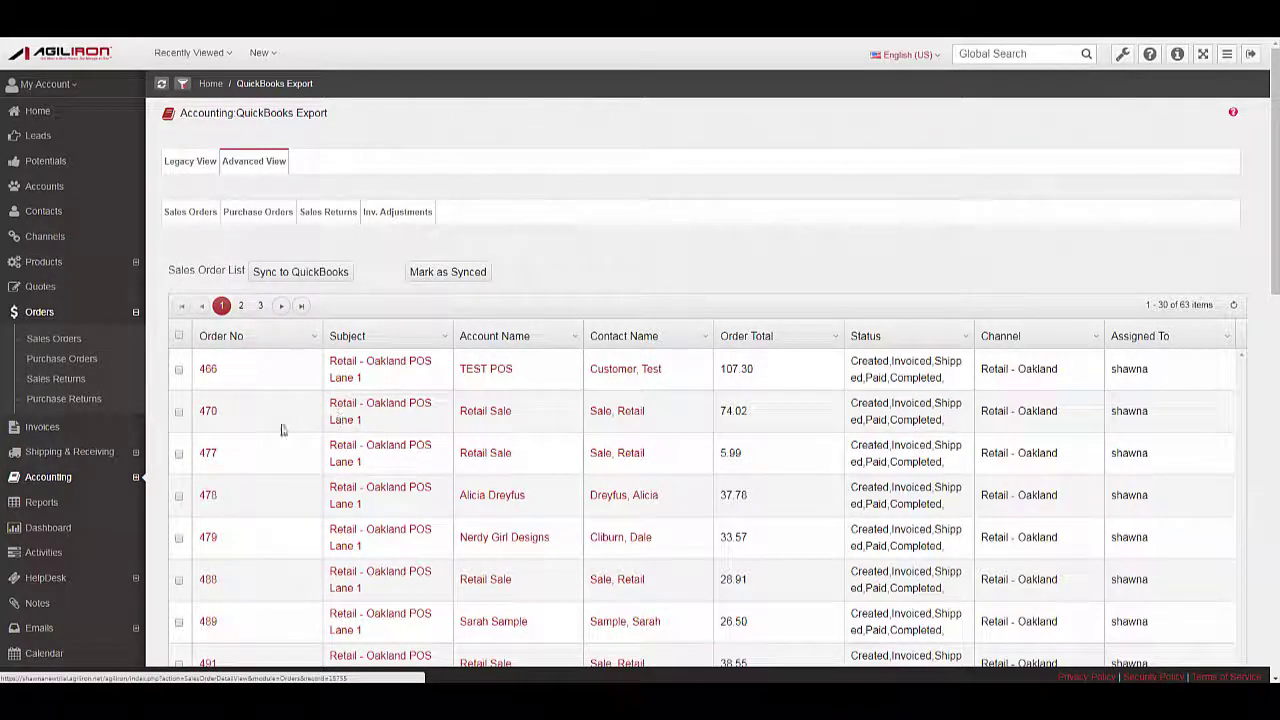
Step: Sync sales orders 466 and 470 to QuickBooks, leaving 61 orders in the export list
left_click(179, 412)
left_click(179, 370)
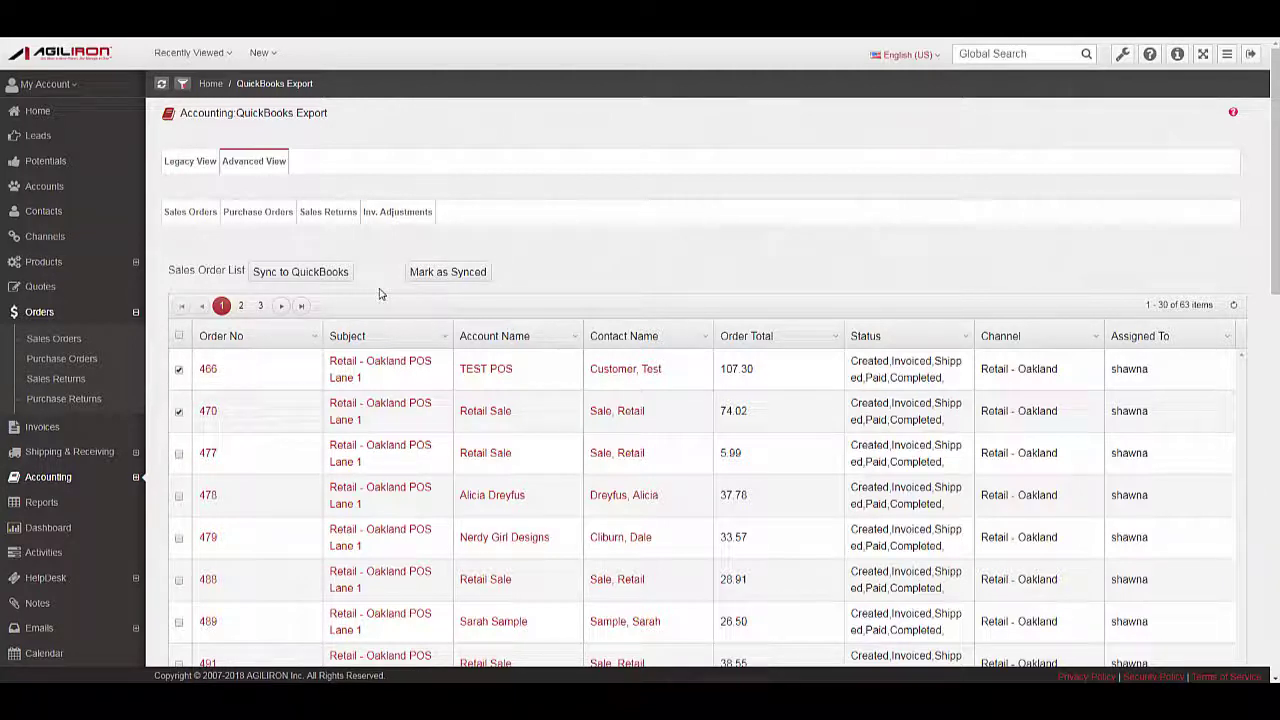
left_click(318, 272)
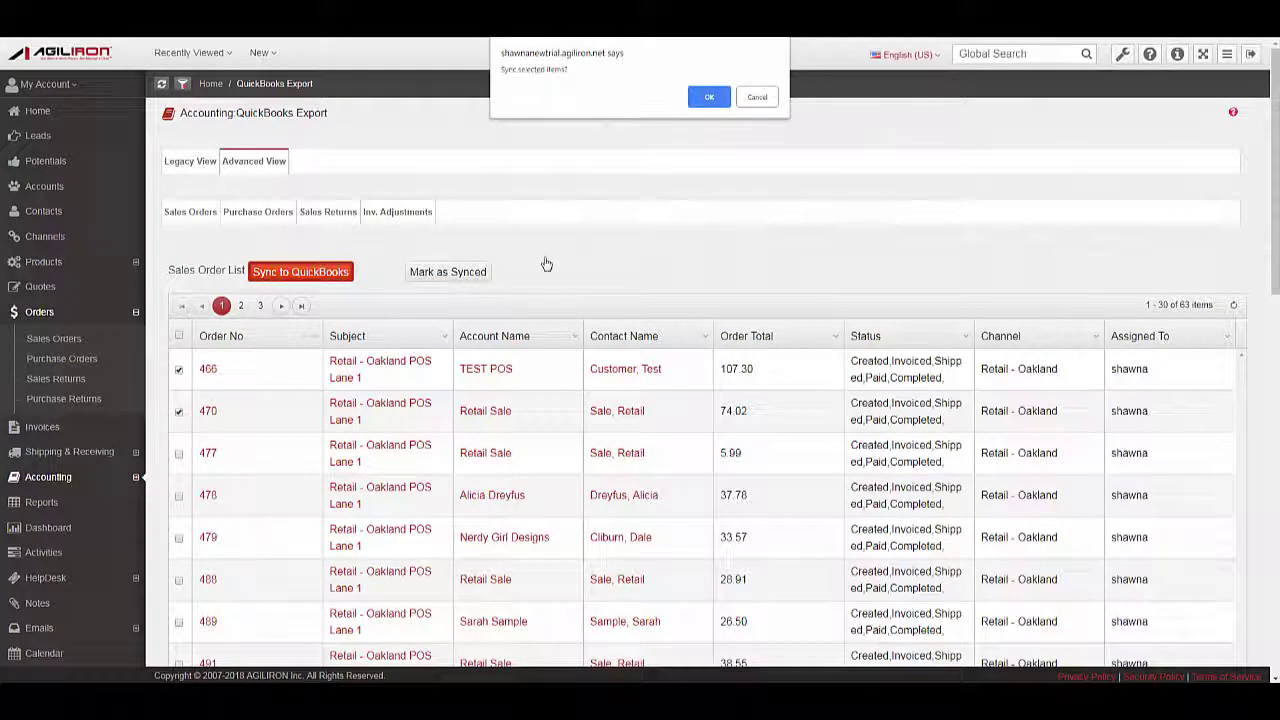
left_click(709, 96)
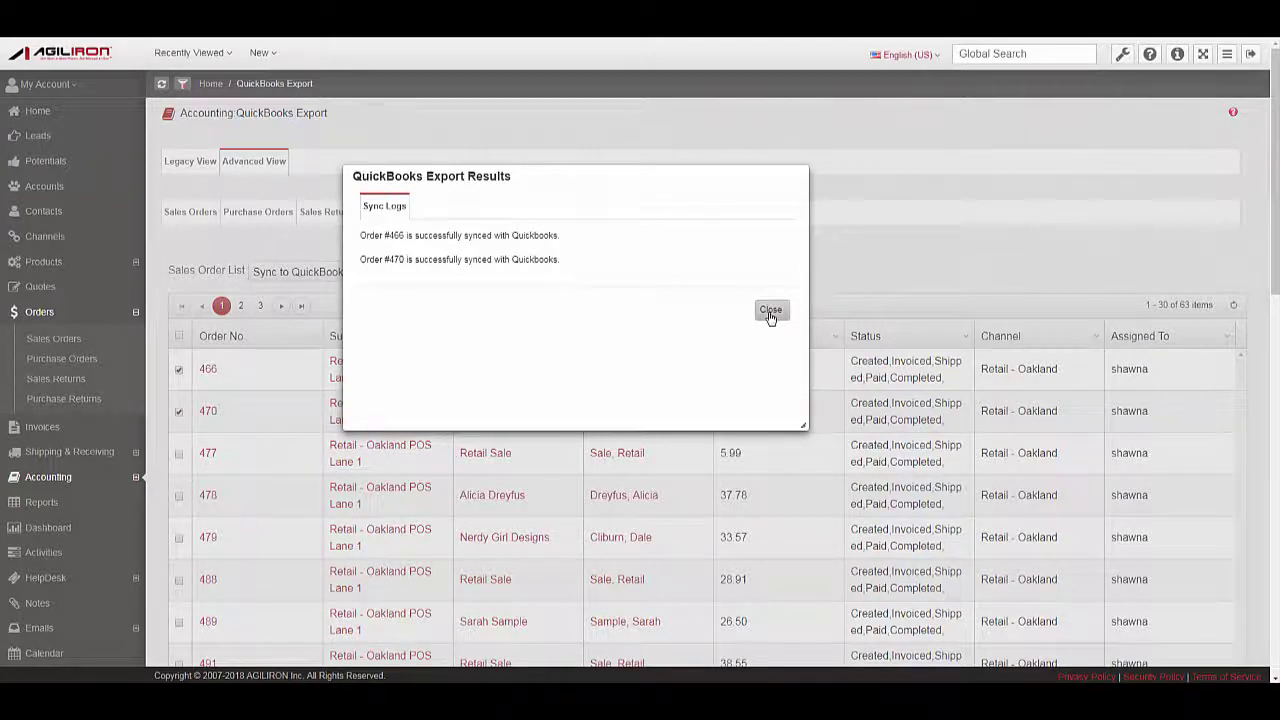
left_click(770, 312)
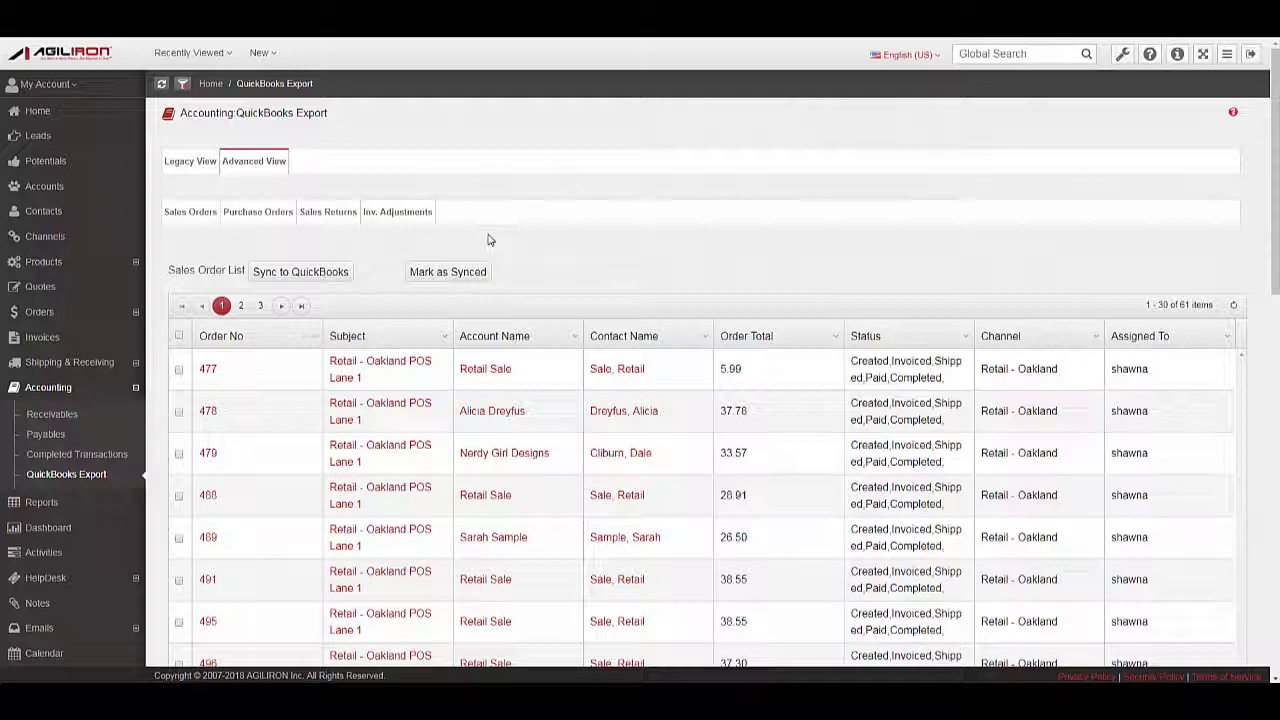
Step: Sync purchase order 229 from the Purchase Orders export tab to QuickBooks
left_click(262, 214)
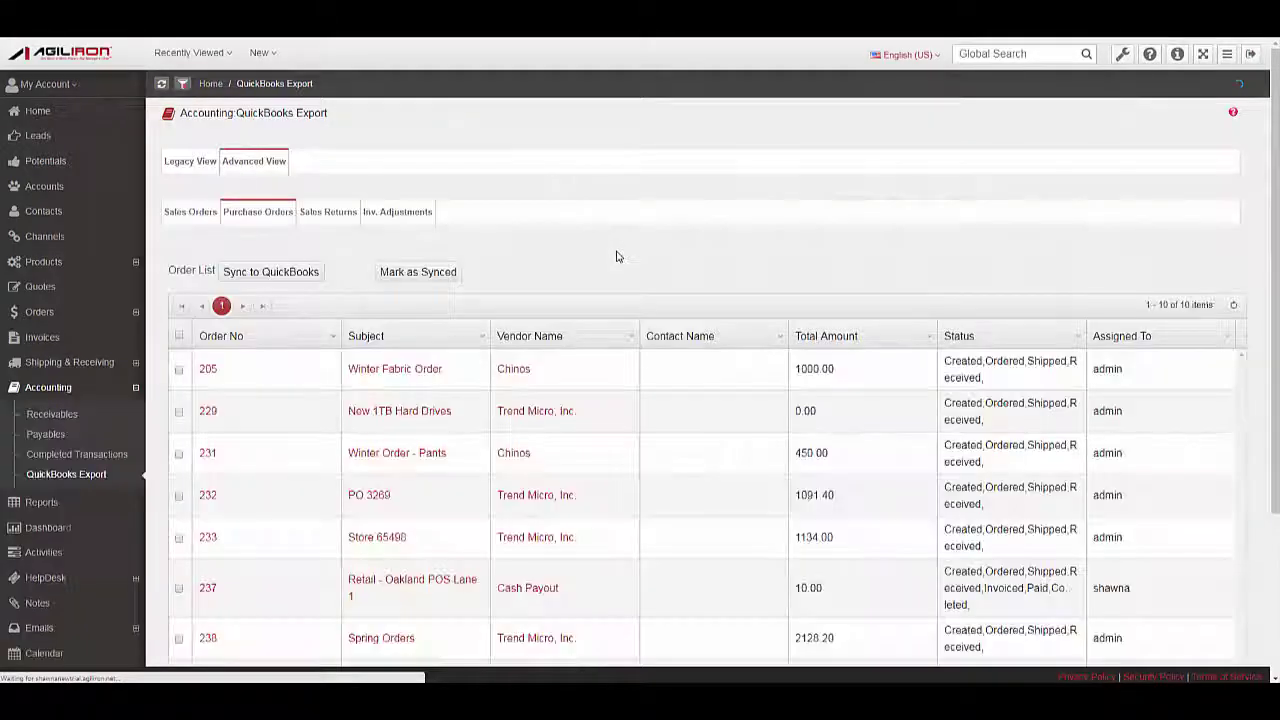
left_click(179, 411)
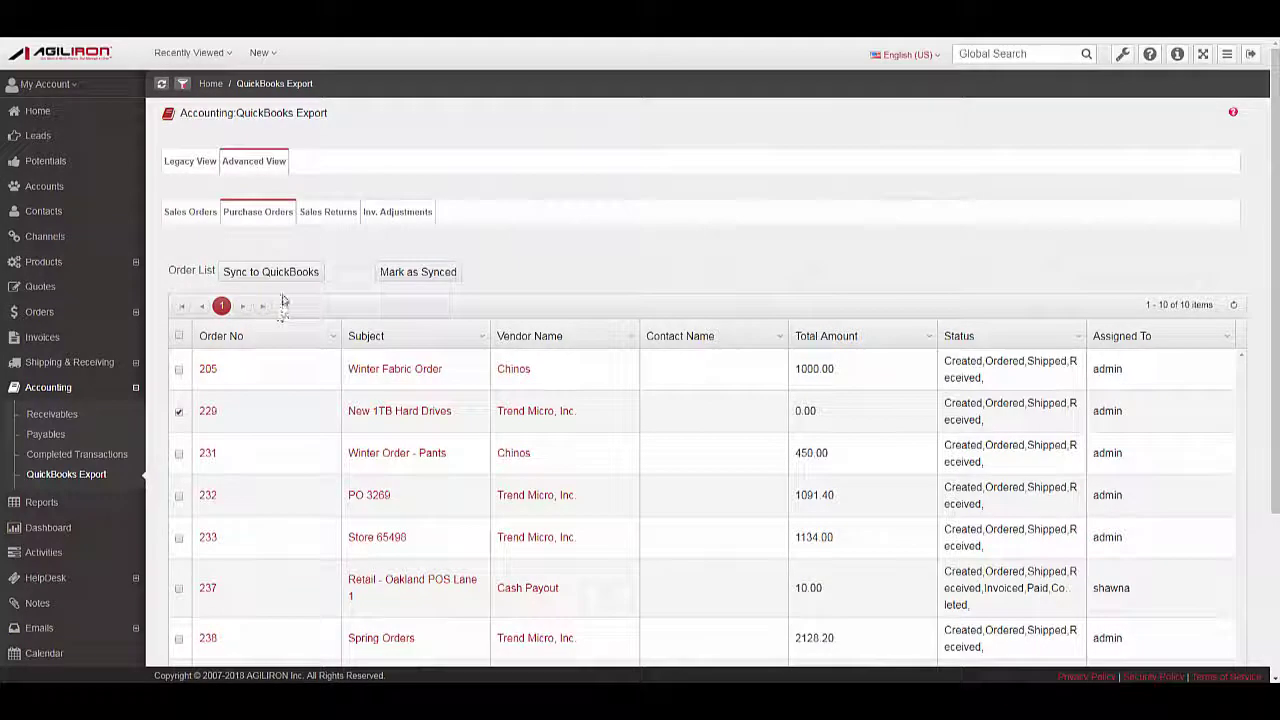
left_click(320, 275)
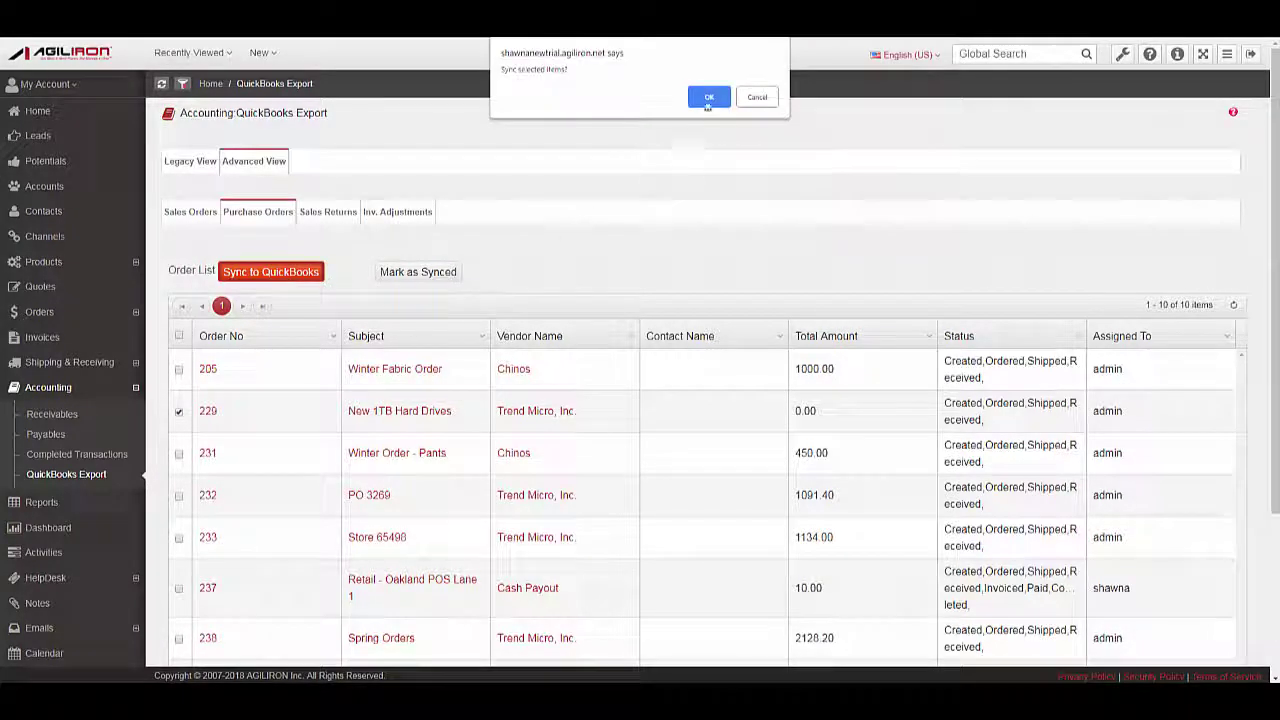
left_click(707, 98)
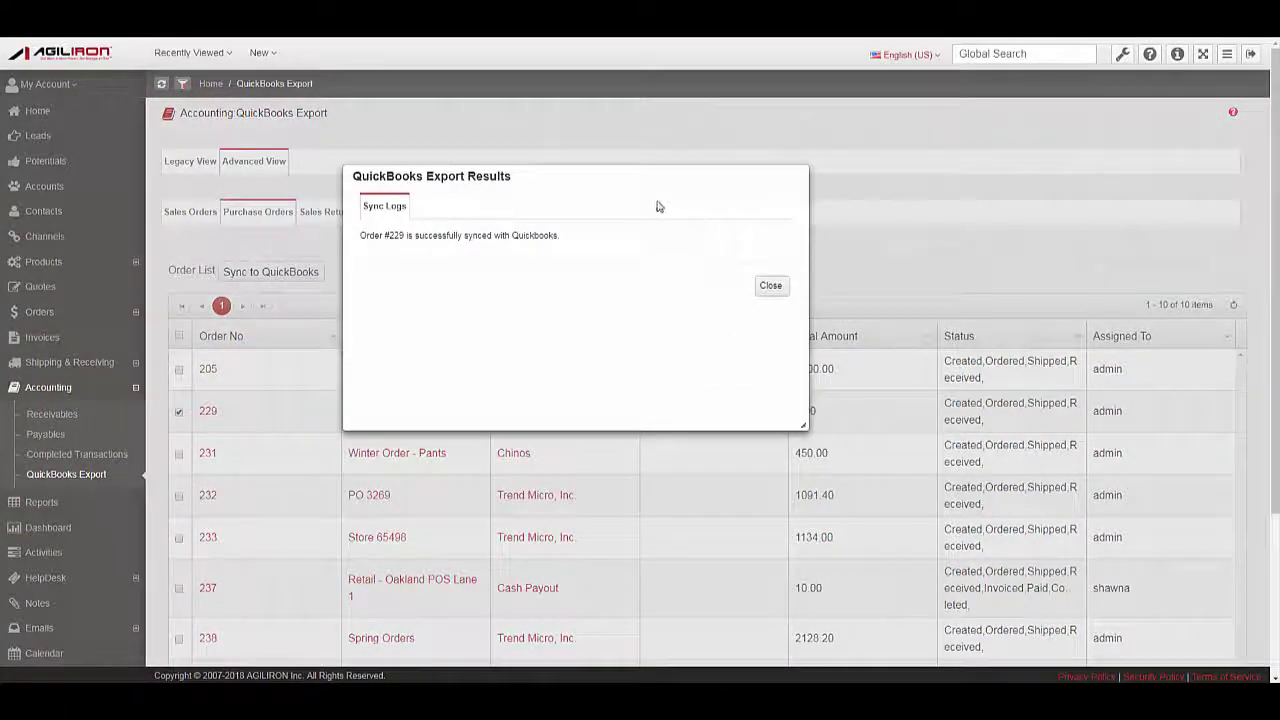
left_click(771, 287)
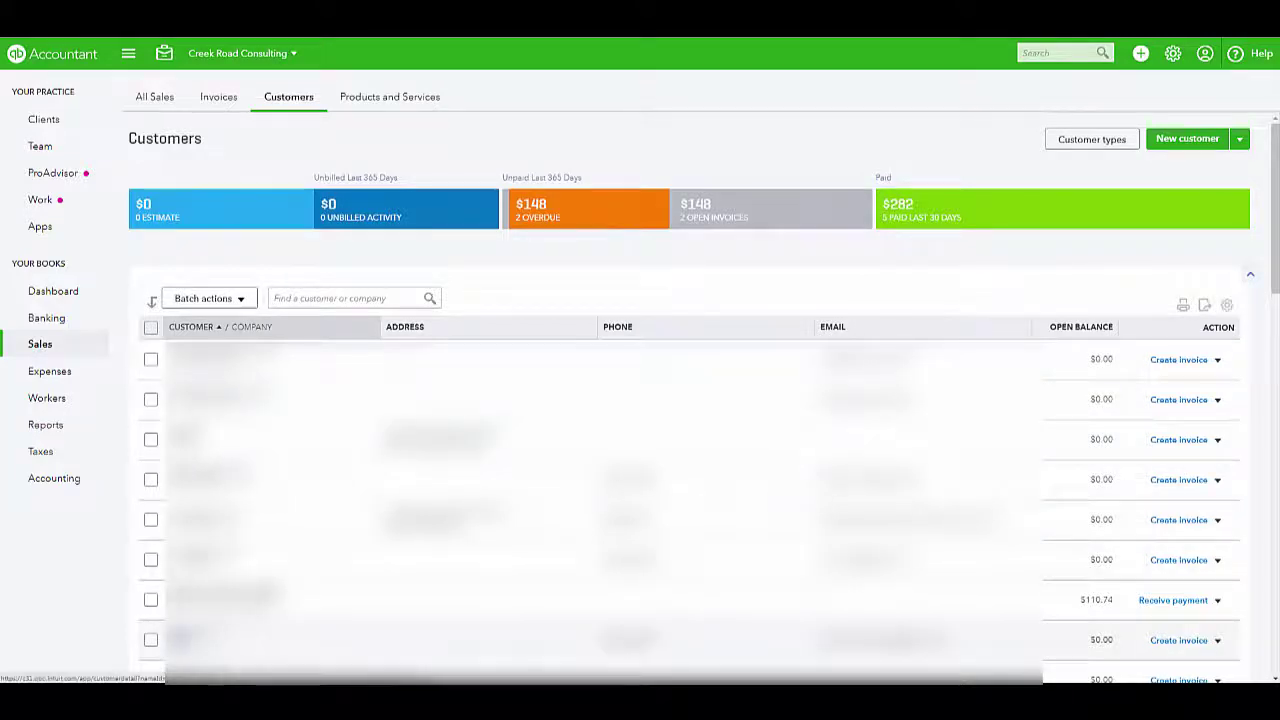
Step: Open the synced customer's transactions and review paid Sales Receipt 624 for $50.45
left_click(520, 458)
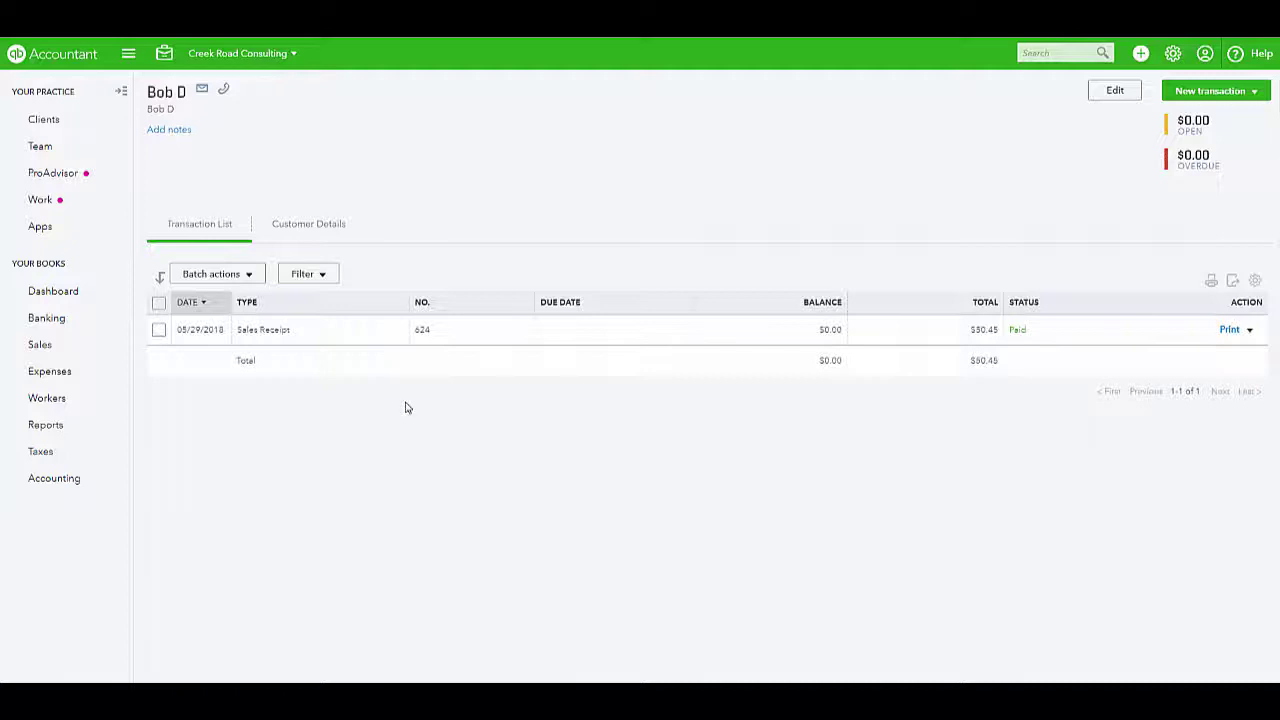
left_click(421, 338)
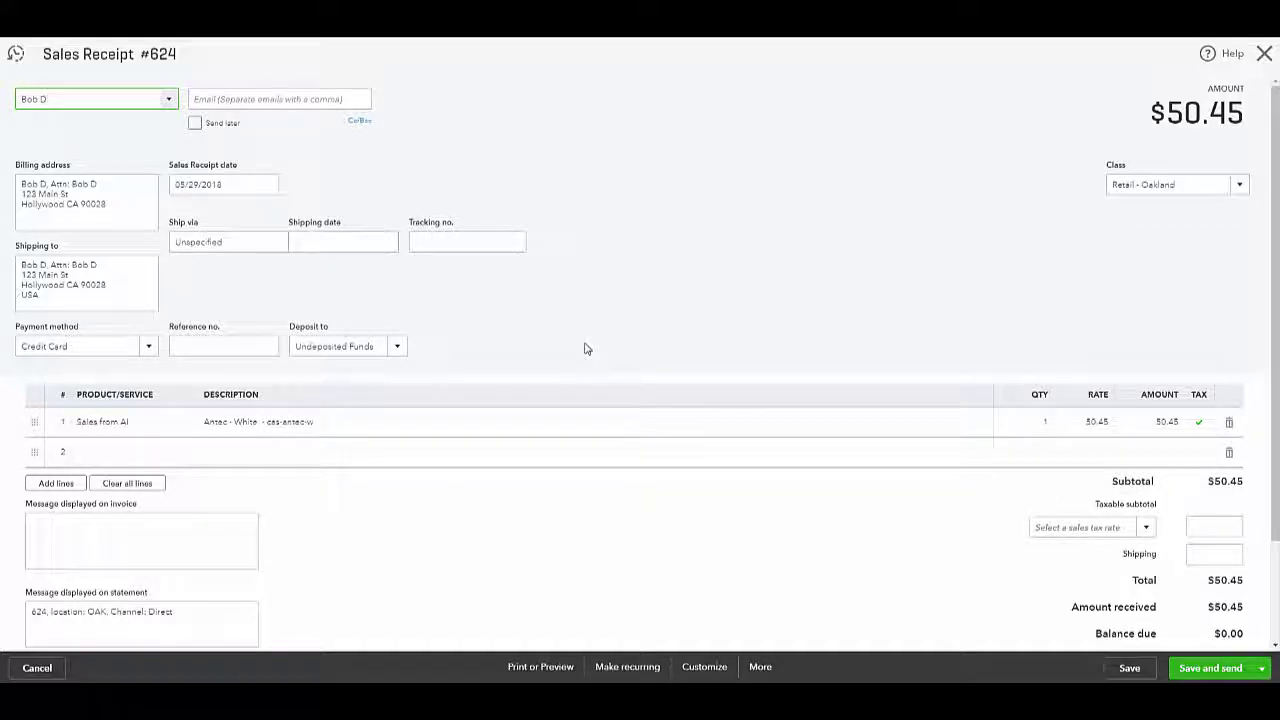
scroll(586, 348, "down", 1)
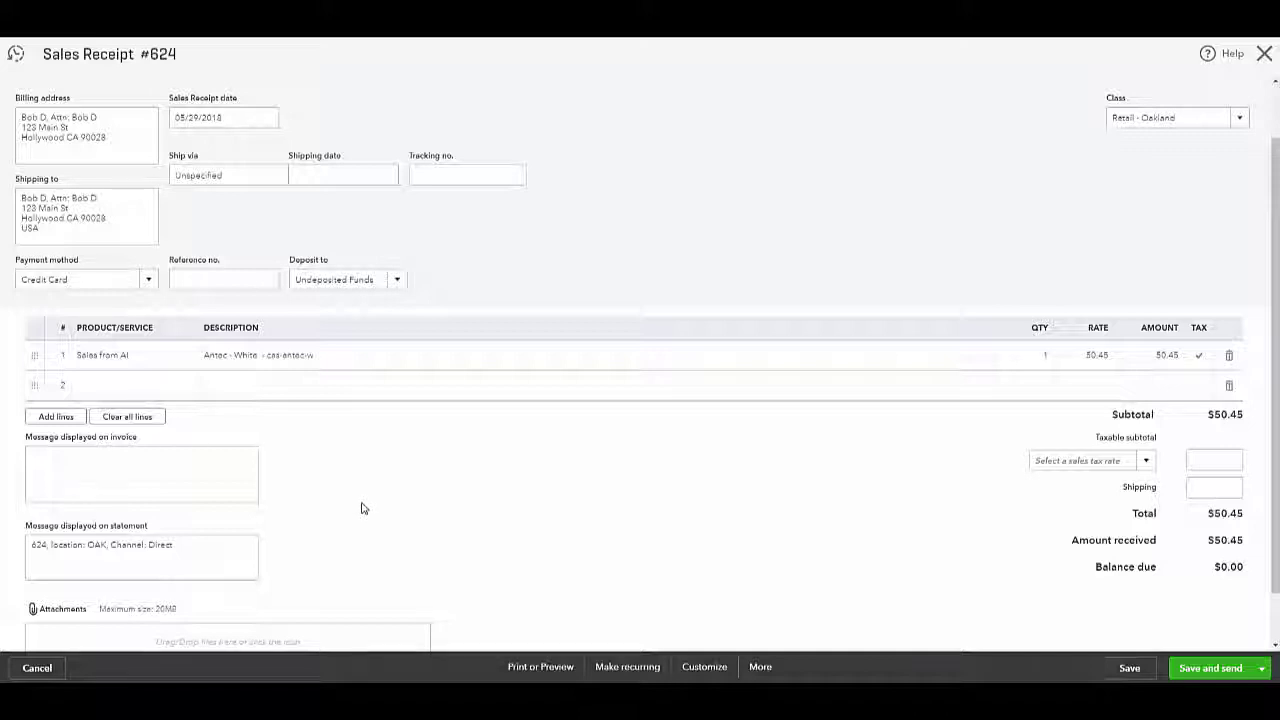
scroll(760, 455, "up", 2)
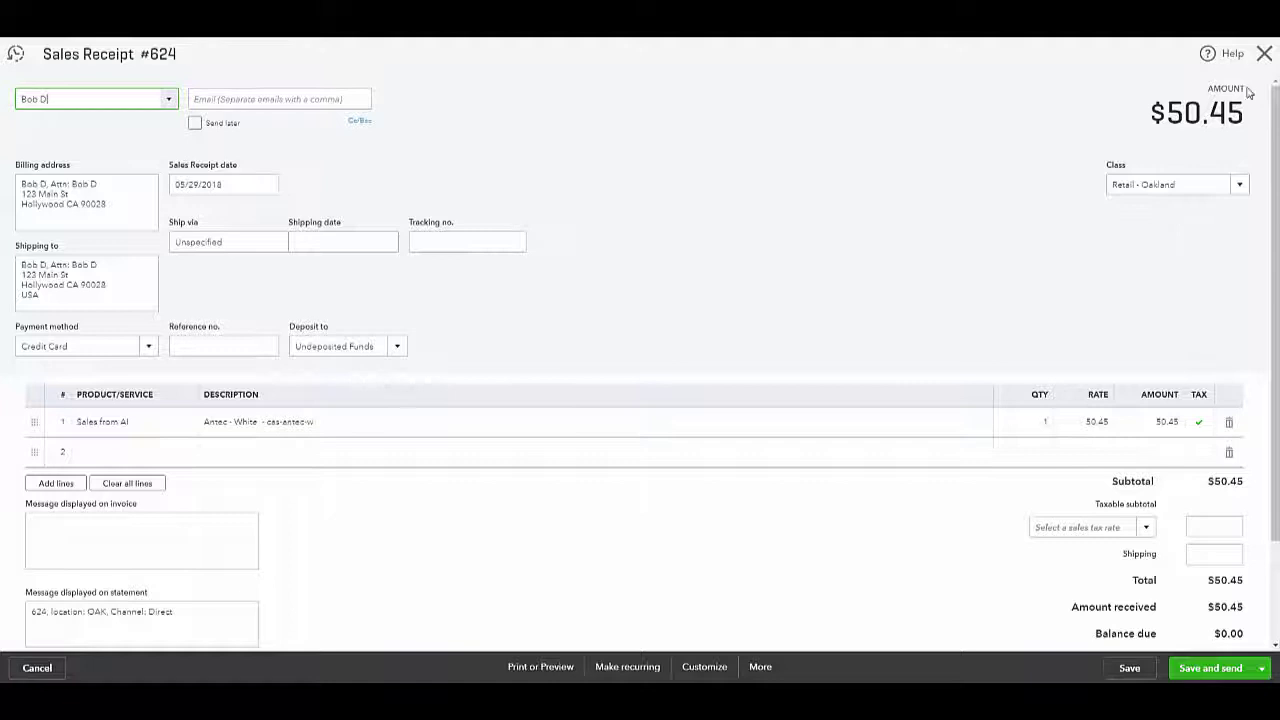
left_click(1264, 54)
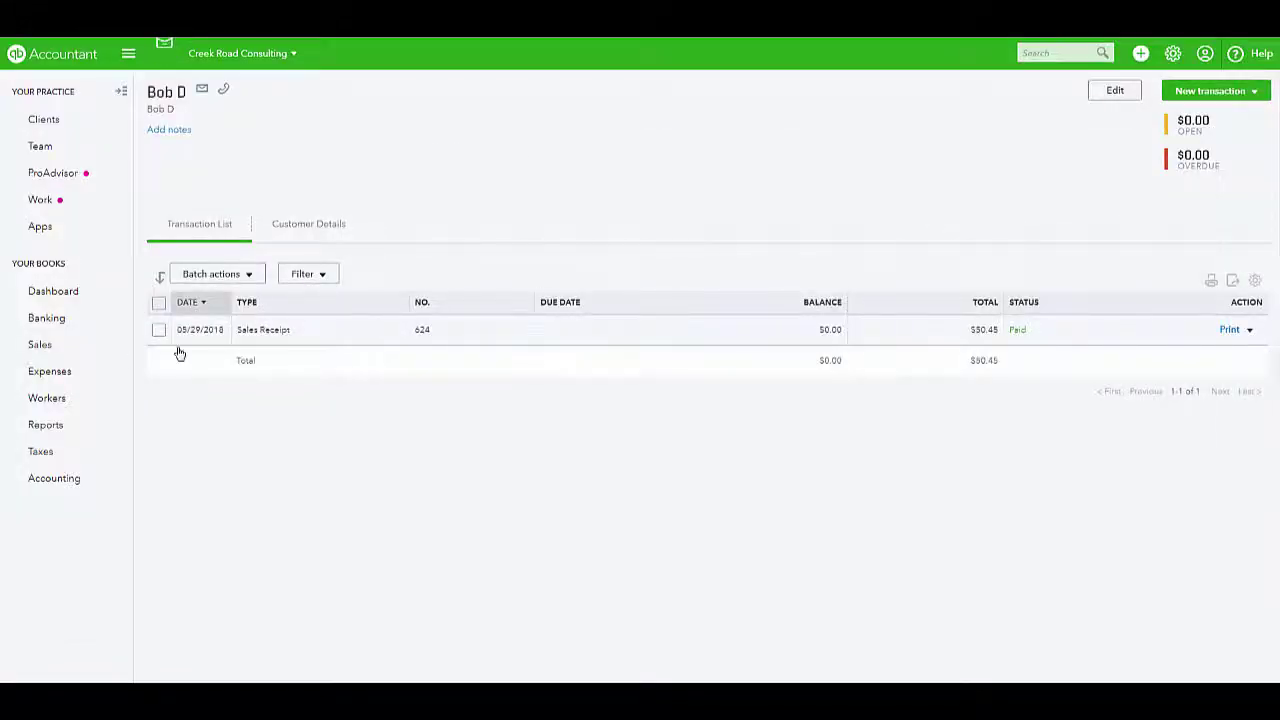
mouse_move(60, 376)
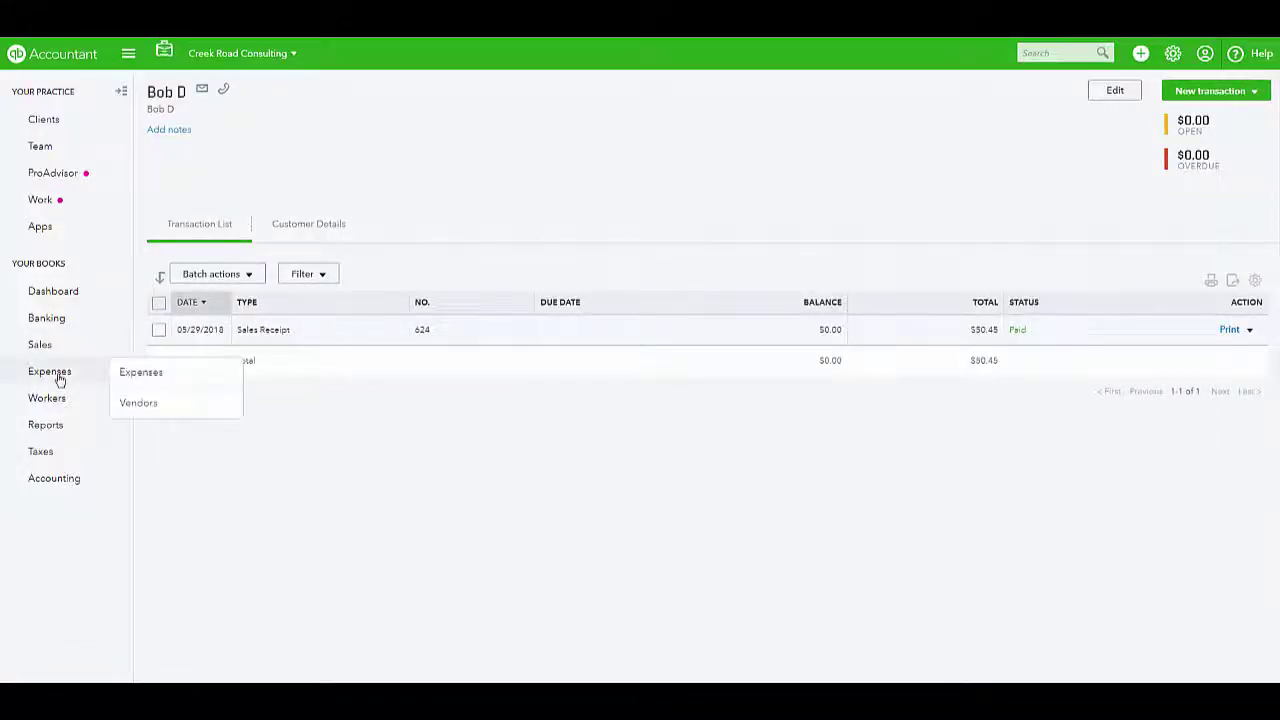
Step: Search the Vendors list for 'trend' to find Trend Micro
left_click(193, 409)
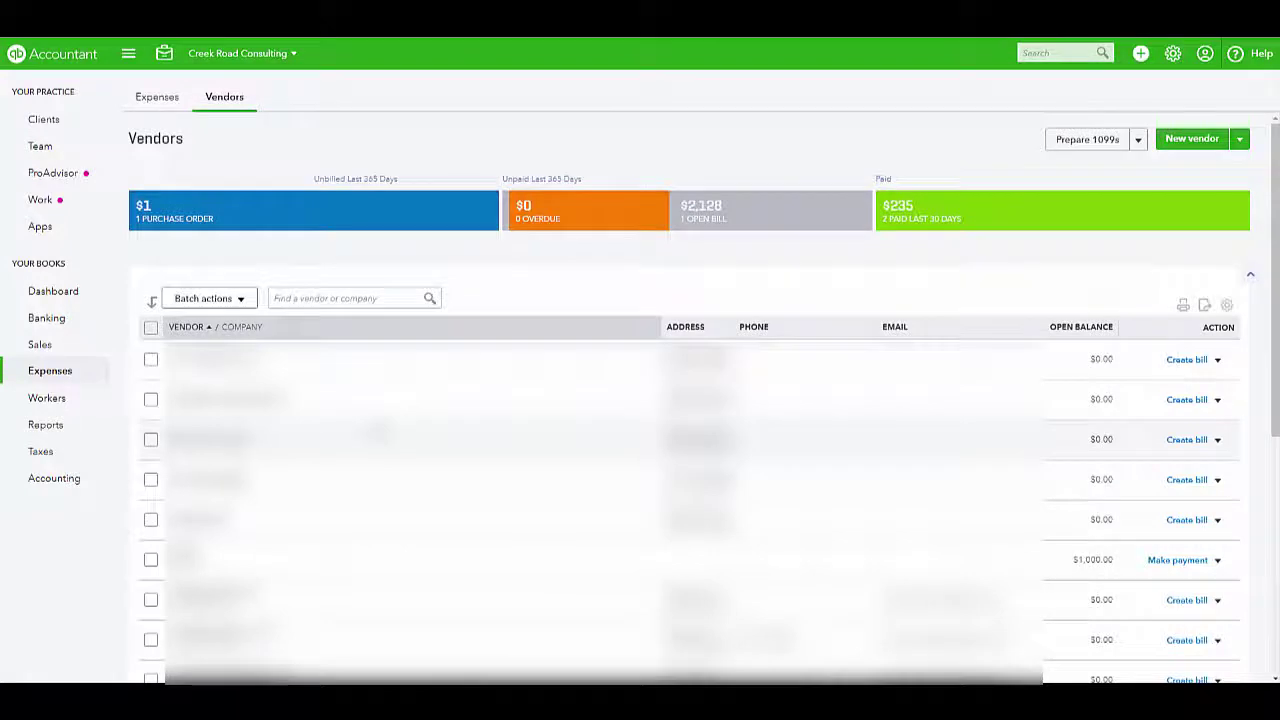
left_click(356, 299)
type("trend")
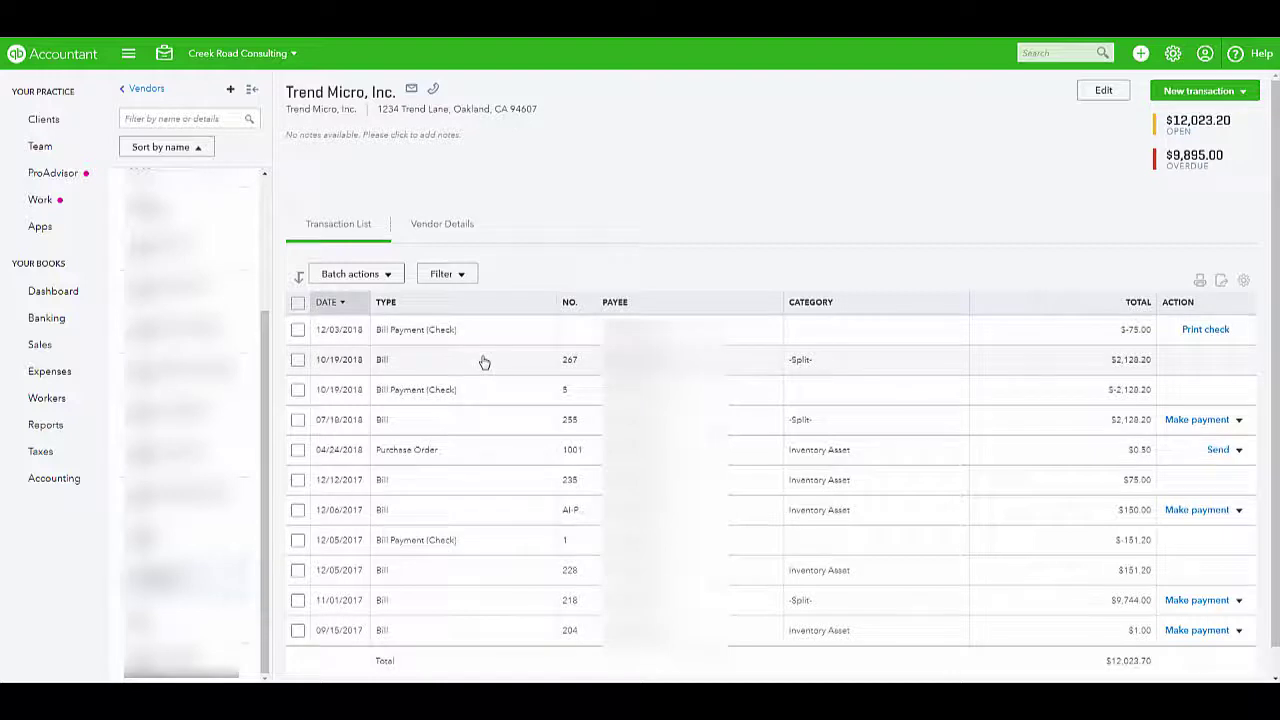
Step: Sort Trend Micro's transactions by payee and review bill AI-PO-229 for $150.00
left_click(603, 302)
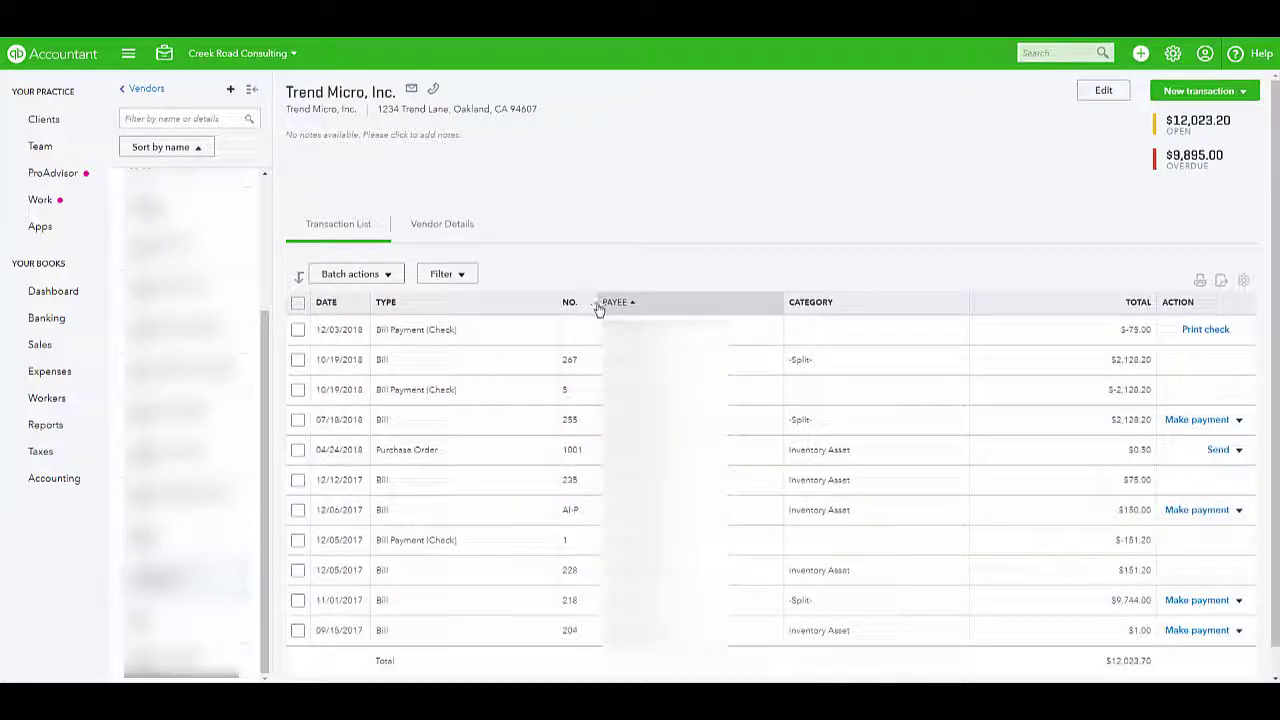
left_click_drag(597, 308, 650, 313)
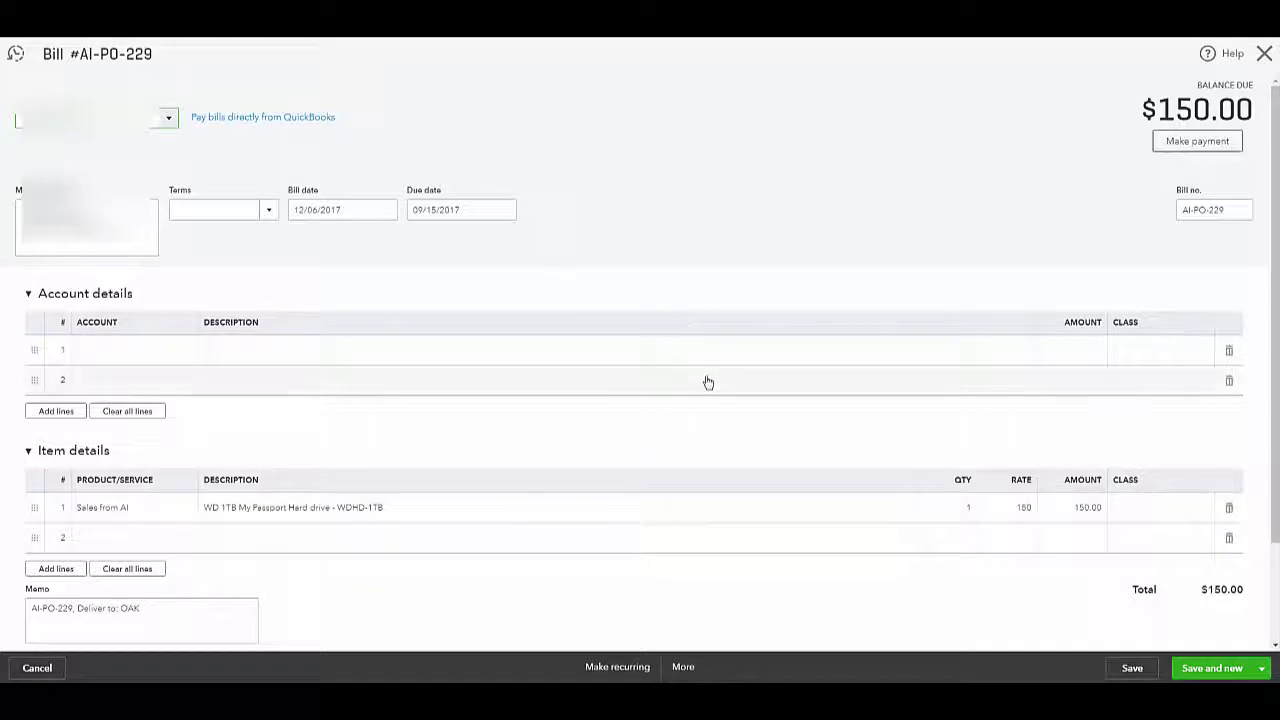
scroll(706, 381, "down", 1)
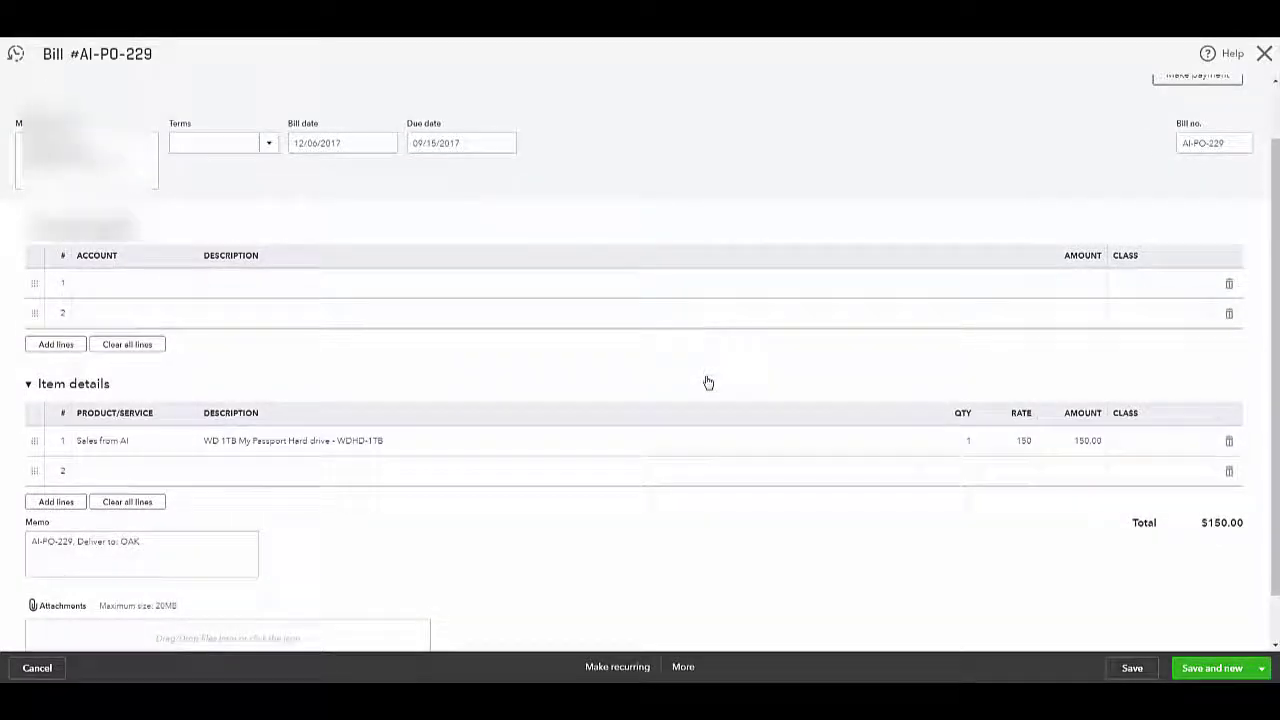
scroll(706, 381, "up", 1)
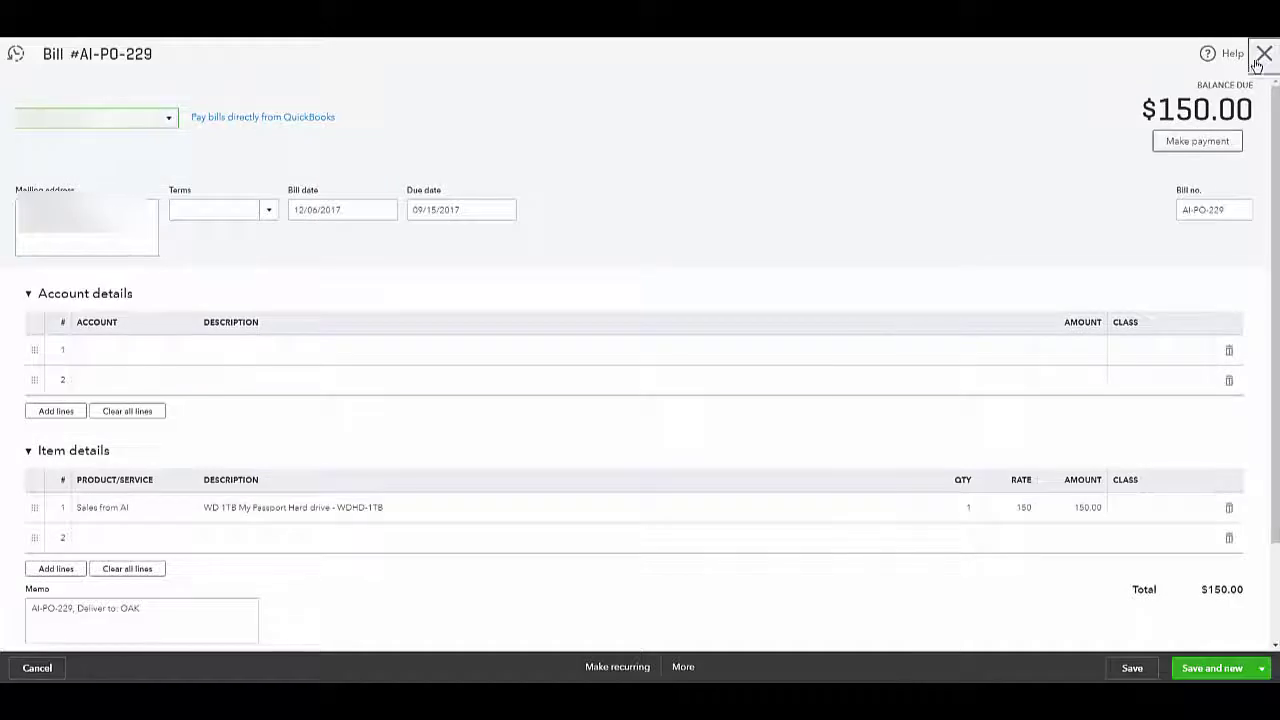
left_click(1264, 53)
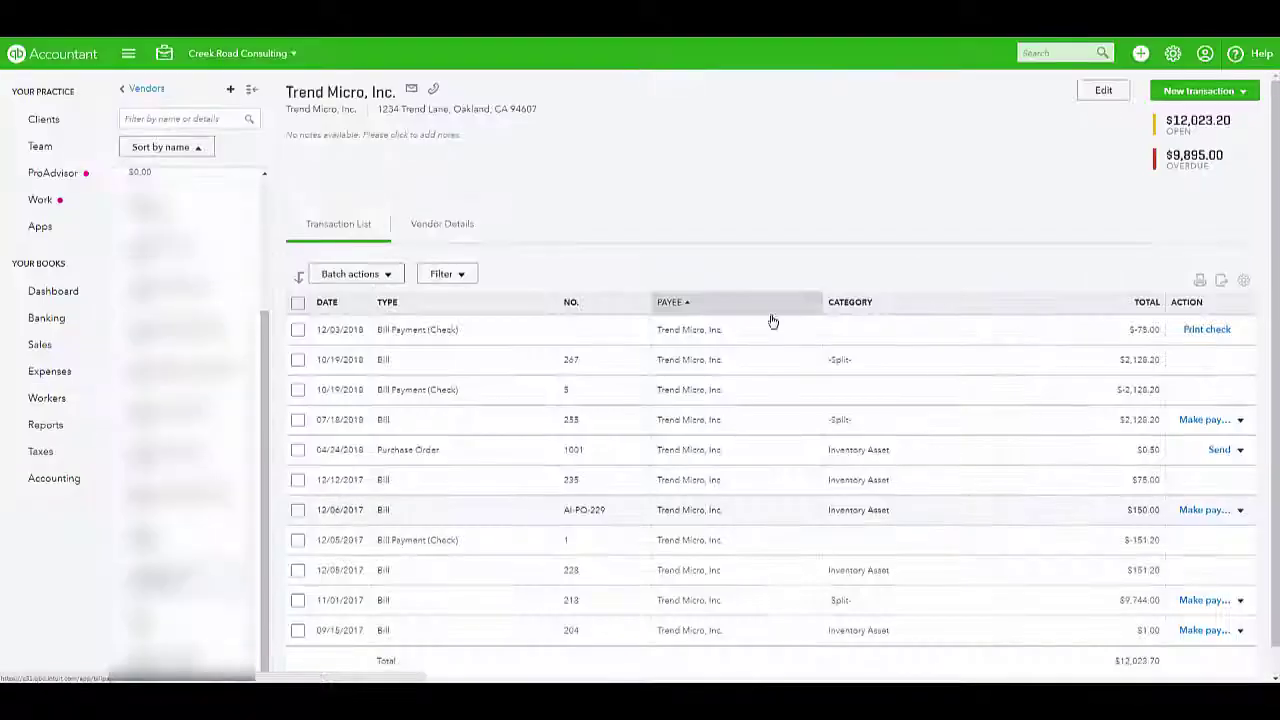
left_click(88, 347)
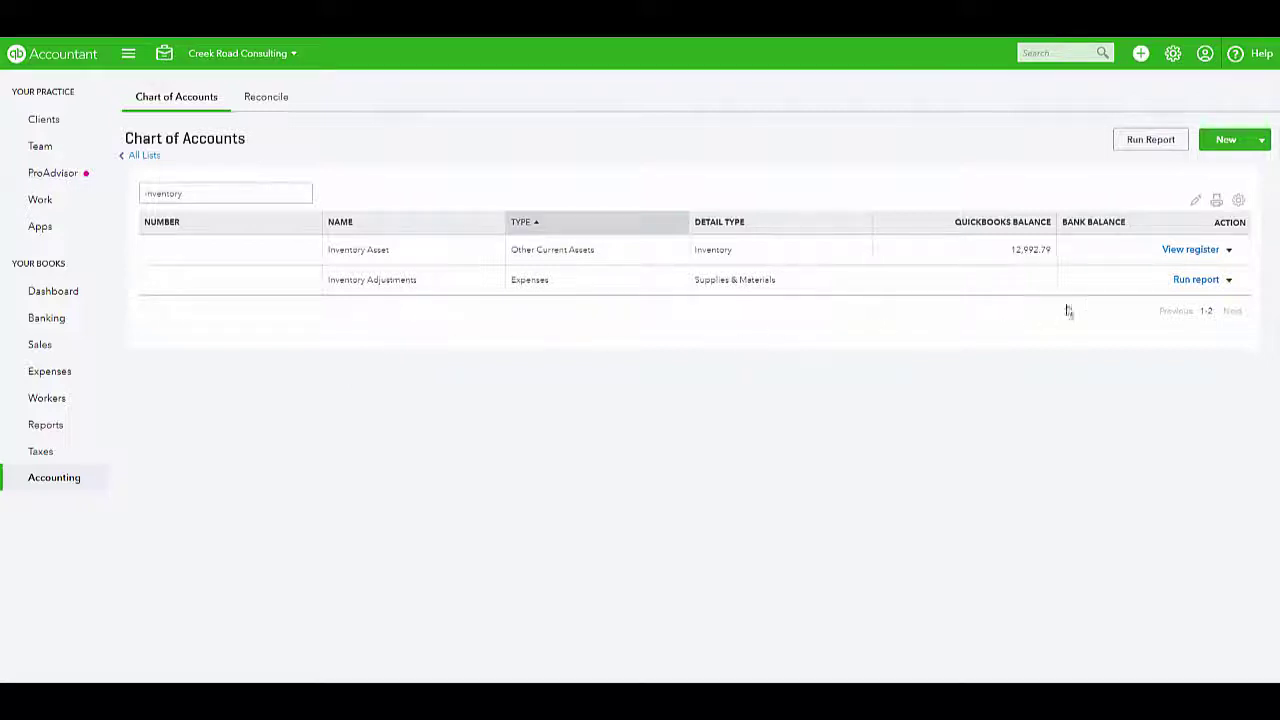
Step: Run the Inventory Adjustments report for This Year, showing two entries totalling $571.95
left_click(1194, 283)
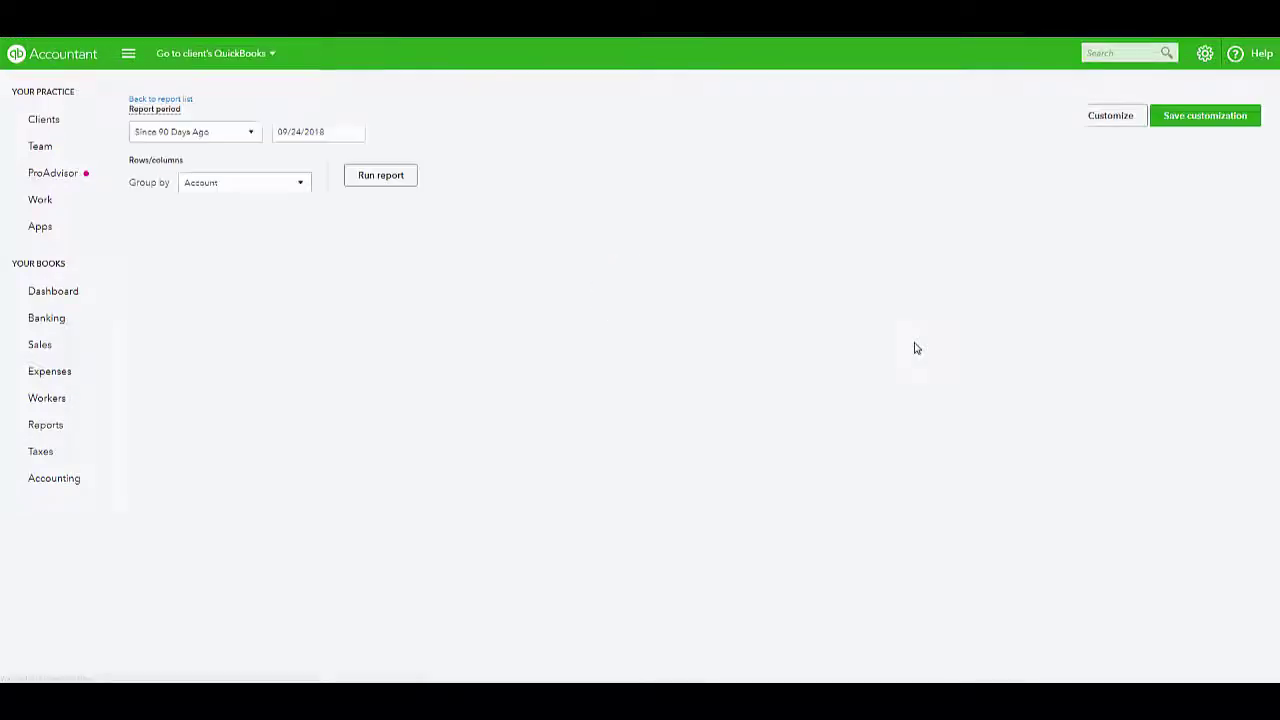
left_click(243, 157)
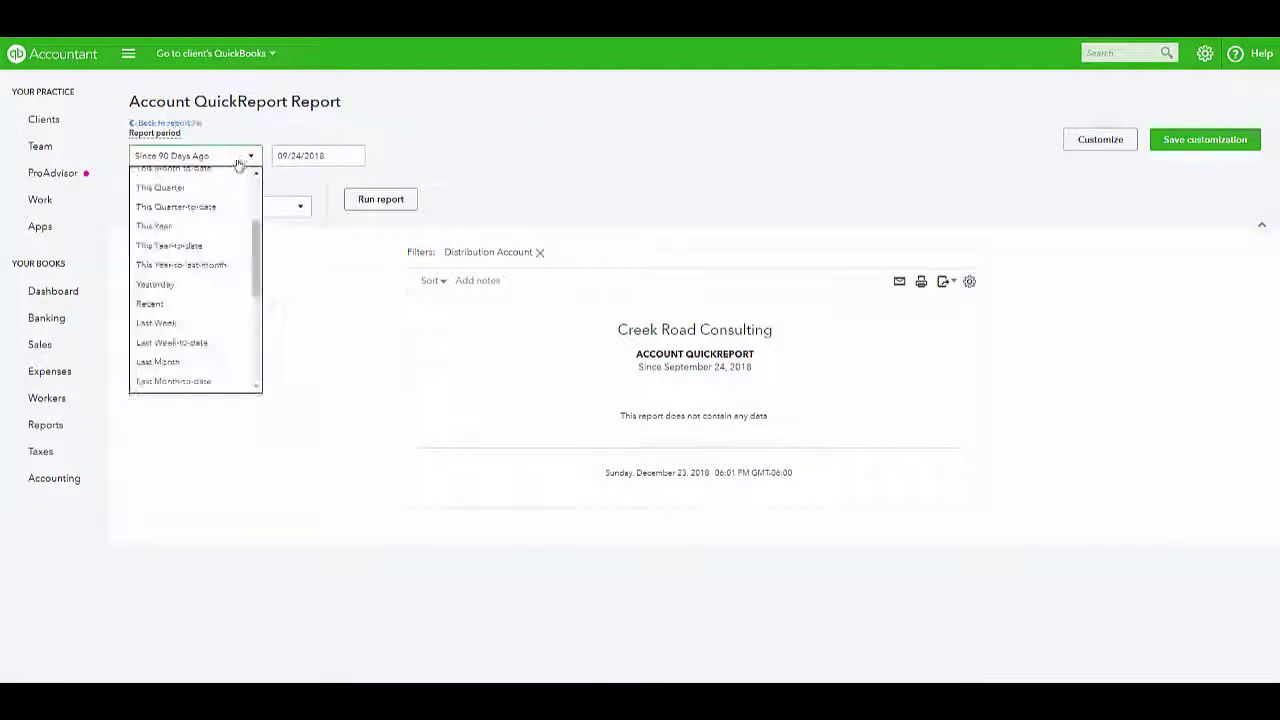
left_click(177, 225)
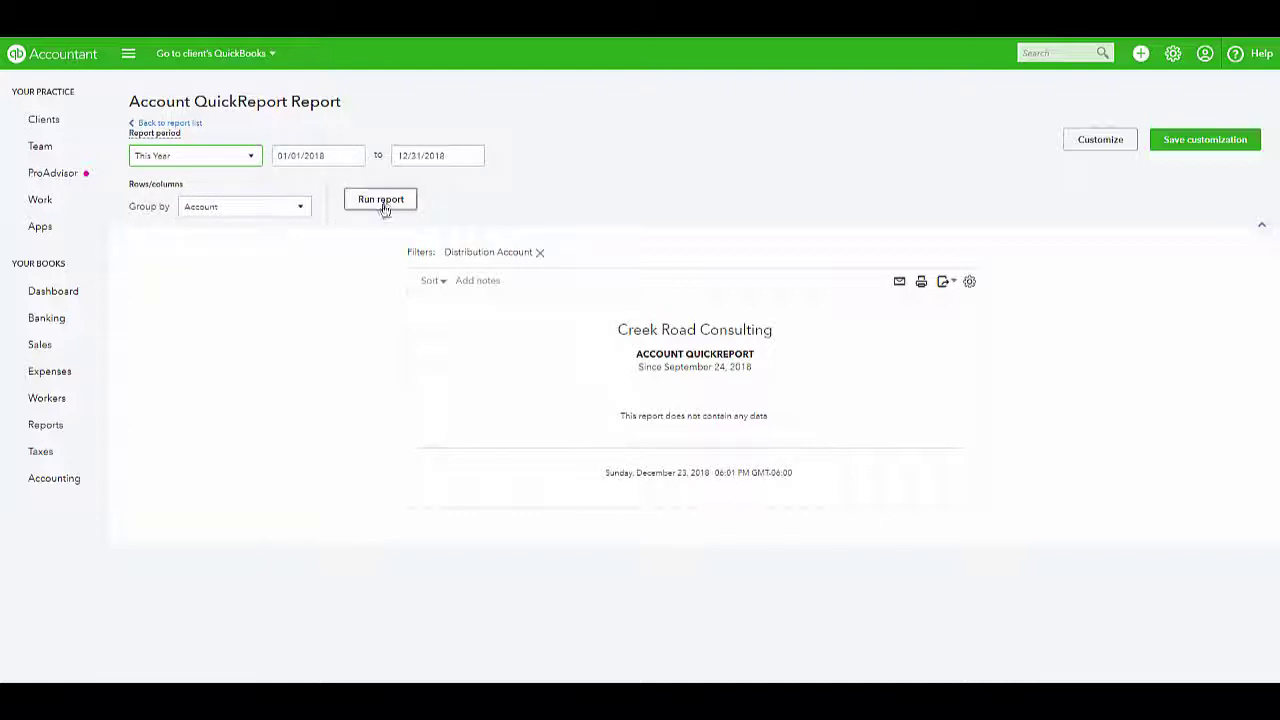
left_click(380, 199)
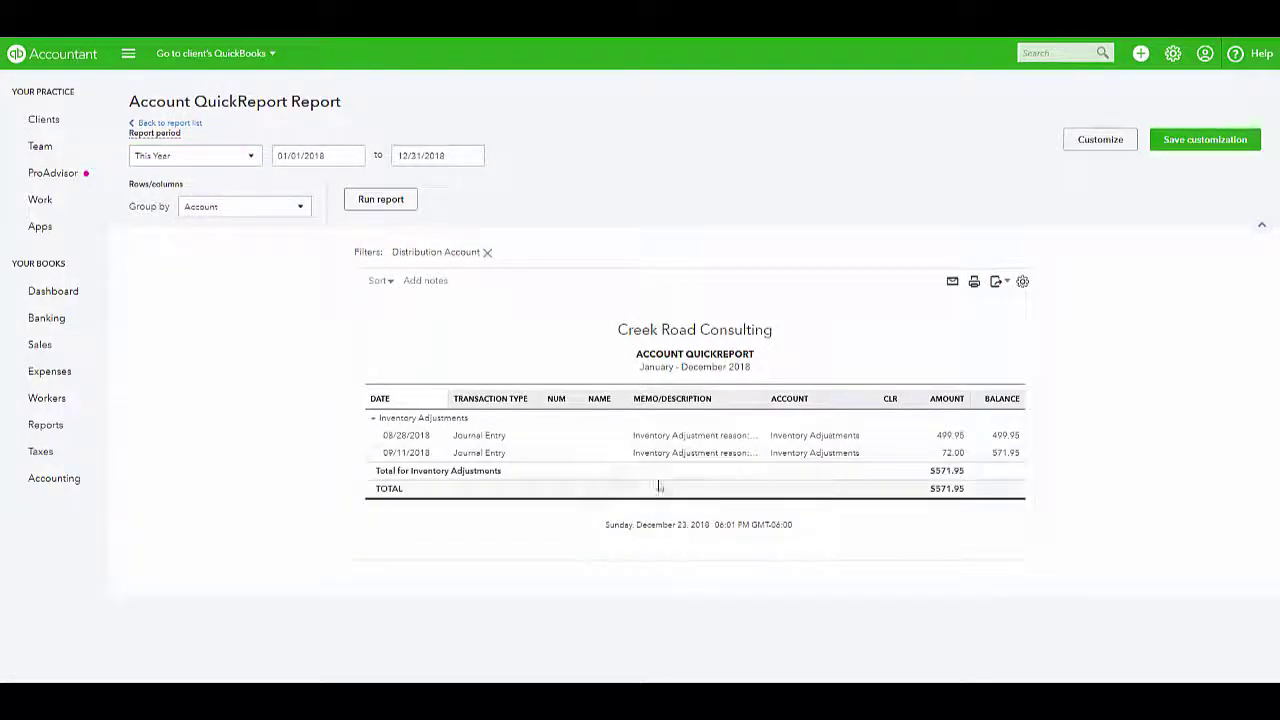